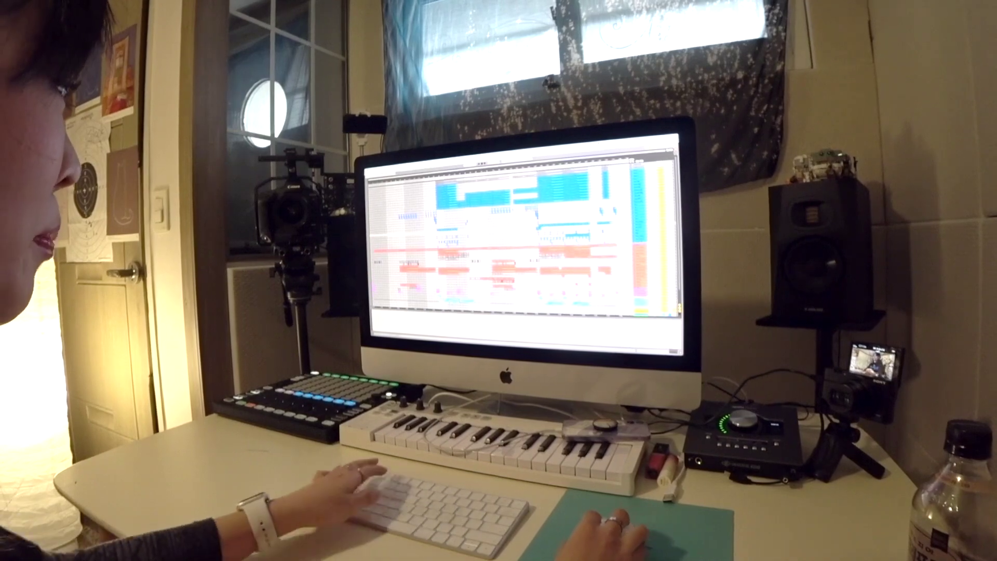
scroll(524, 244, down, 2)
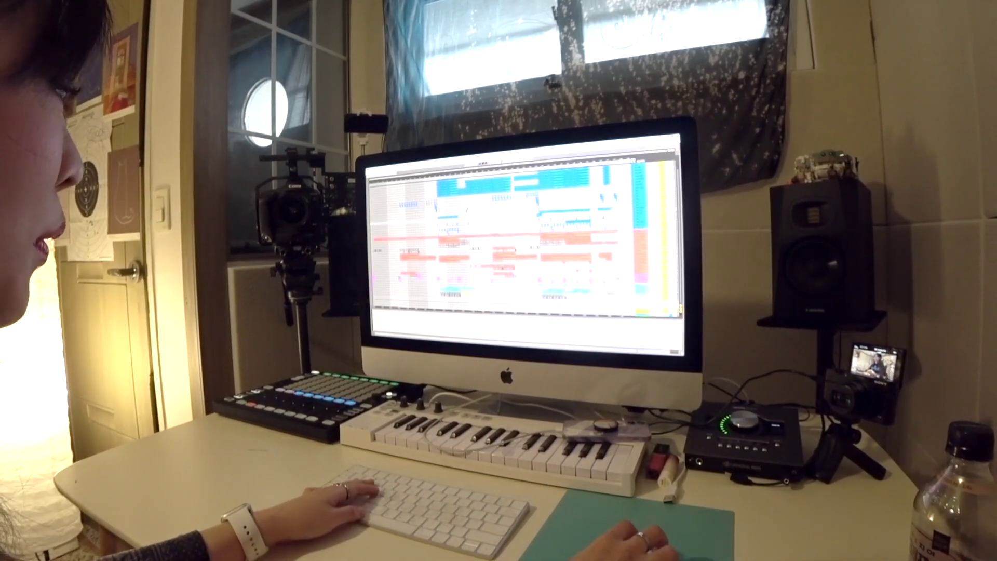
scroll(525, 244, down, 2)
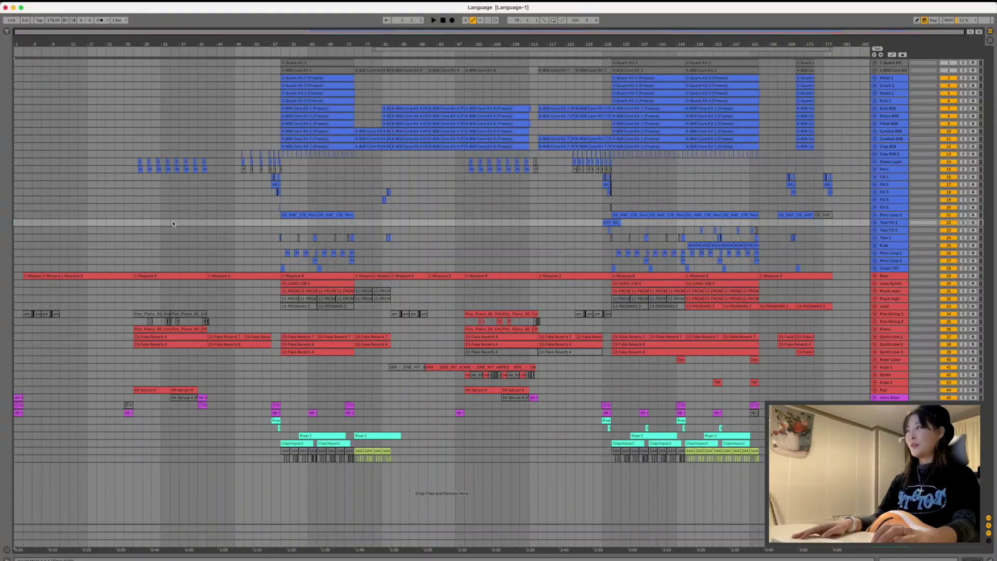
click(7, 32)
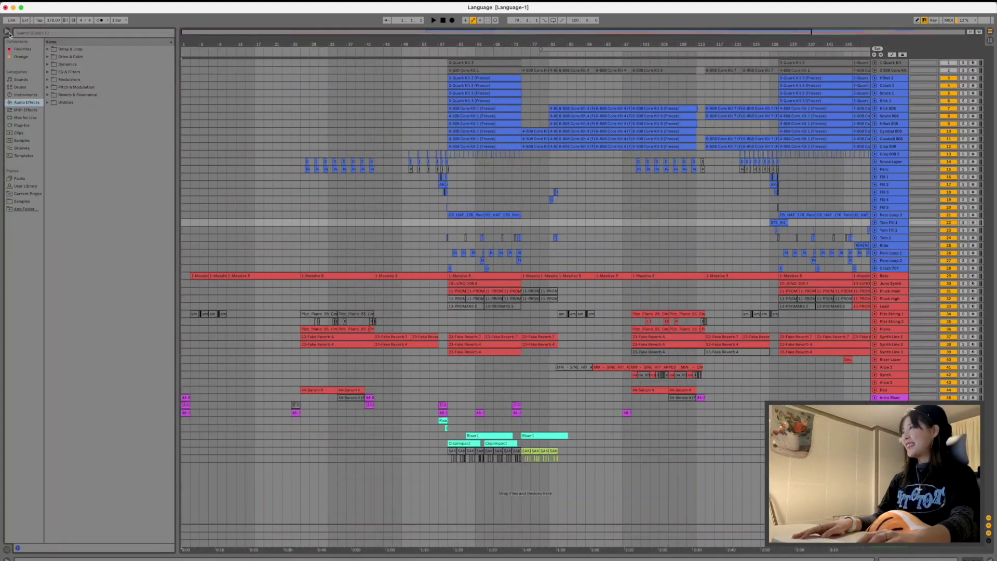
click(8, 32)
click(126, 148)
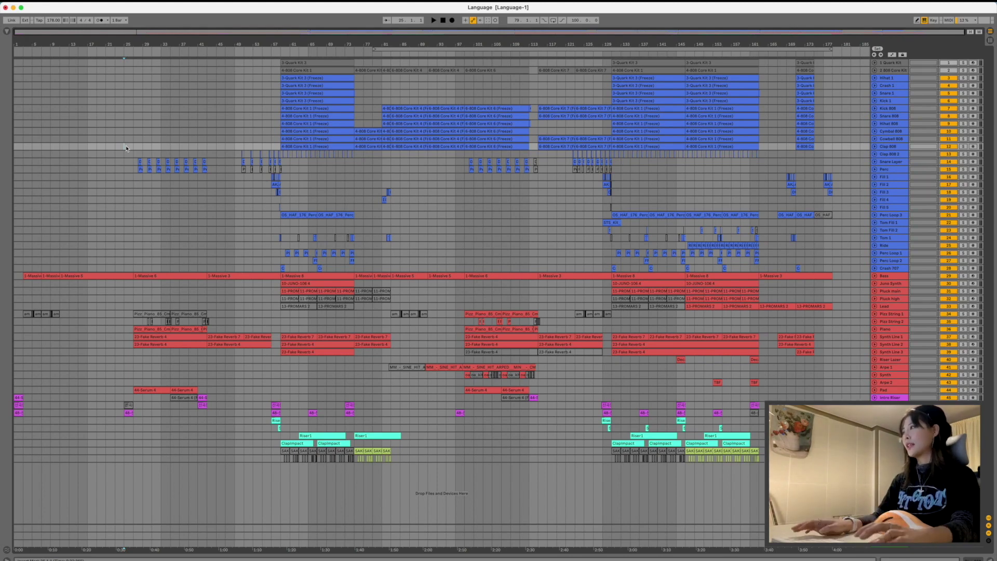
click(123, 193)
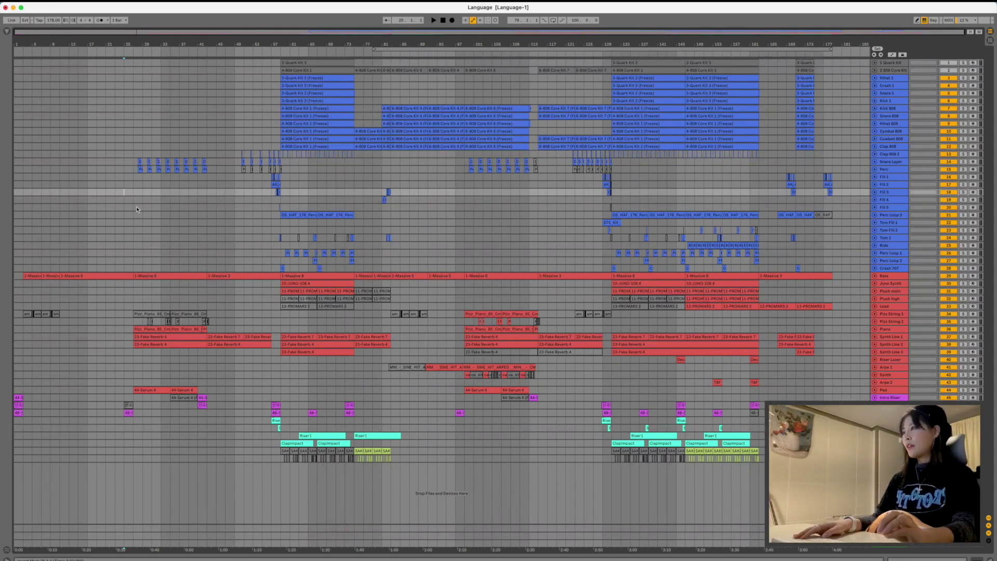
click(135, 207)
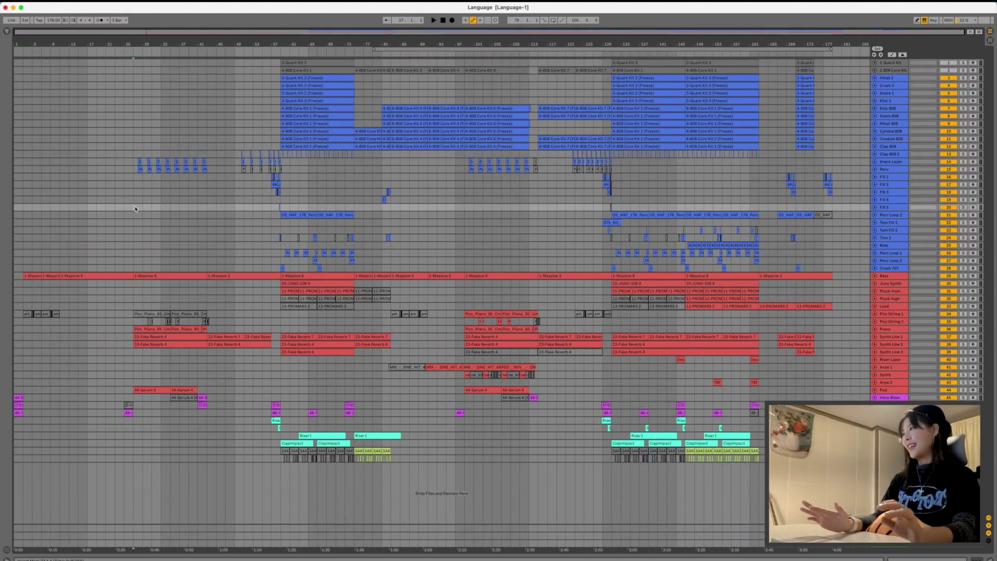
click(443, 22)
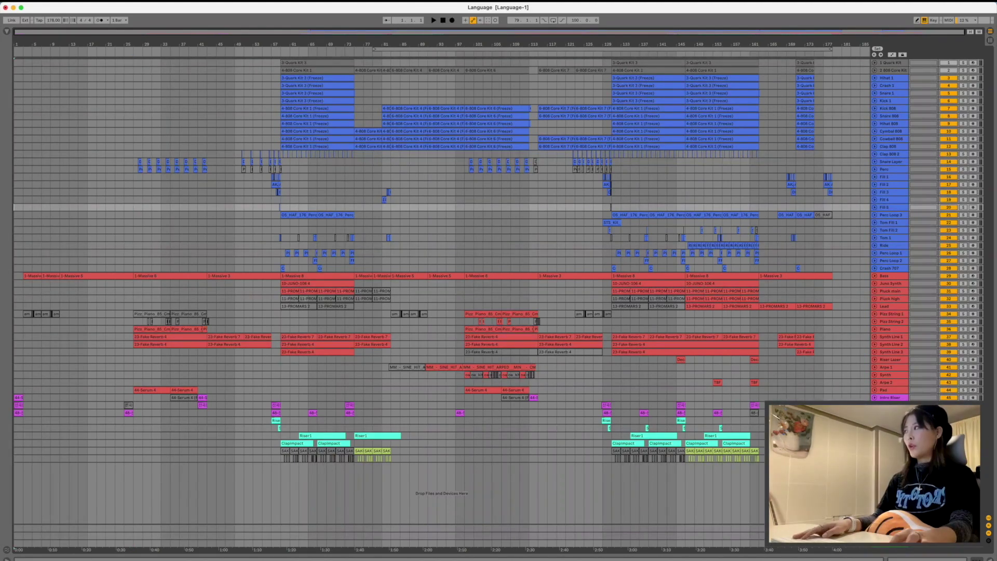
Unfold all tracks of the arrangement at once to view their clip contents and fold them again.
key(super+a)
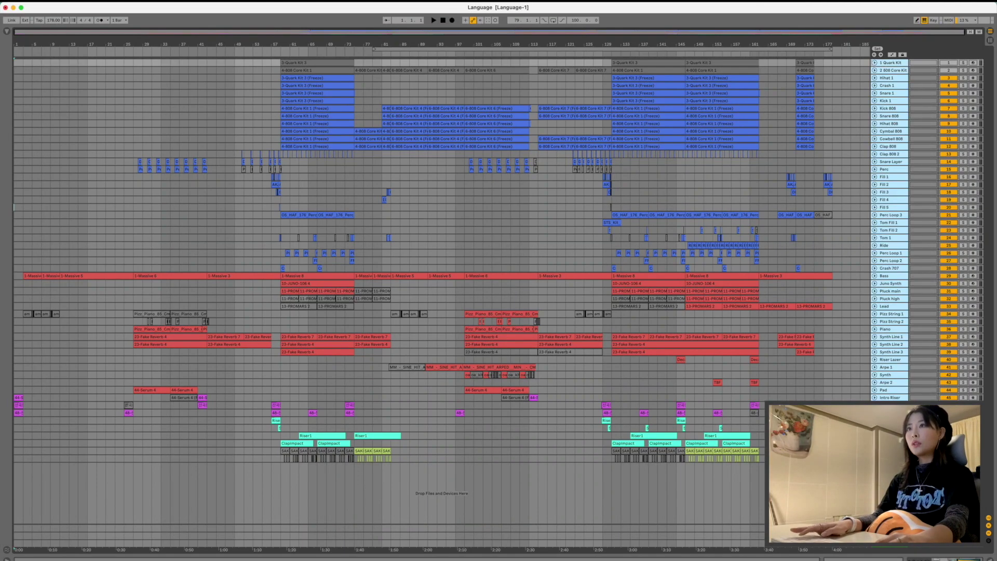
alt+click(874, 63)
scroll(875, 63, up, 20)
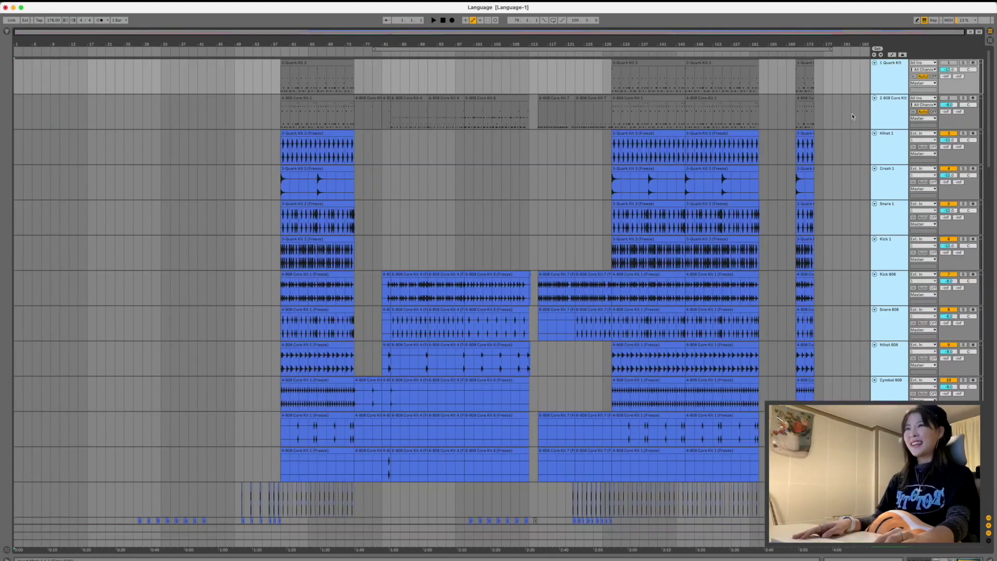
alt+click(874, 63)
click(685, 163)
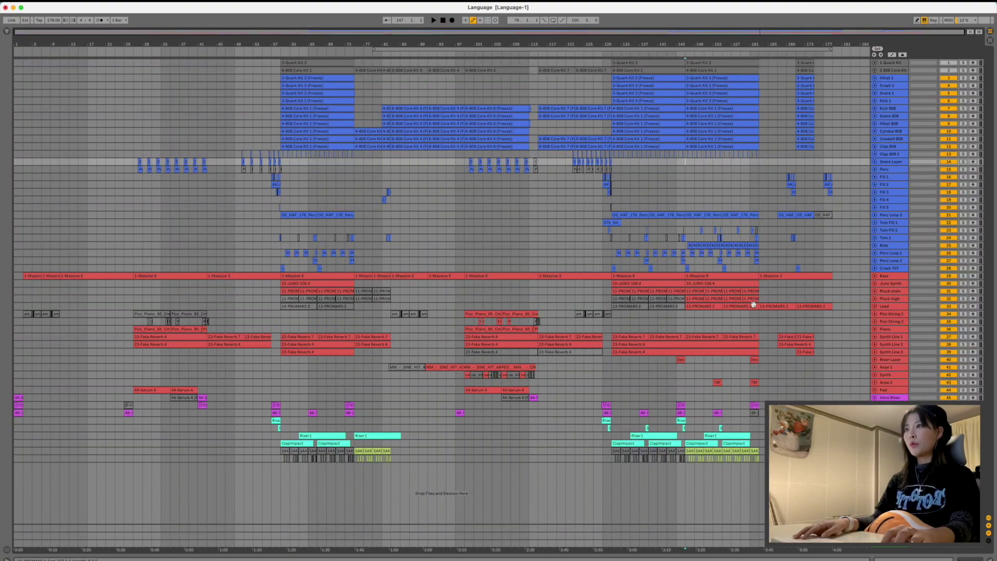
Unfold the blue drum tracks from Hihat 1 to Crash 707 together to view their waveforms, and fold them again.
click(901, 269)
key(Right)
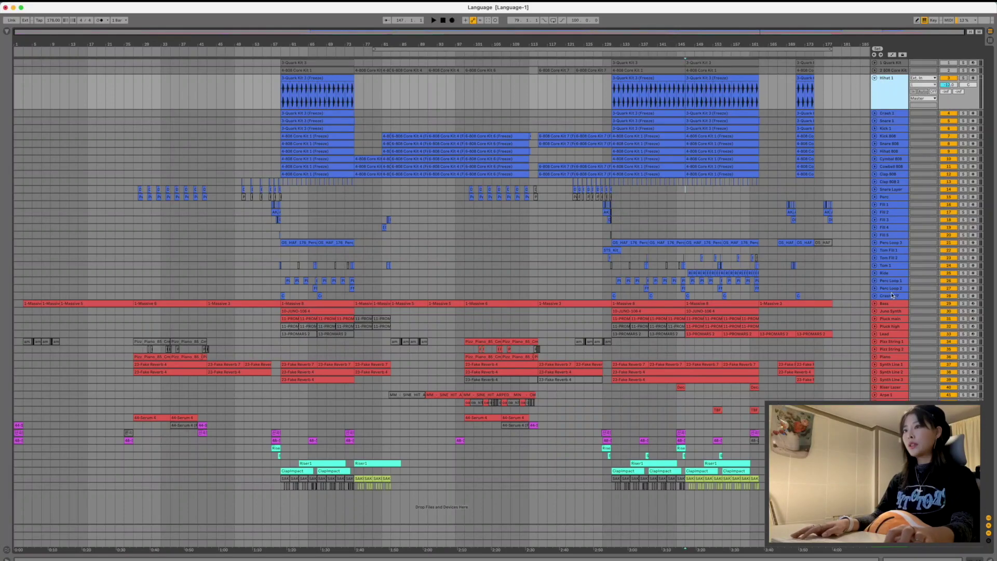
key(super+a)
key(Right)
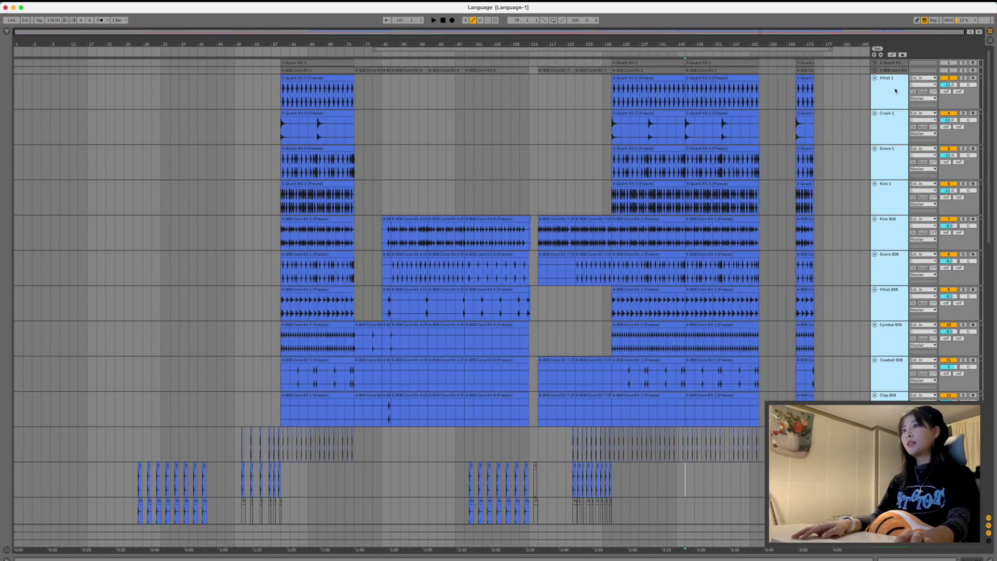
click(875, 78)
click(776, 162)
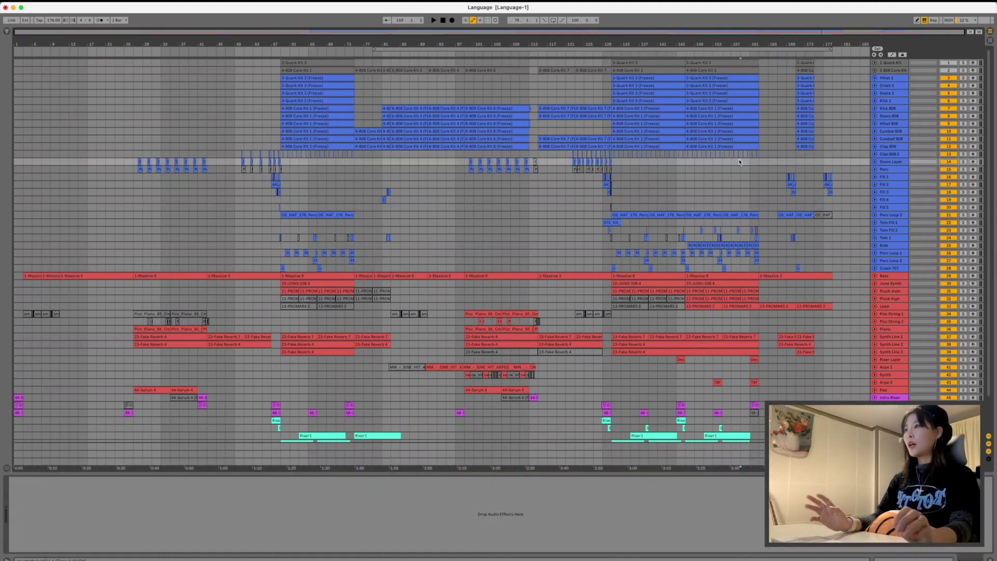
Look over the arrangement from the drum tracks down to the effects tracks and show the Pad track's device.
double_click(740, 161)
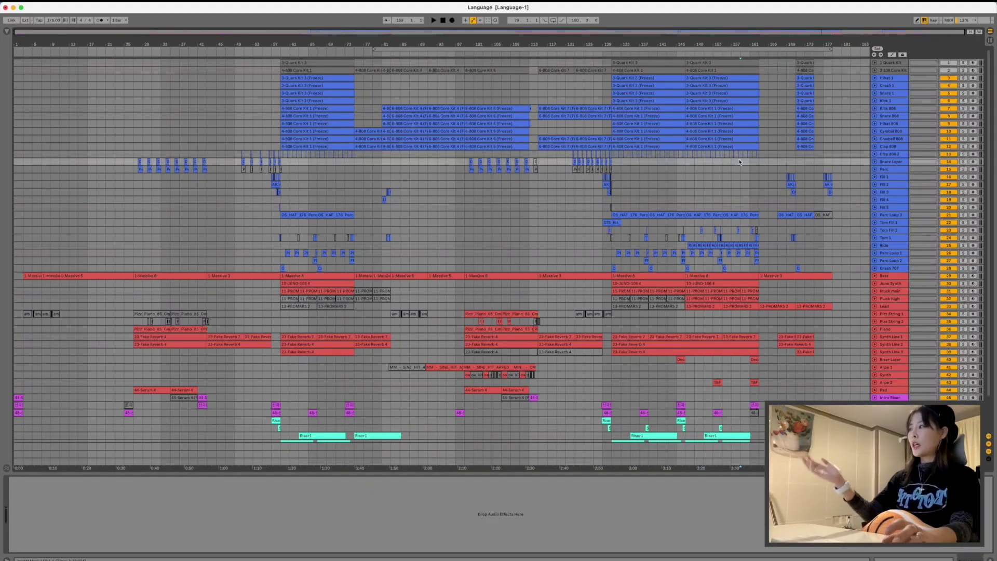
scroll(733, 180, down, 3)
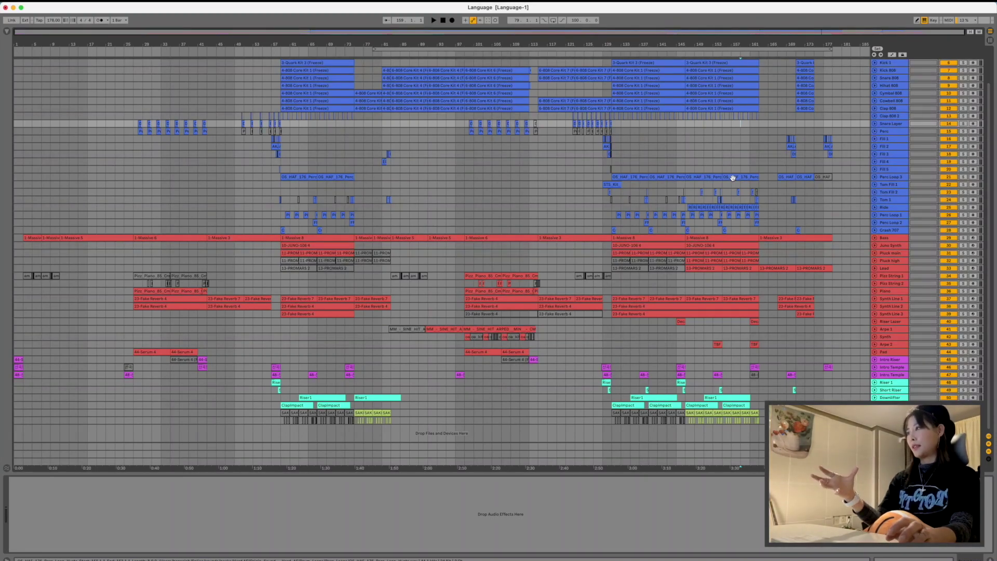
click(723, 187)
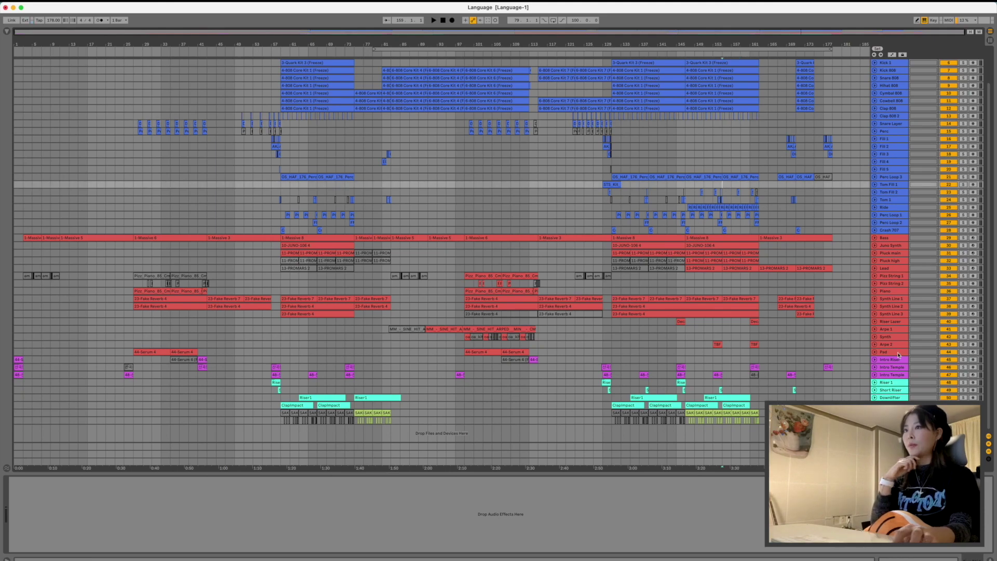
click(899, 354)
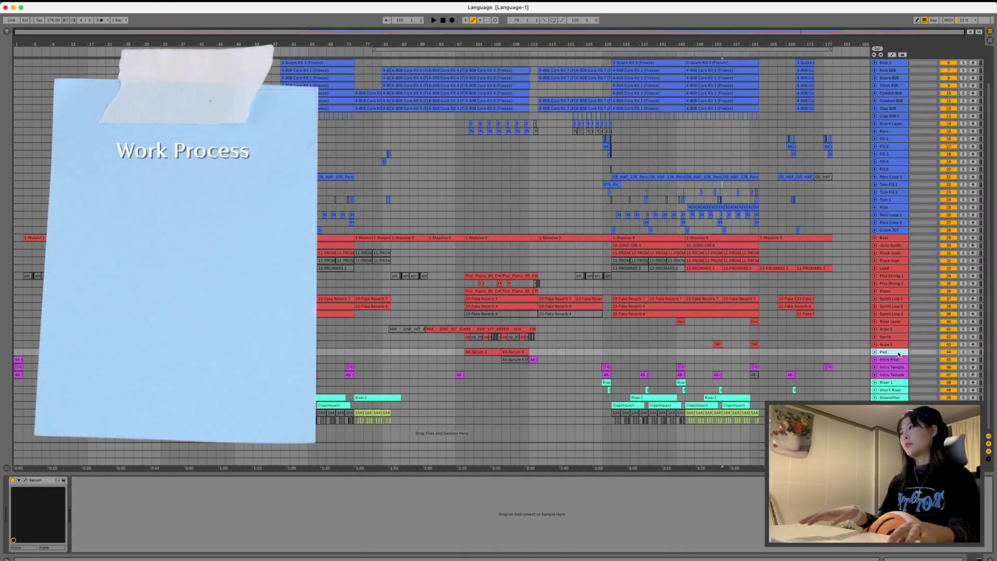
scroll(783, 299, down, 2)
scroll(782, 299, up, 2)
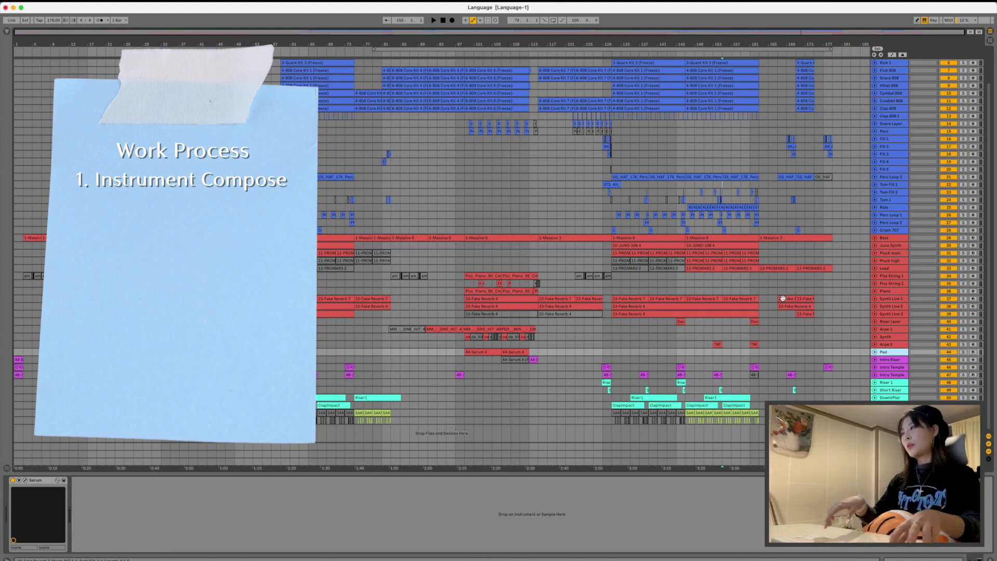
scroll(400, 214, up, 3)
scroll(399, 213, down, 3)
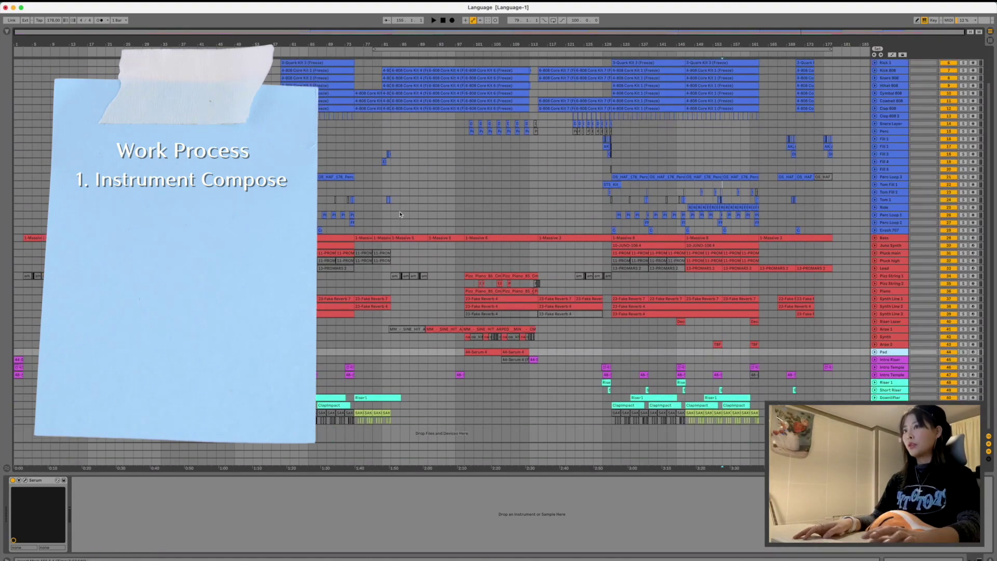
click(467, 253)
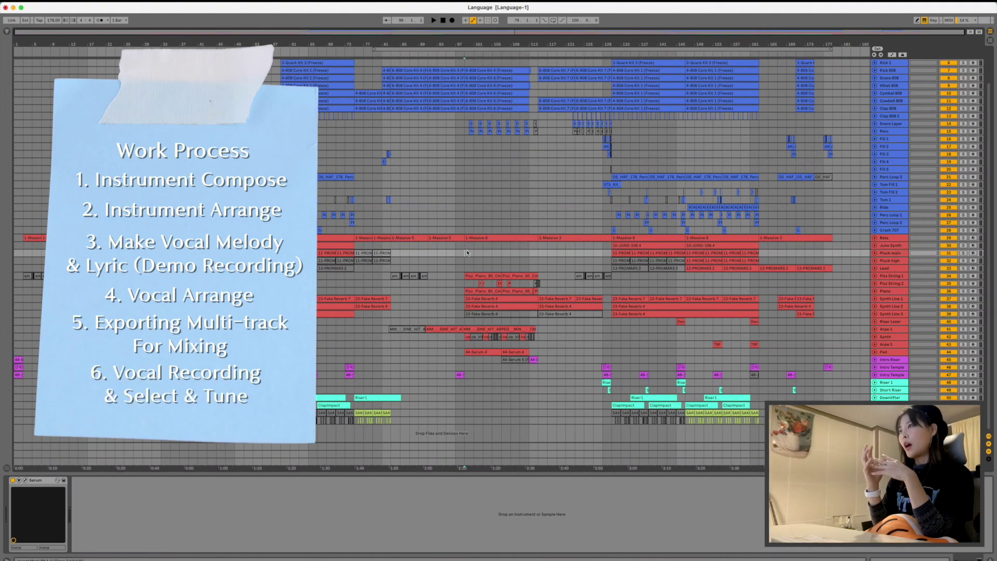
scroll(467, 253, up, 2)
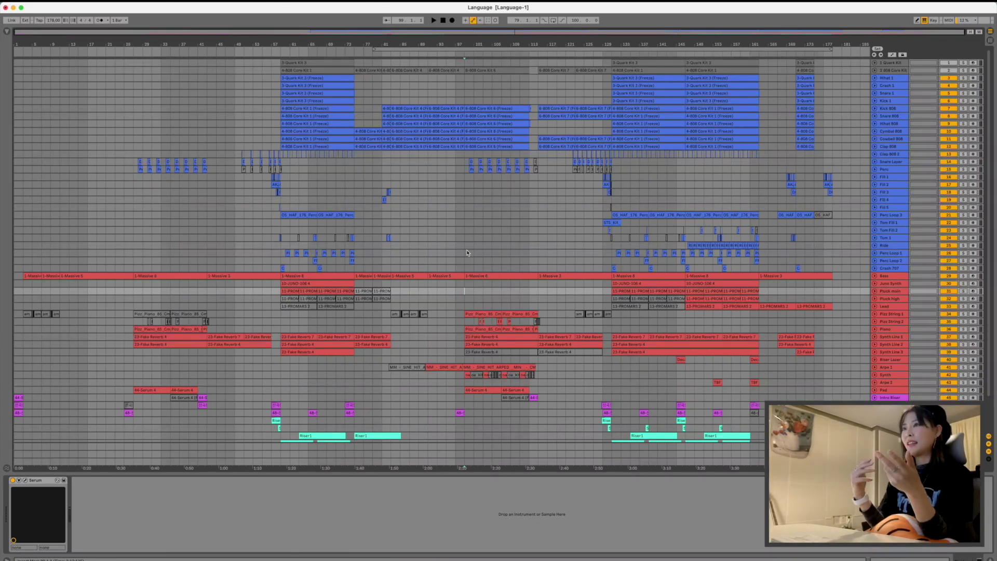
click(467, 253)
scroll(467, 253, down, 1)
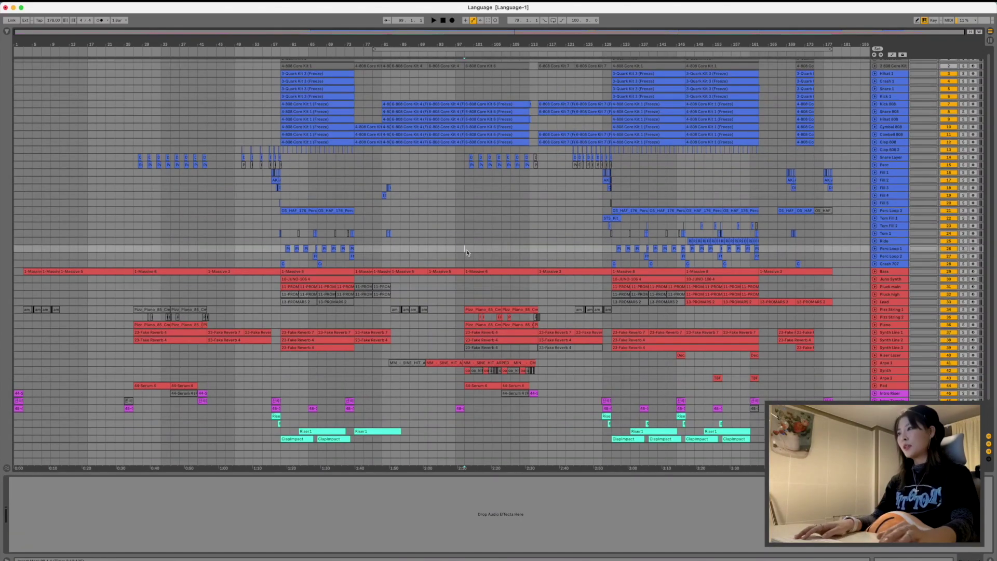
scroll(466, 253, down, 2)
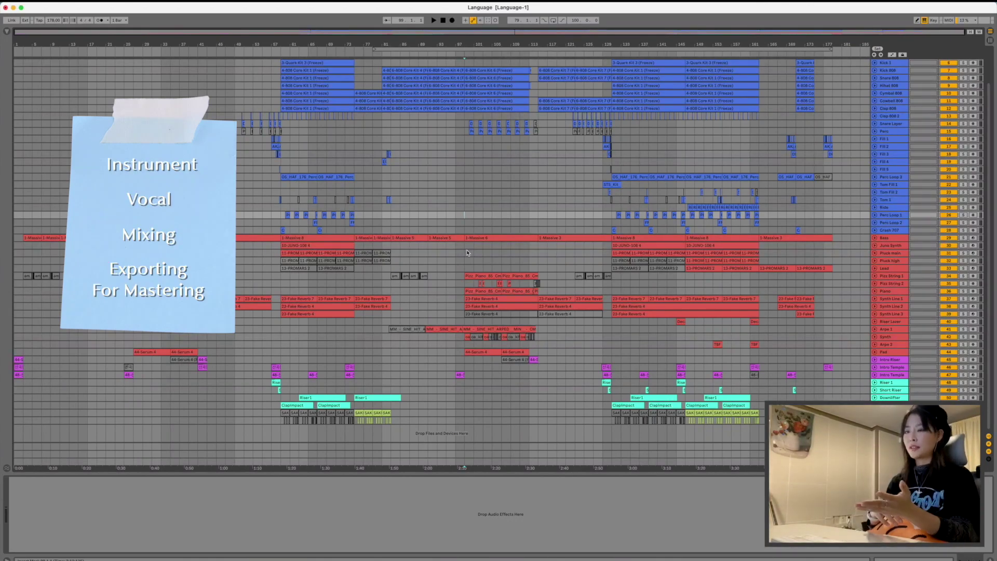
scroll(802, 184, up, 3)
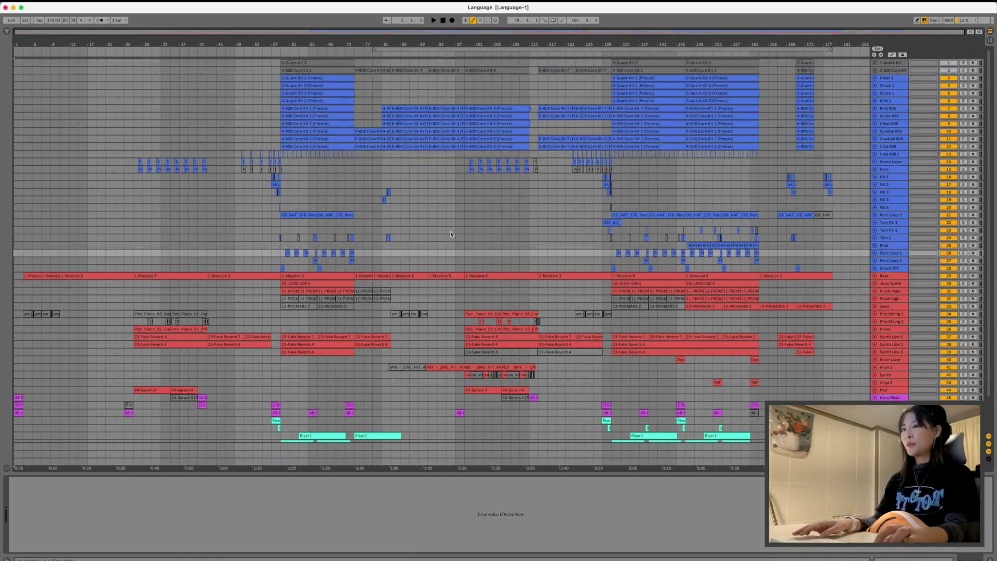
scroll(453, 234, down, 3)
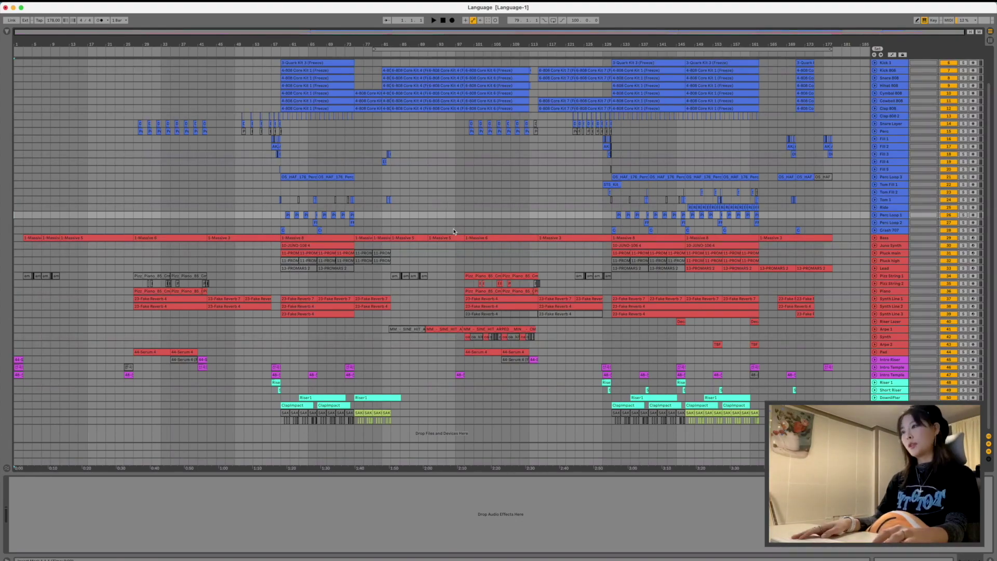
scroll(454, 232, up, 2)
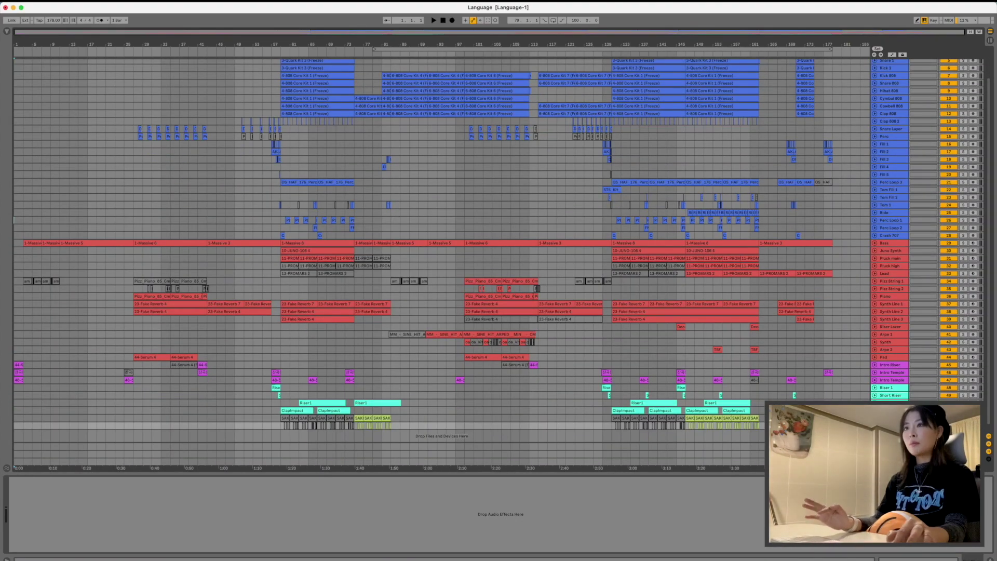
scroll(453, 231, up, 3)
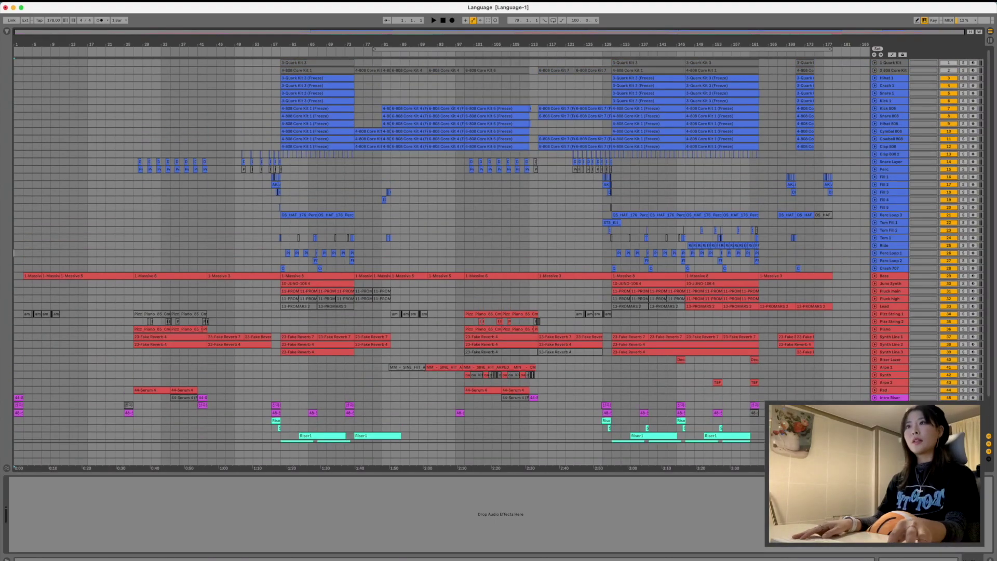
Play the song's intro from the beginning and stop playback around bar 14.
scroll(894, 163, down, 4)
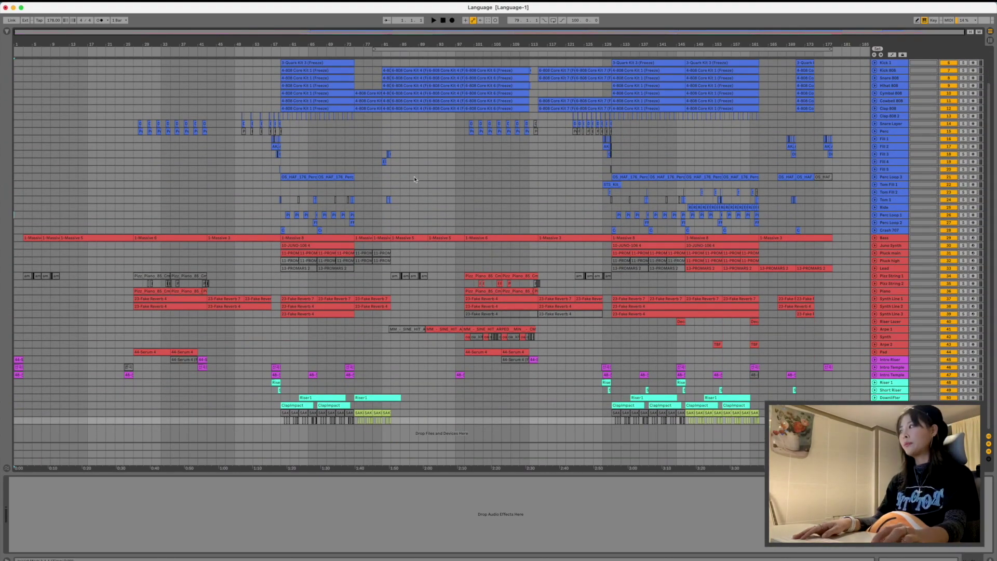
key(space)
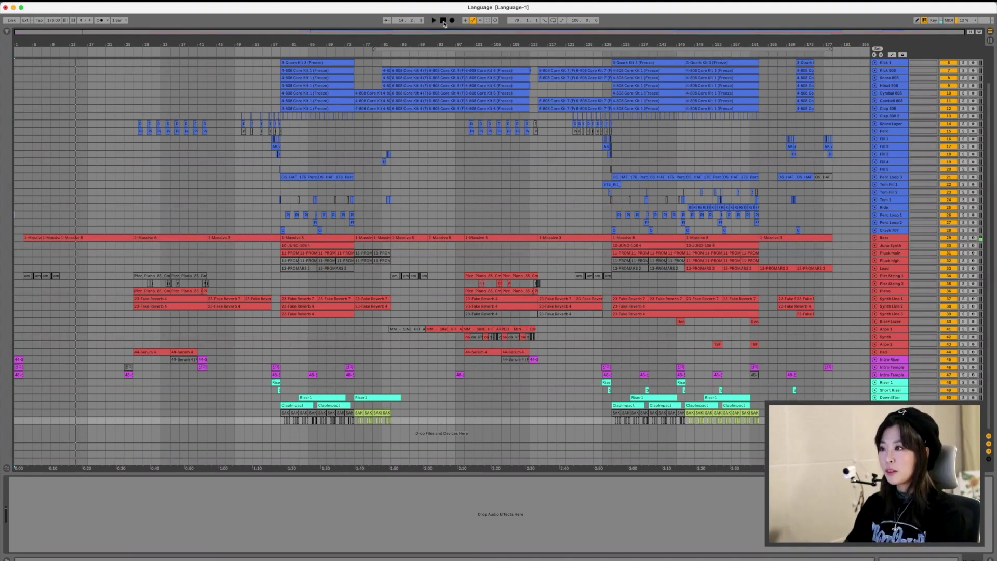
key(space)
Unfold the Intro Riser track and both Intro Temple tracks together, with the first part of the song enlarged.
click(892, 375)
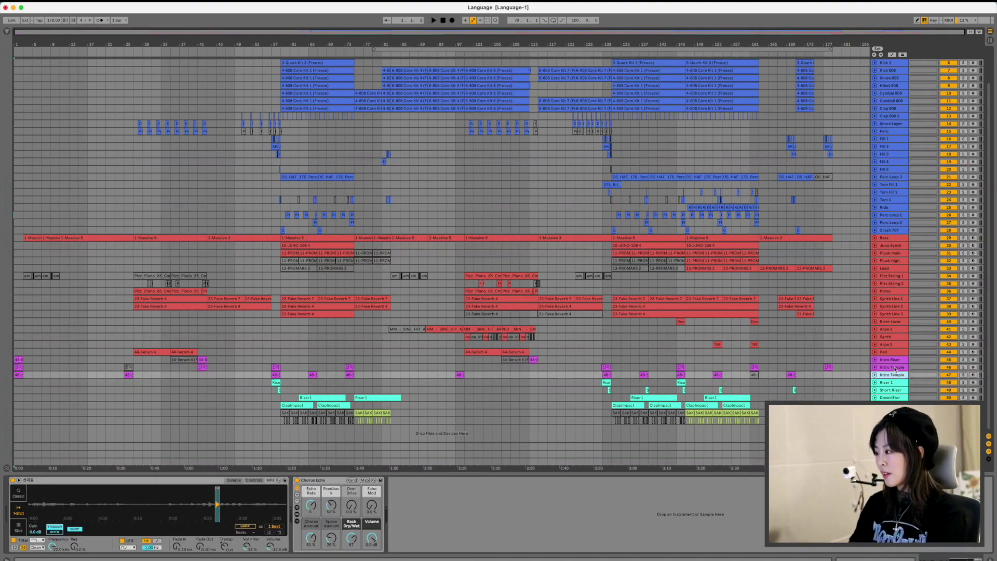
shift+click(892, 360)
click(875, 359)
click(77, 337)
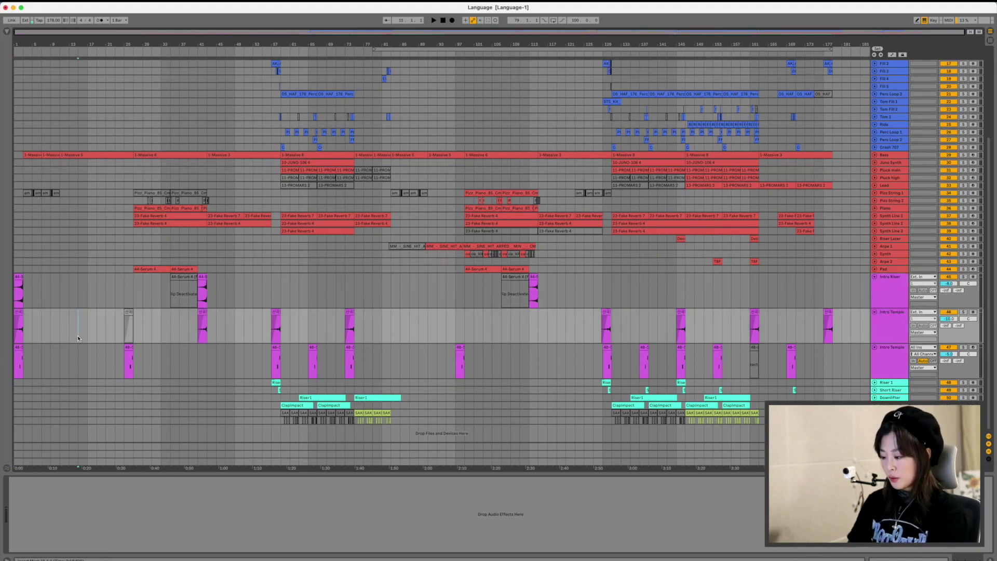
key(plus)
key(plus)
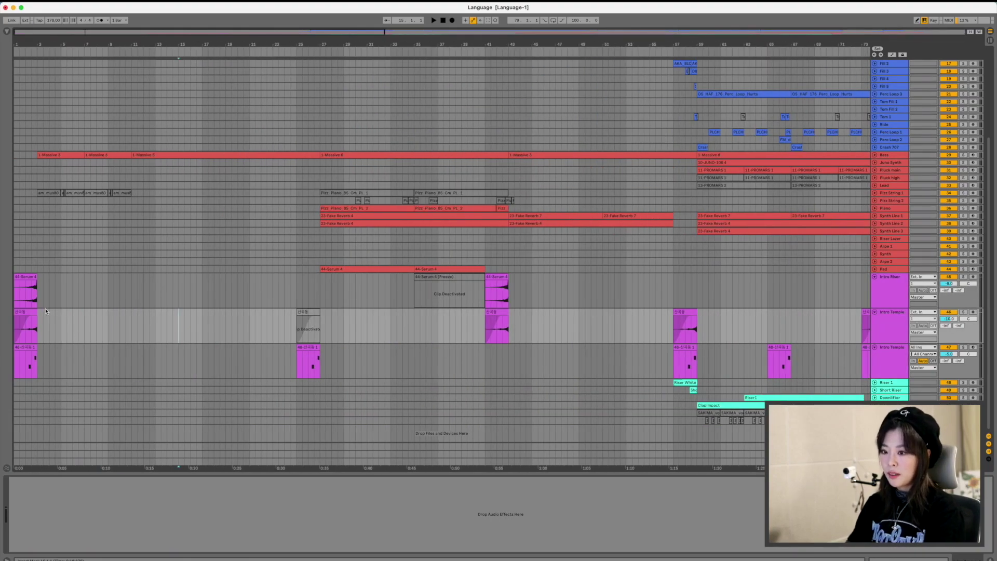
Select the opening clips on the three purple intro tracks and open the upper Intro Temple track's first clip to show its sample.
click(38, 327)
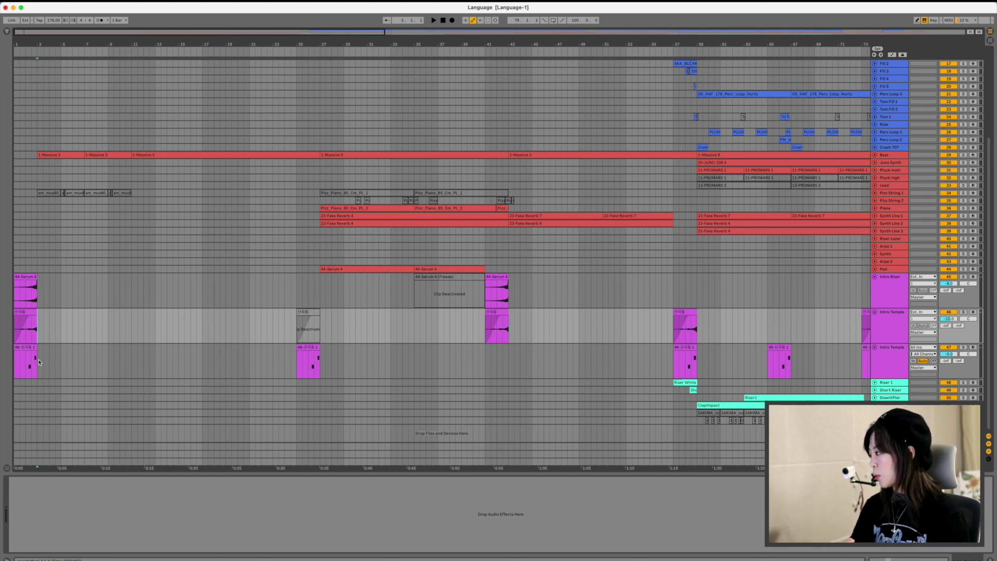
mouse_move(39, 362)
mouse_down()
mouse_move(20, 291)
mouse_move(33, 347)
mouse_up()
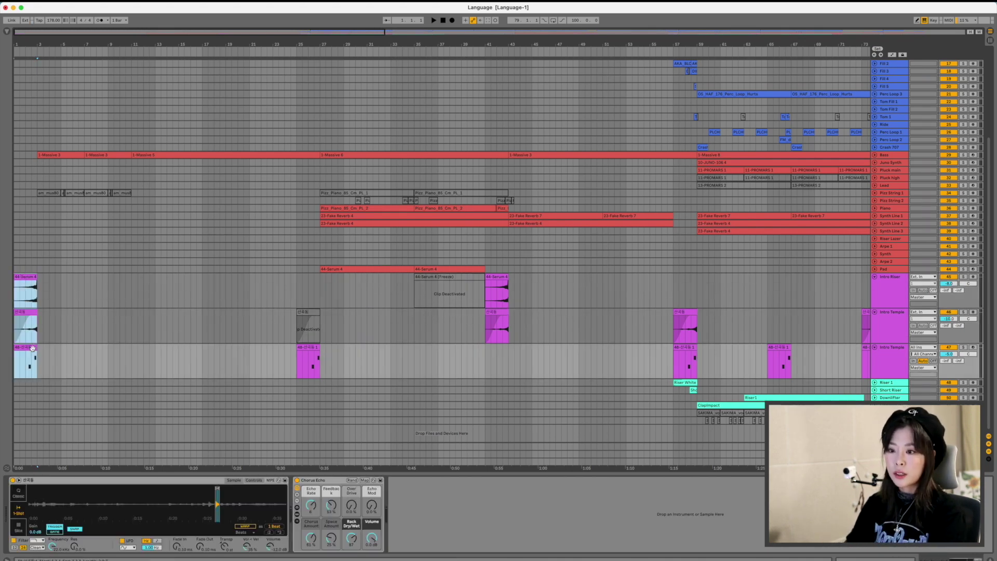
click(24, 327)
scroll(144, 291, down, 5)
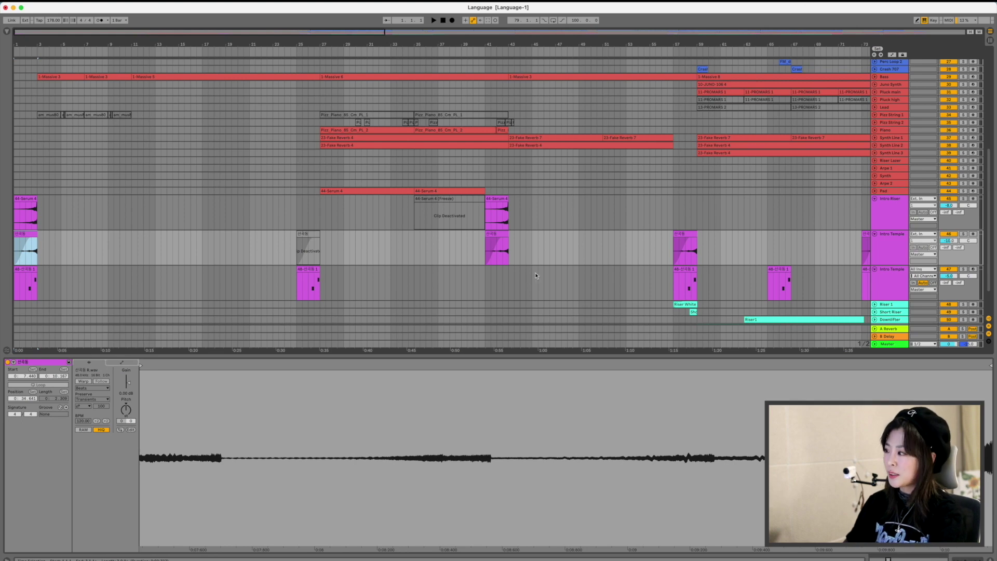
Solo the upper Intro Temple track and play its opening clip from the start of the song.
click(891, 240)
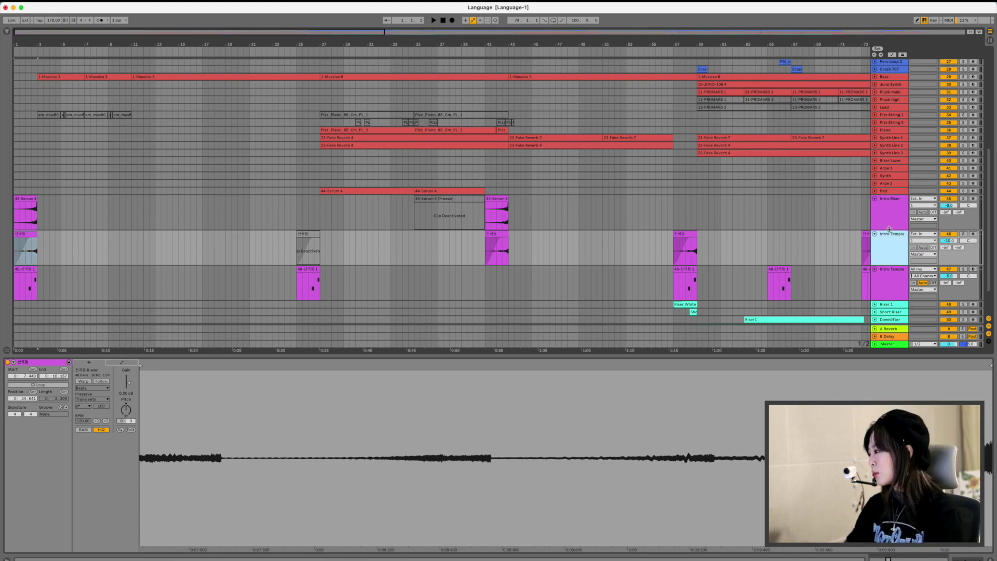
scroll(886, 238, down, 1)
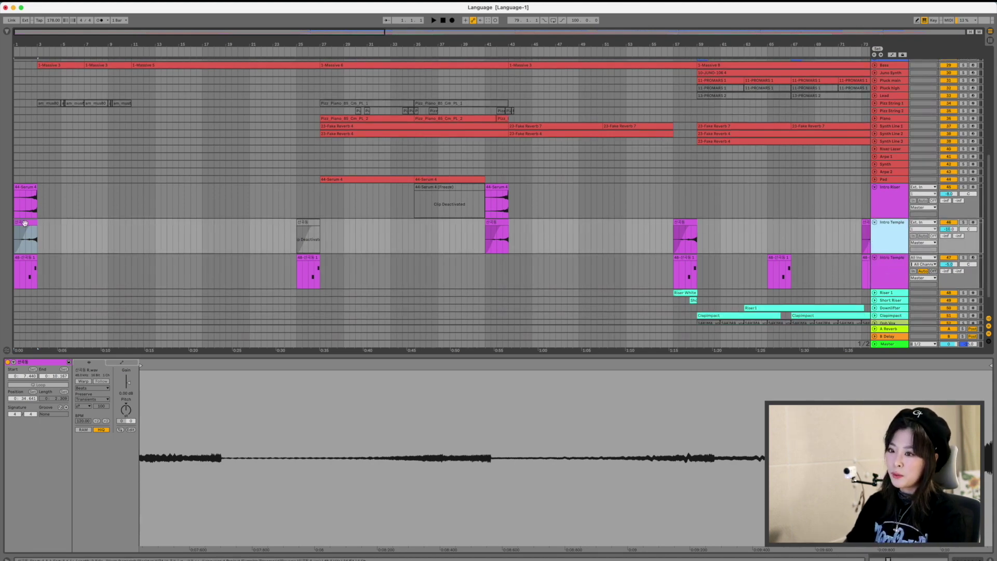
click(118, 375)
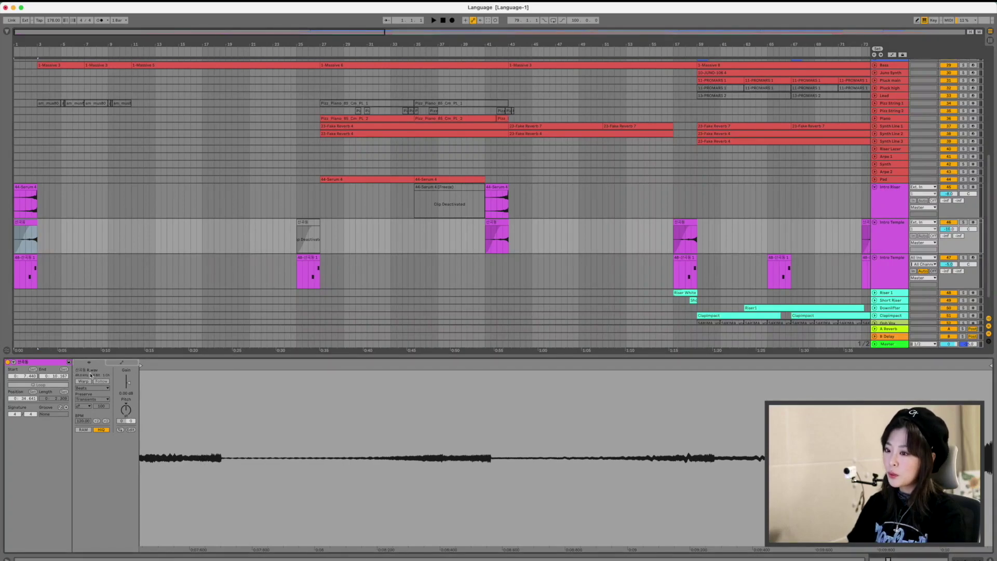
click(963, 222)
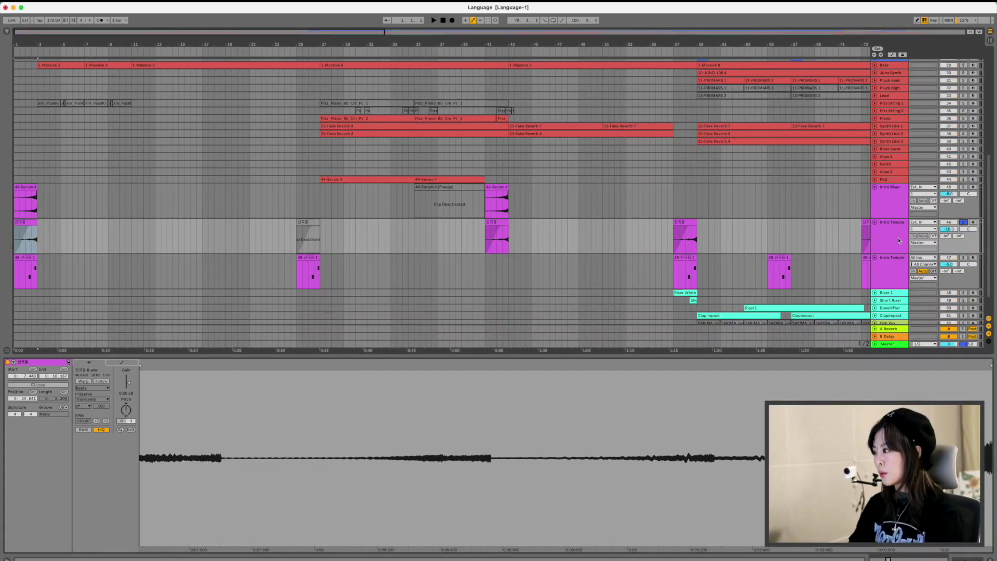
click(899, 238)
key(space)
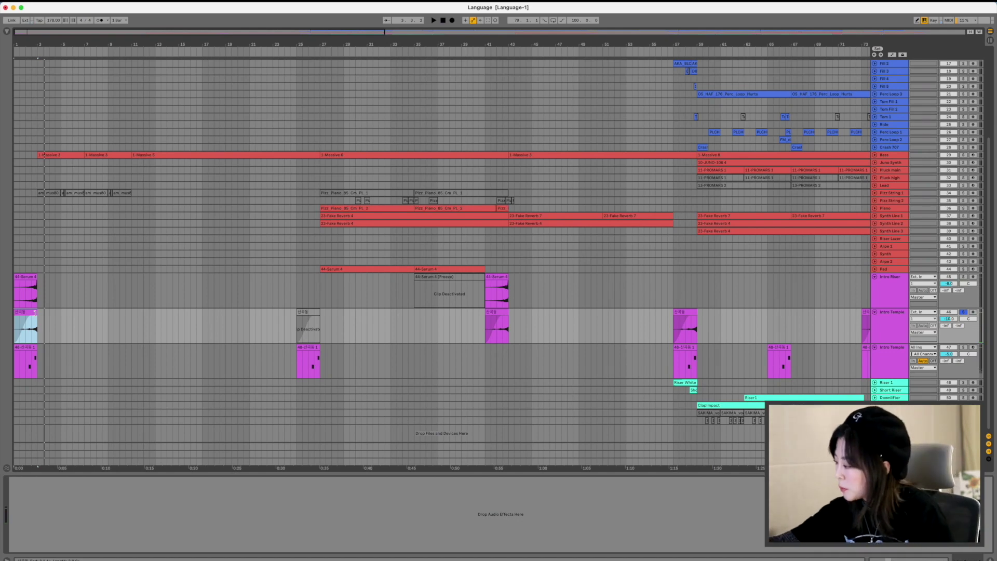
key(space)
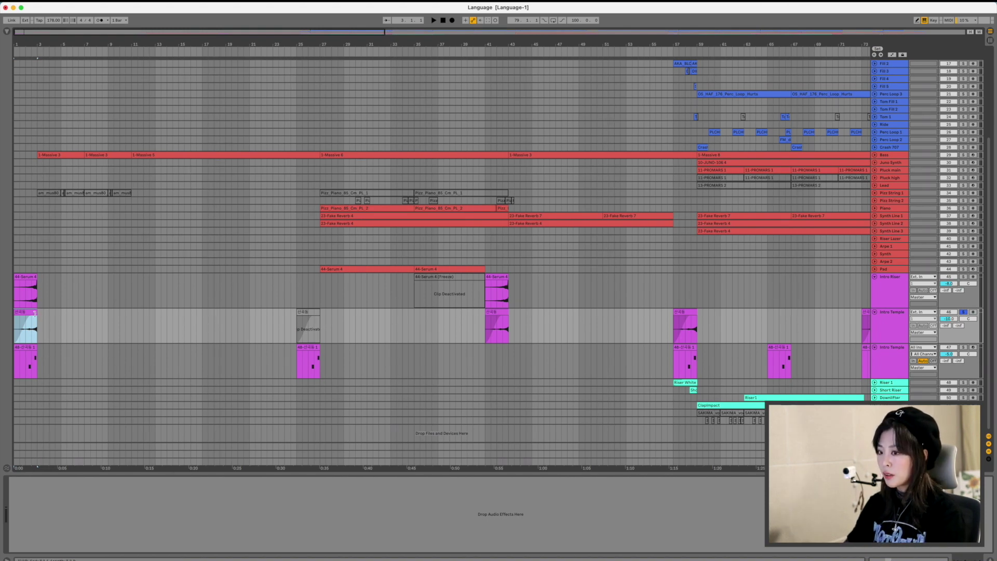
mouse_move(35, 313)
mouse_down()
mouse_move(118, 313)
mouse_move(37, 313)
mouse_up()
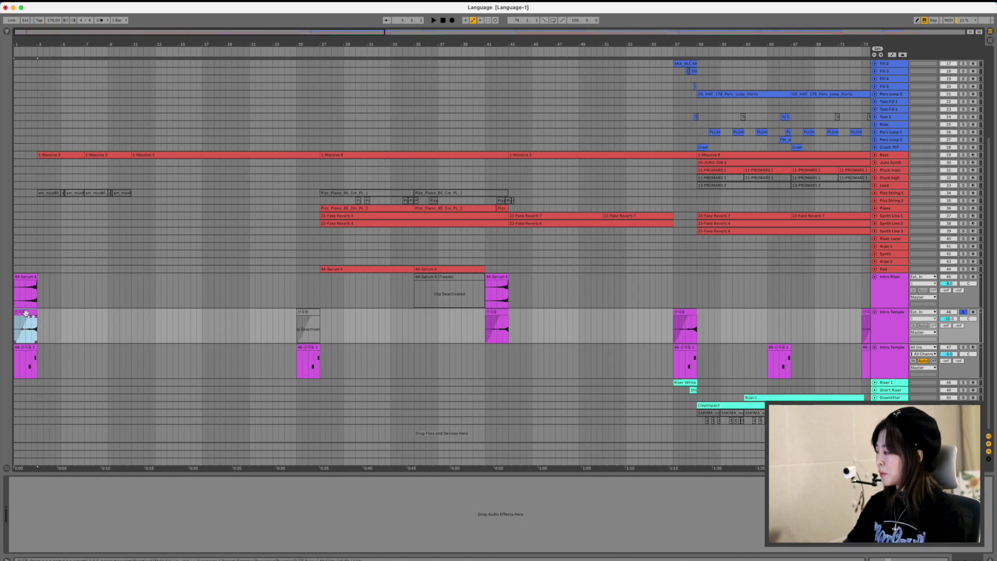
click(26, 312)
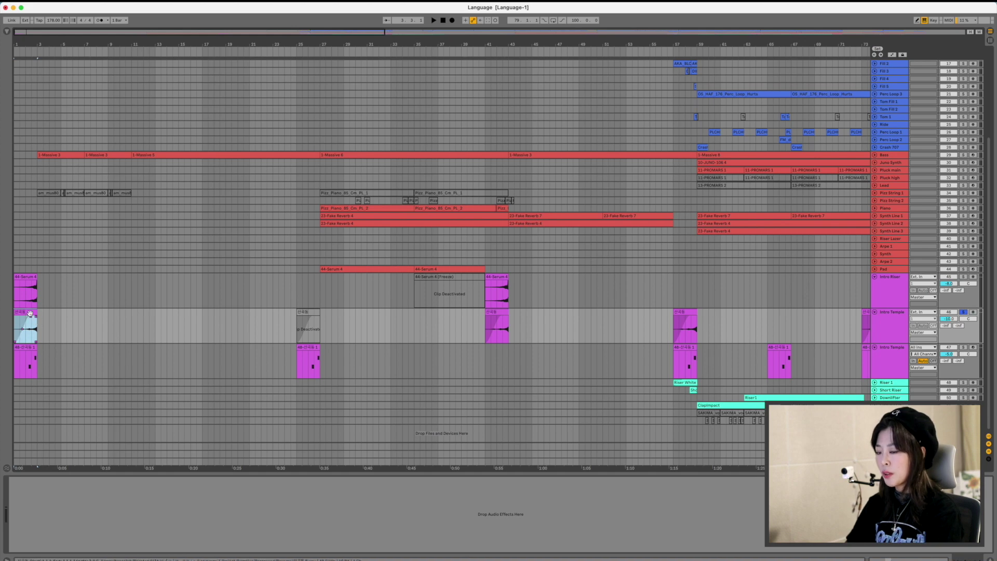
key(space)
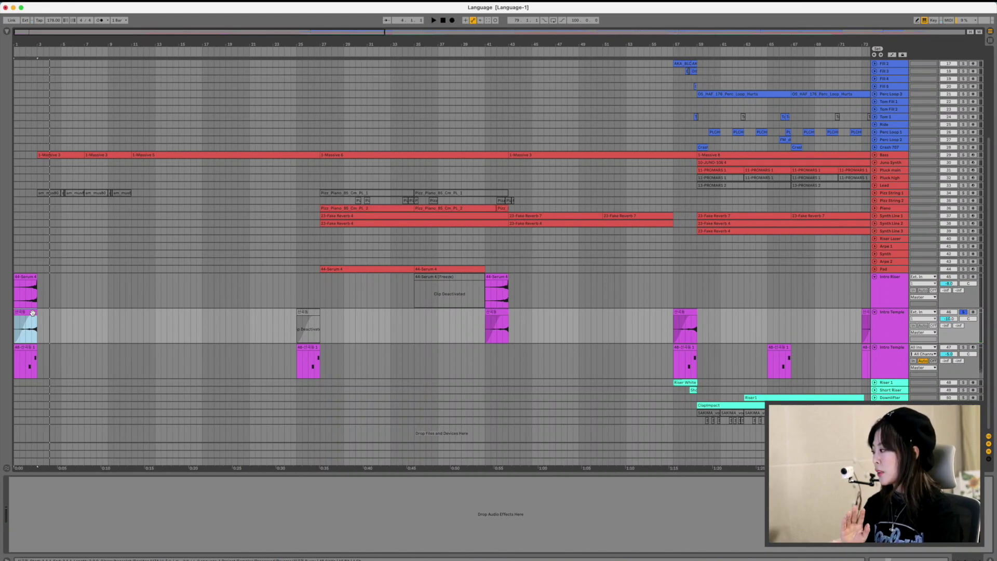
Paste a temporary copy of the upper temple clip at bar 5, lengthen it to audition more of its sample, and delete it.
click(61, 323)
key(cmd+v)
double_click(76, 332)
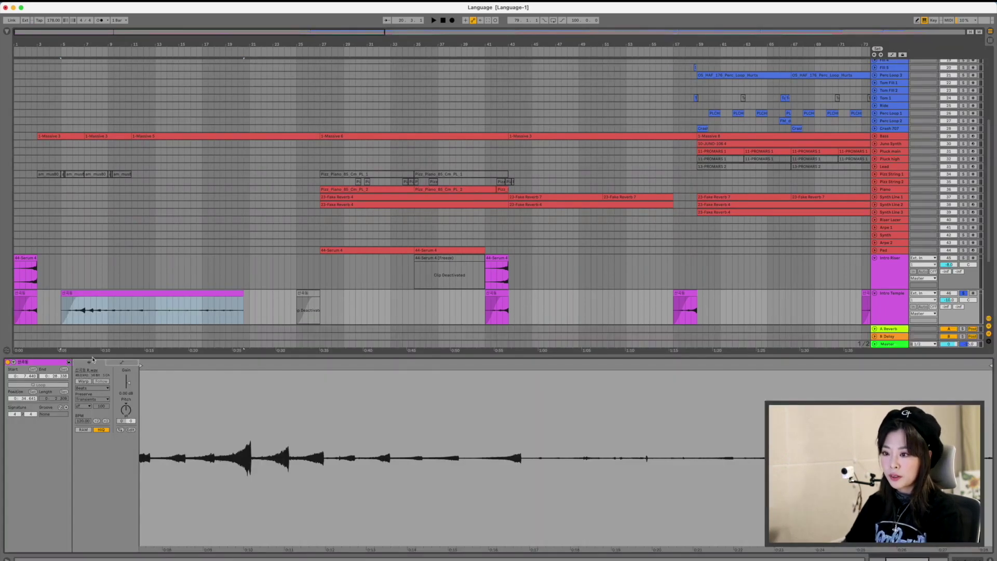
click(106, 293)
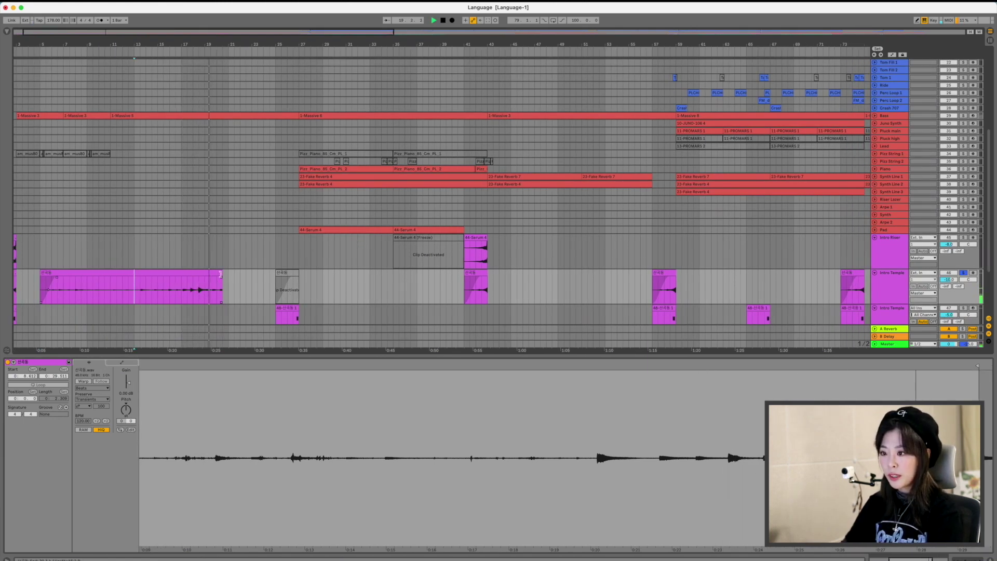
drag(221, 294, 263, 294)
key(Delete)
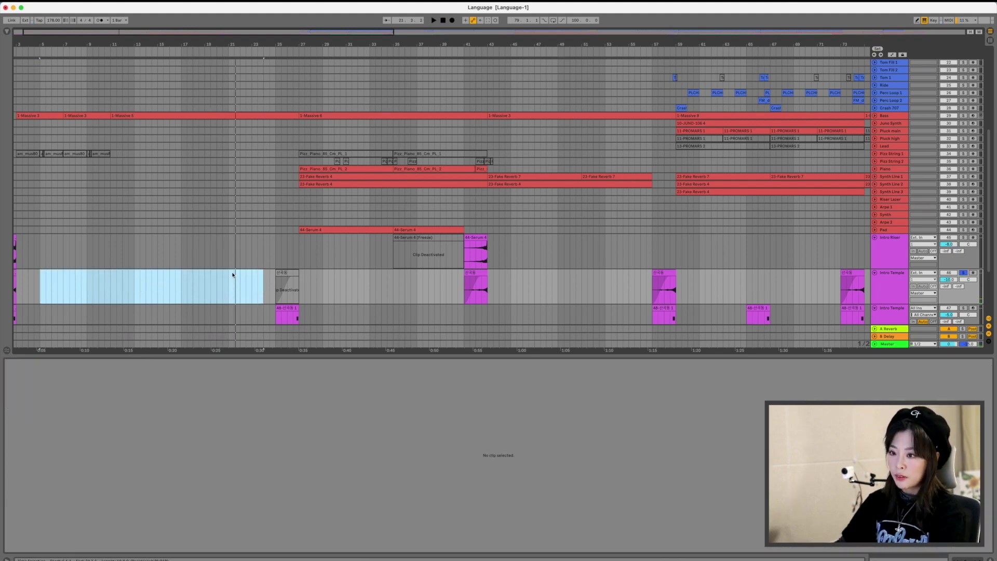
scroll(229, 274, left, 2)
click(23, 271)
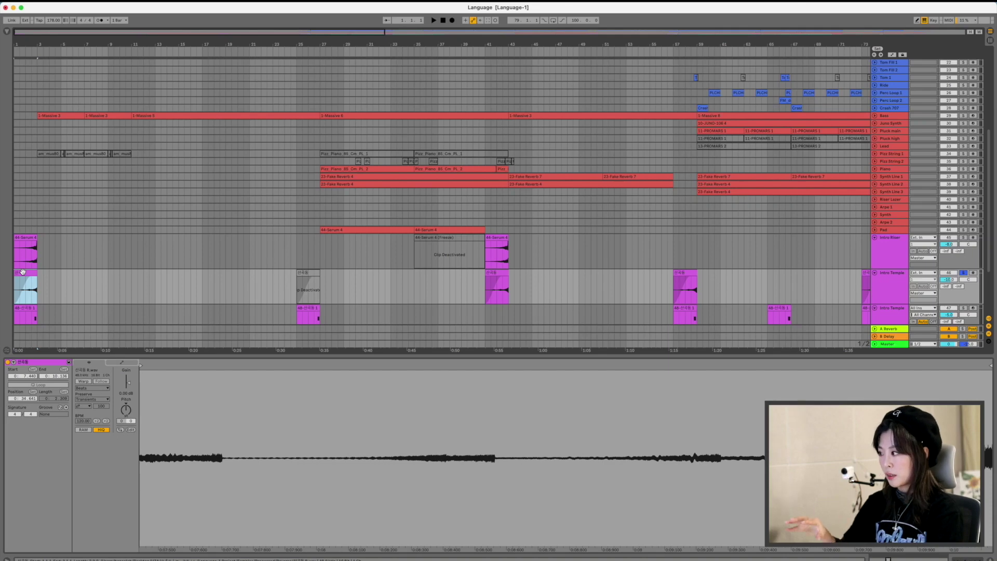
Solo the lower Intro Temple track, open the notes of its first clip and play it.
scroll(53, 223, down, 5)
scroll(53, 223, down, 1)
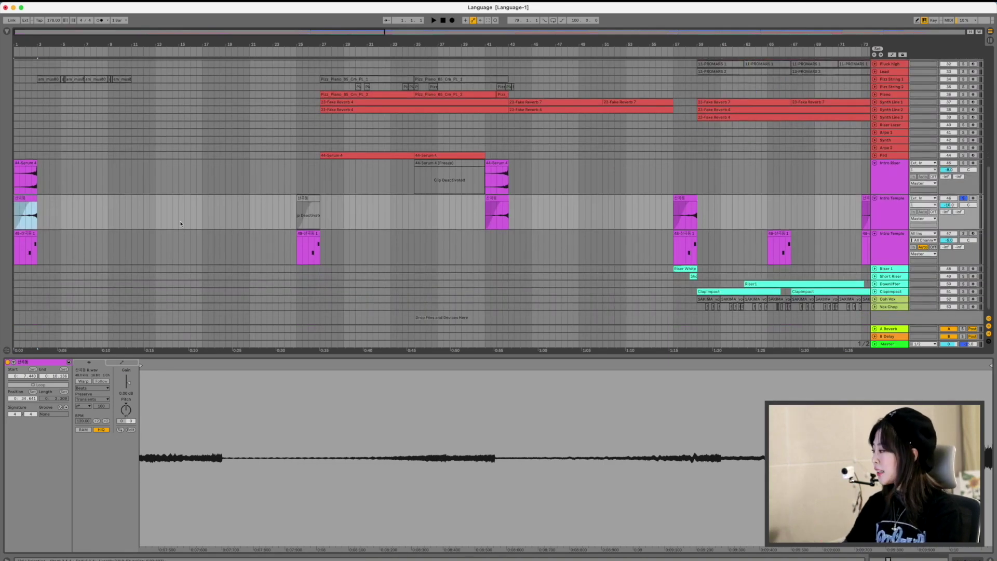
click(963, 233)
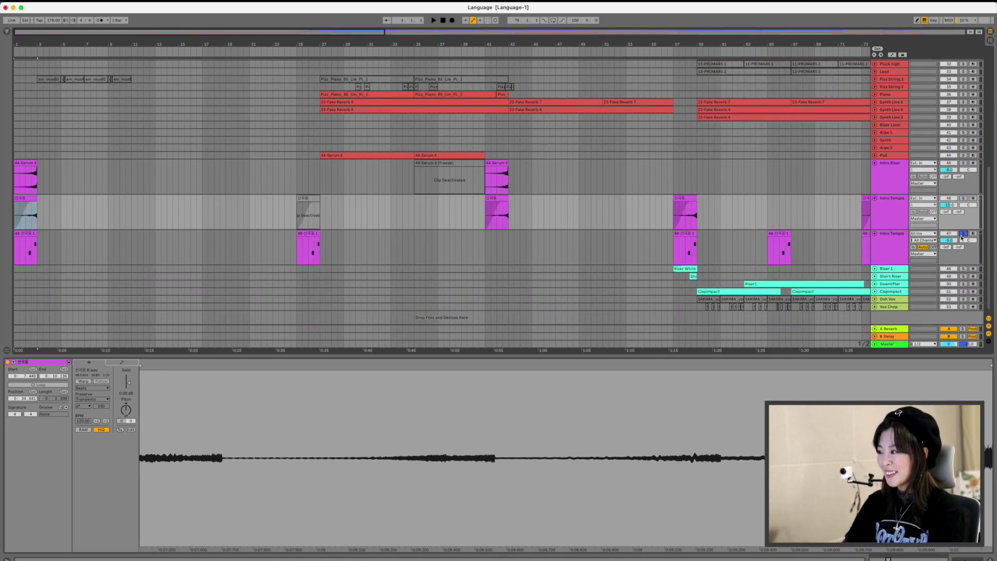
click(23, 232)
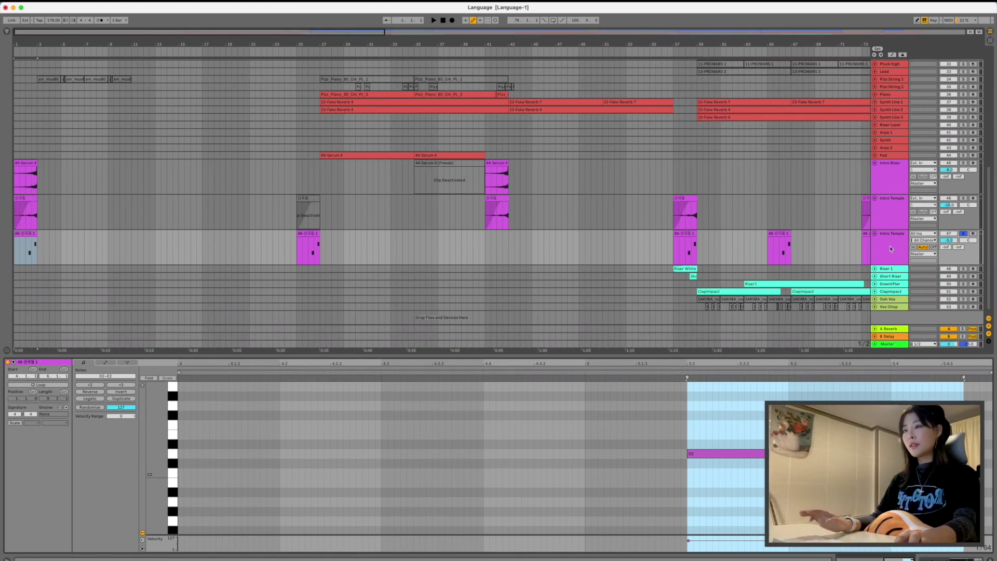
key(space)
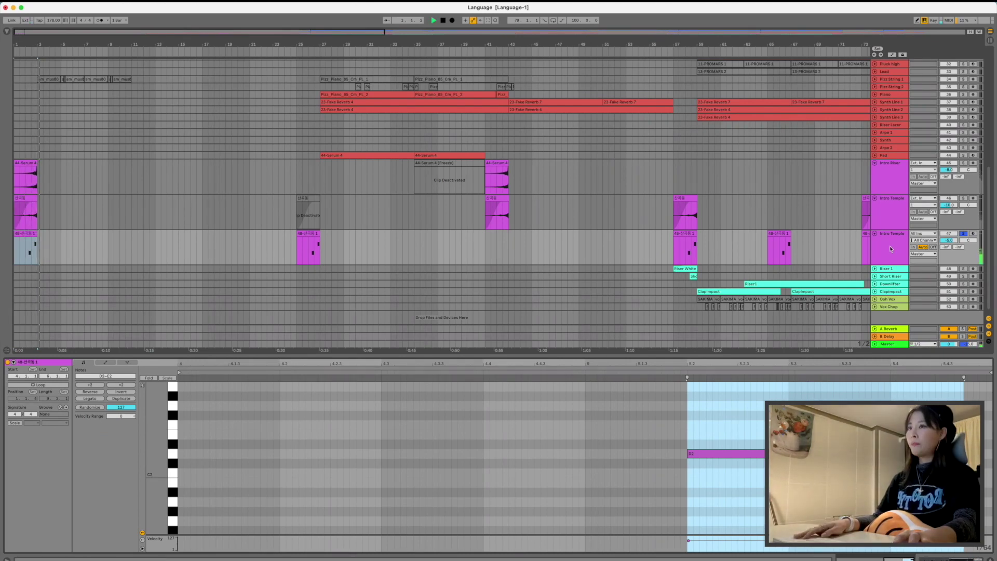
Show the lower Intro Temple track's devices, highlighting the sampler and the Chorus Echo rack.
key(shift+Tab)
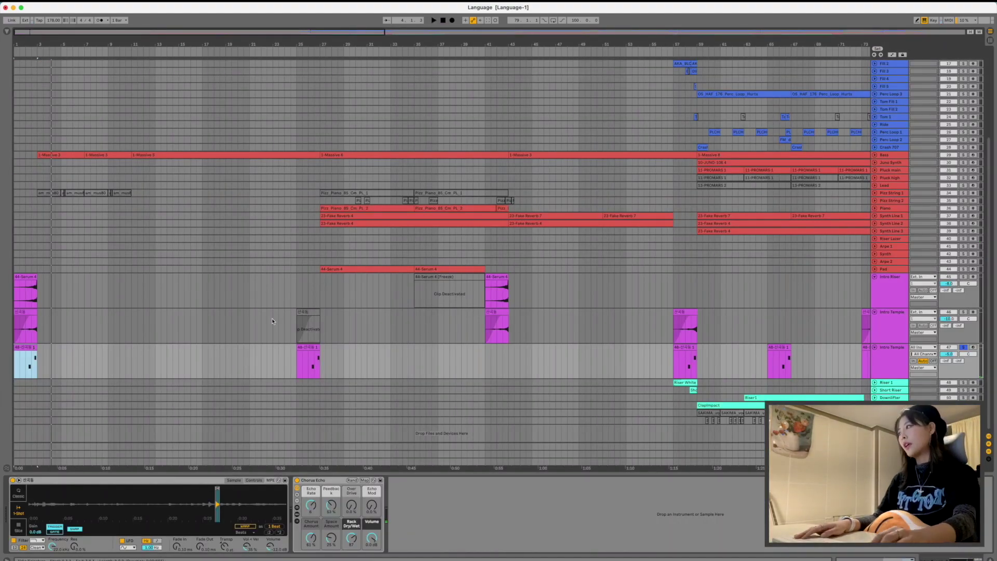
click(67, 482)
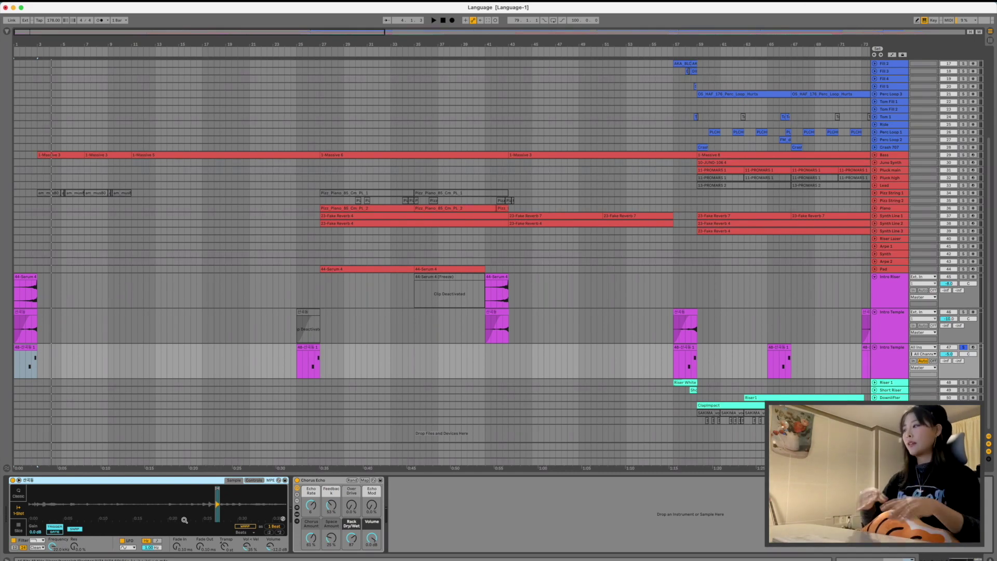
click(304, 474)
click(326, 484)
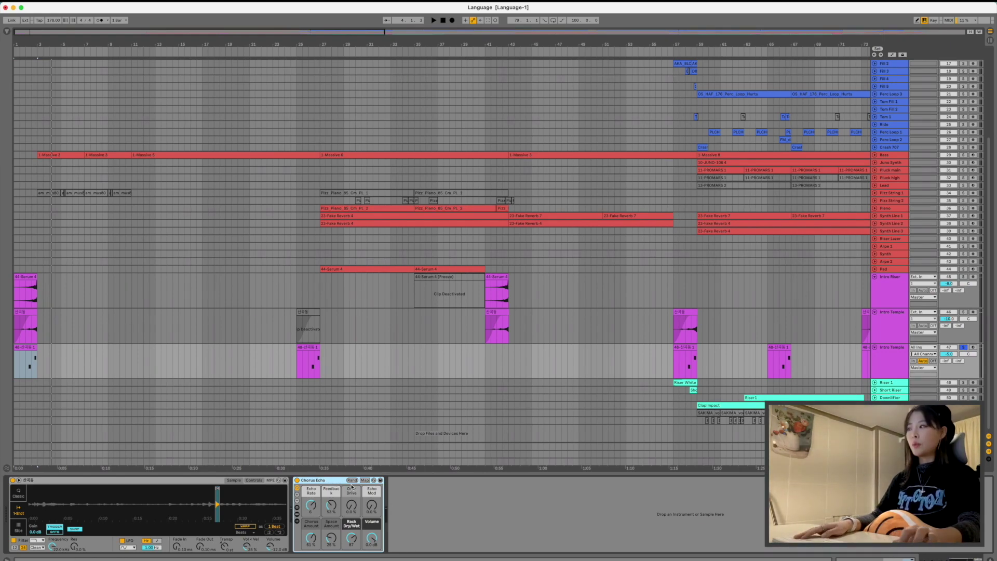
Enlarge the opening bars and play the lower Intro Temple track's first clip through its Chorus Echo rack.
key(plus)
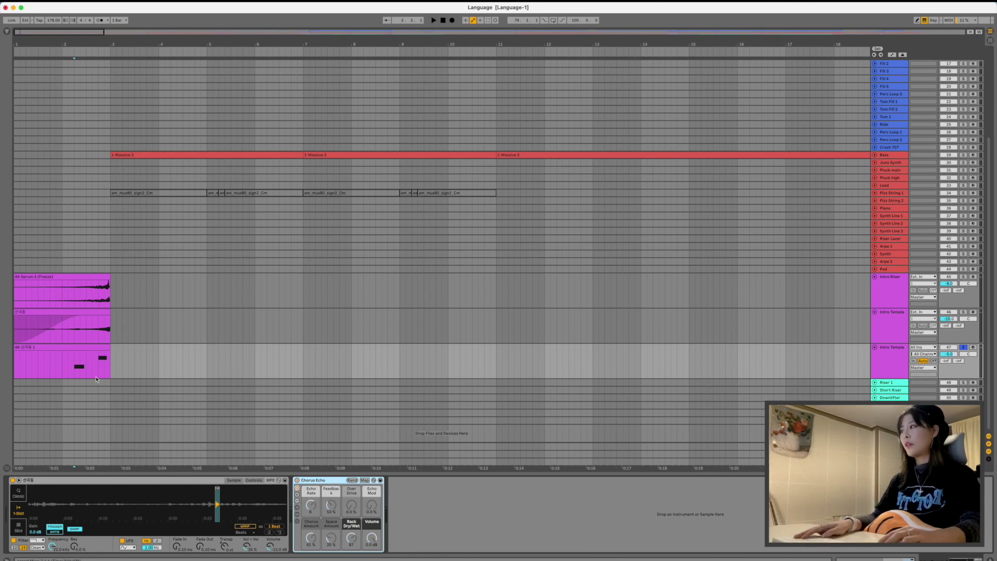
click(68, 363)
click(80, 347)
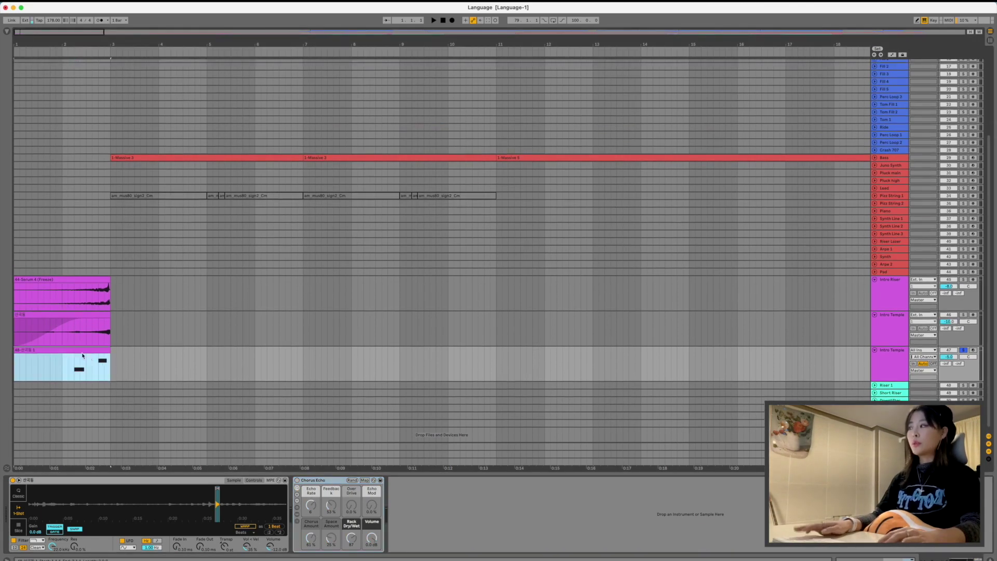
key(space)
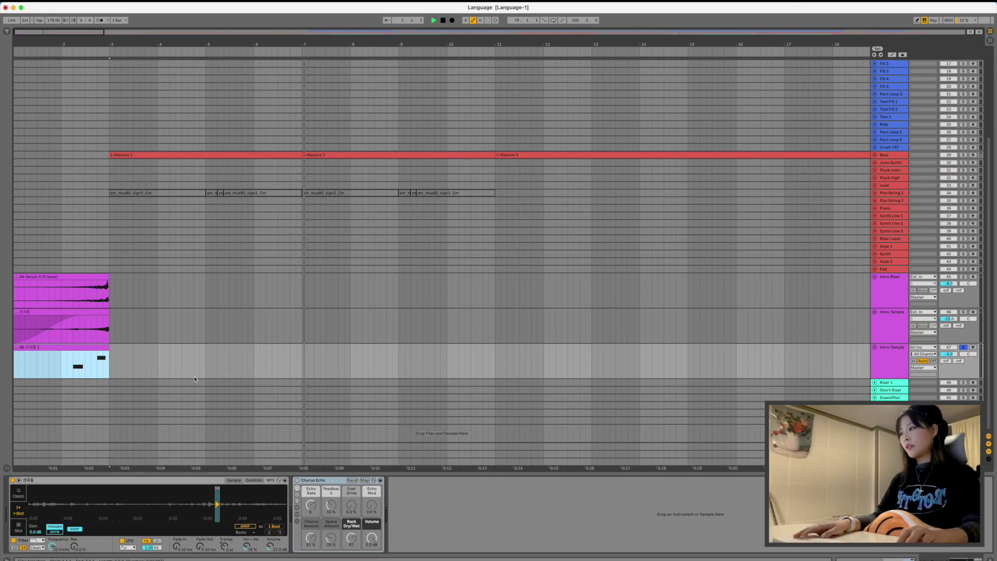
key(space)
click(315, 480)
click(76, 349)
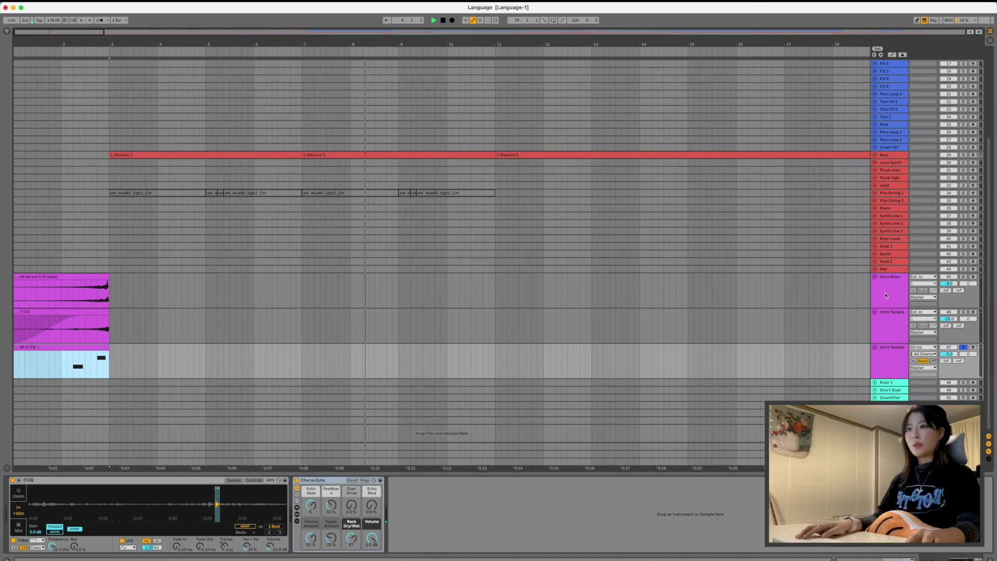
Solo the Intro Riser track and play its opening clip.
click(963, 277)
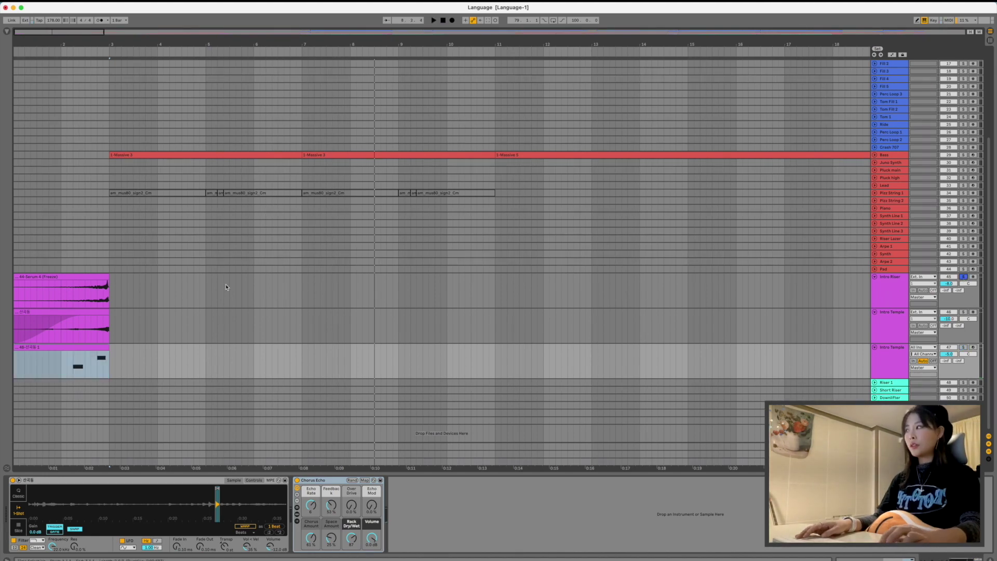
click(128, 286)
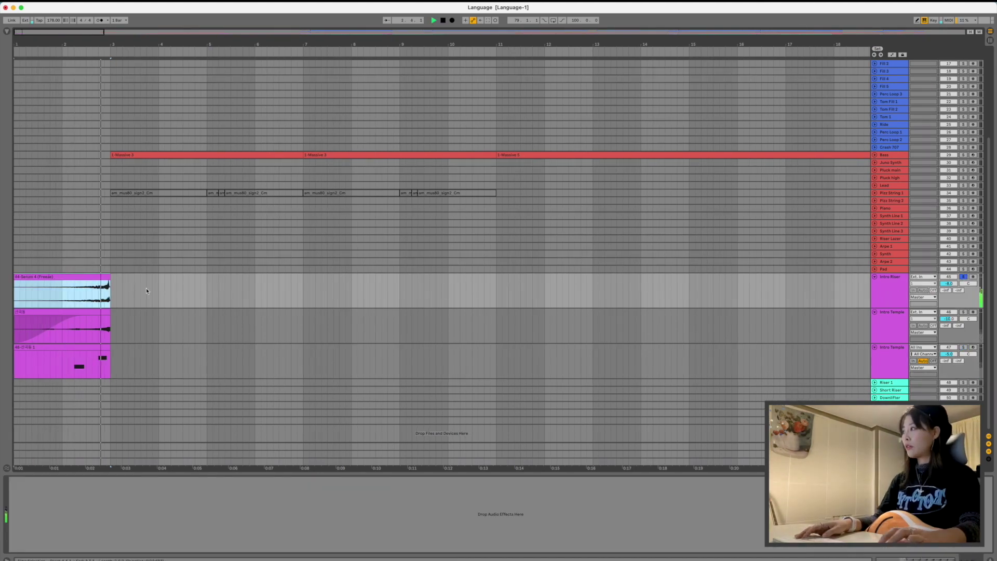
click(99, 278)
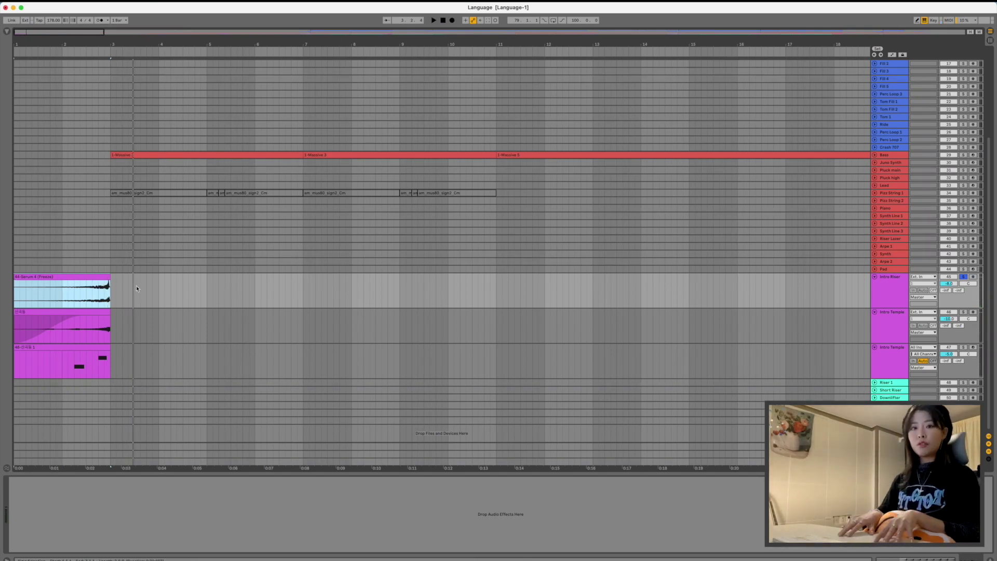
Solo the Intro Riser and both Intro Temple tracks together, play the opening, and turn the solos off.
shift+click(743, 348)
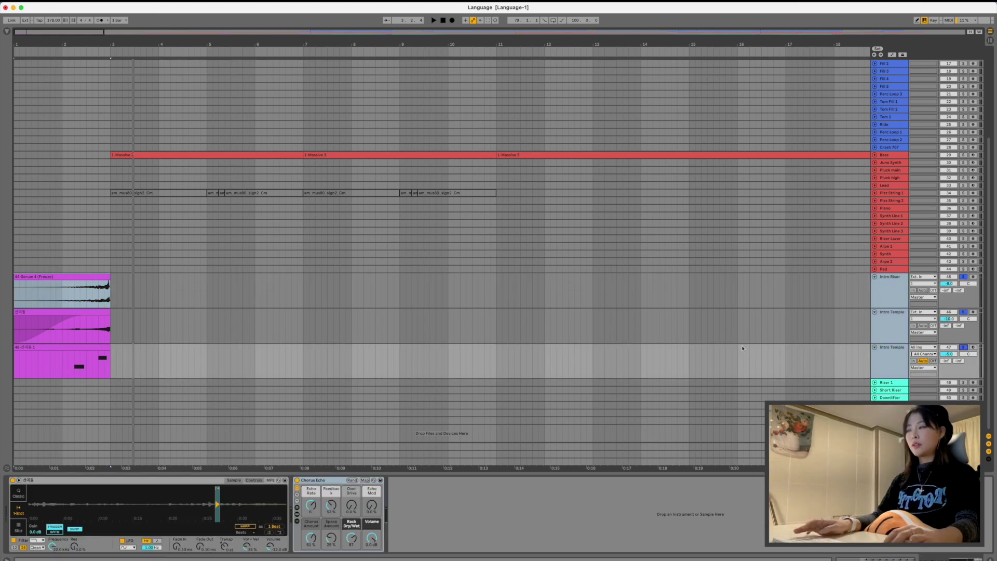
key(space)
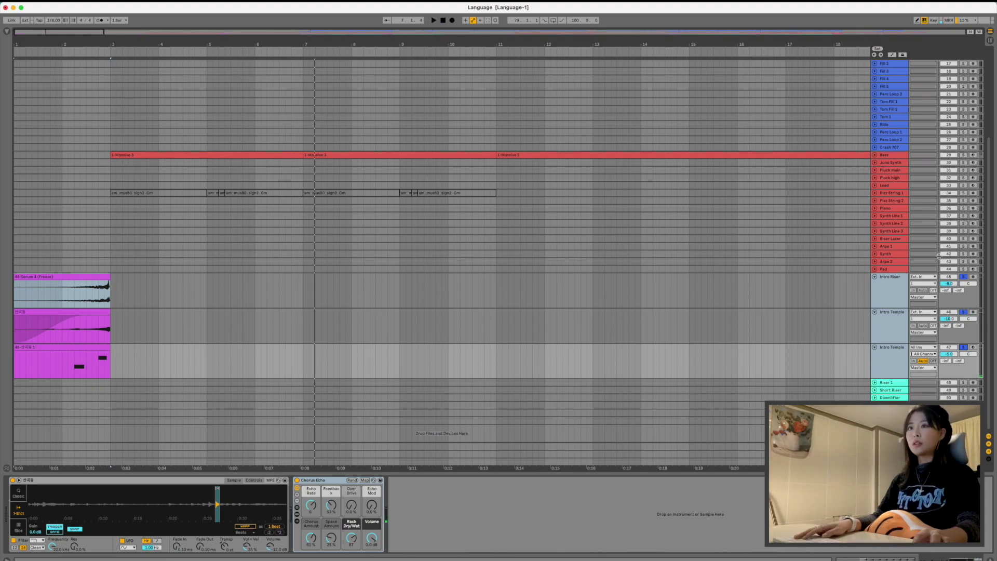
click(964, 277)
Play the full arrangement from bar 3, with a wider stretch of the song in view.
click(111, 200)
key(space)
scroll(605, 265, up, 3)
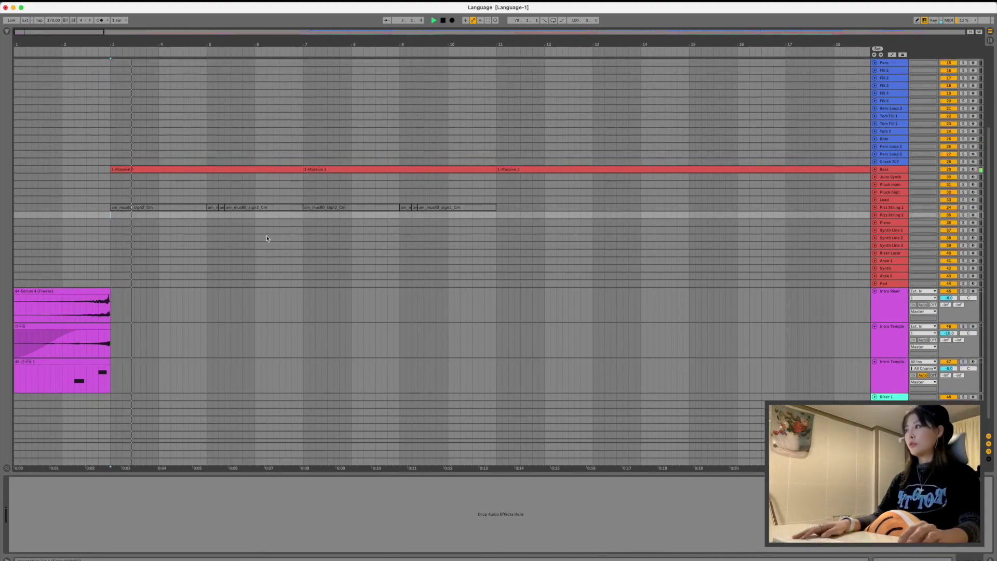
click(605, 266)
key(minus)
key(minus)
key(minus)
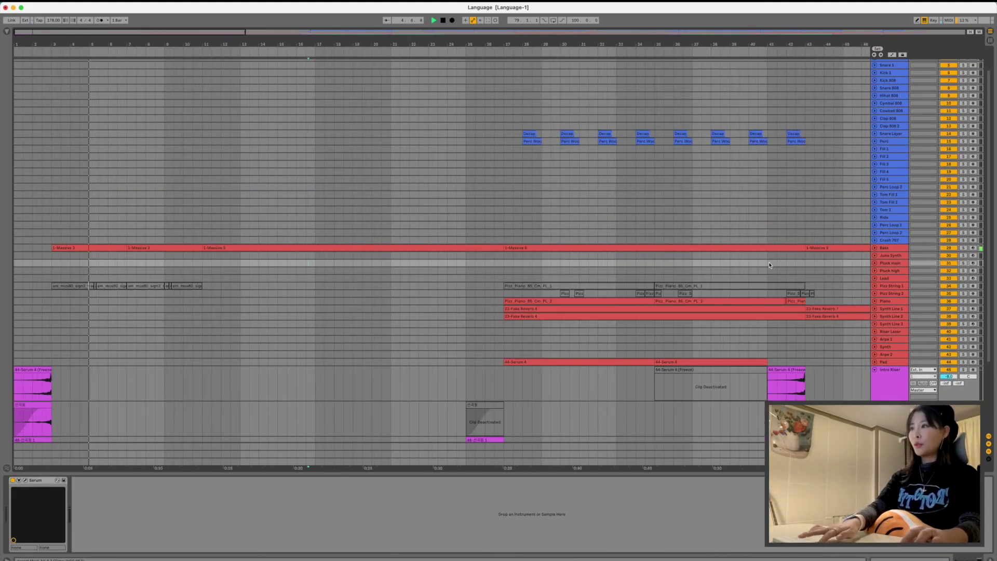
Unfold the Bass track with its Massive device shown, and select its long clip starting at bar 11.
click(53, 248)
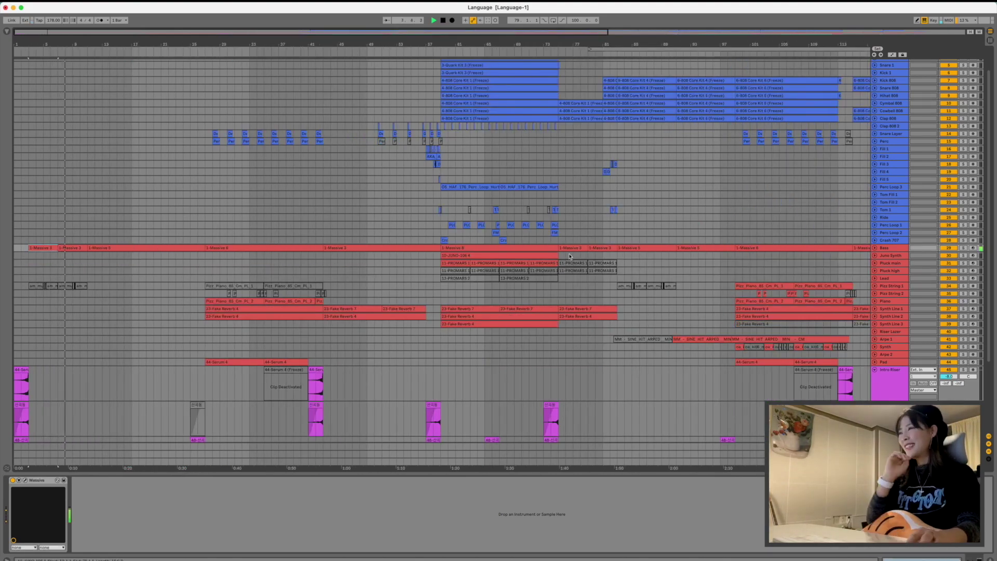
click(892, 248)
click(874, 247)
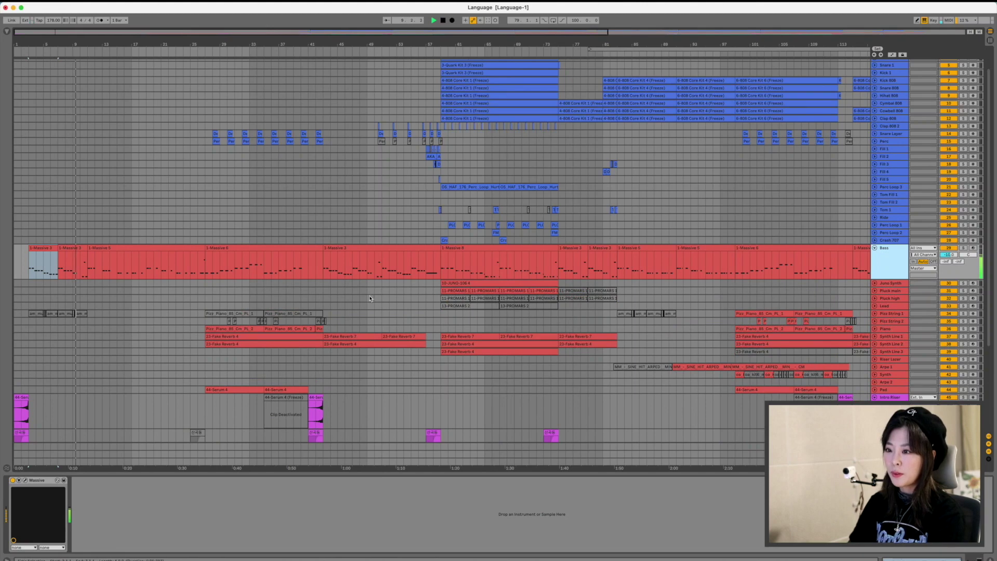
click(173, 248)
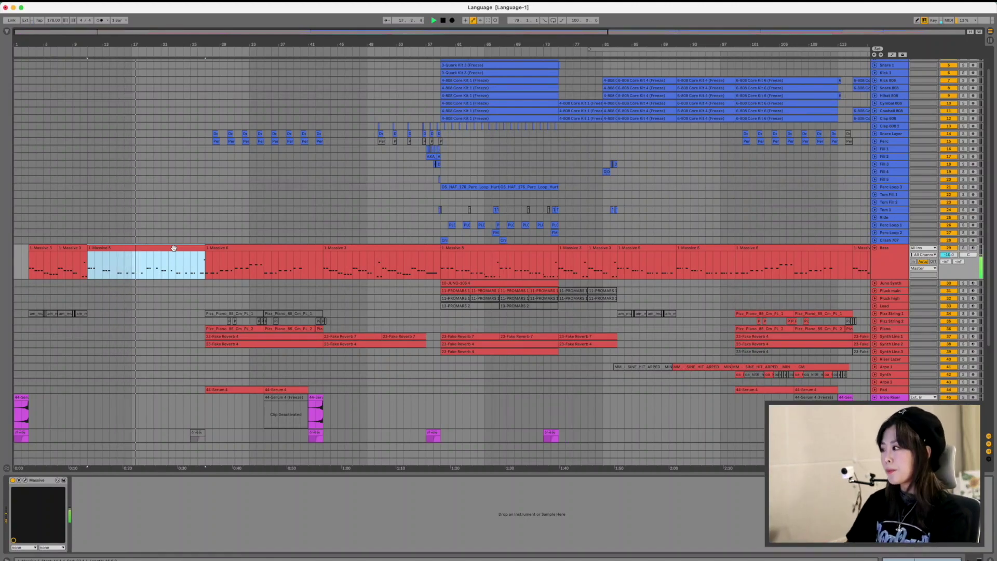
scroll(120, 382, up, 1)
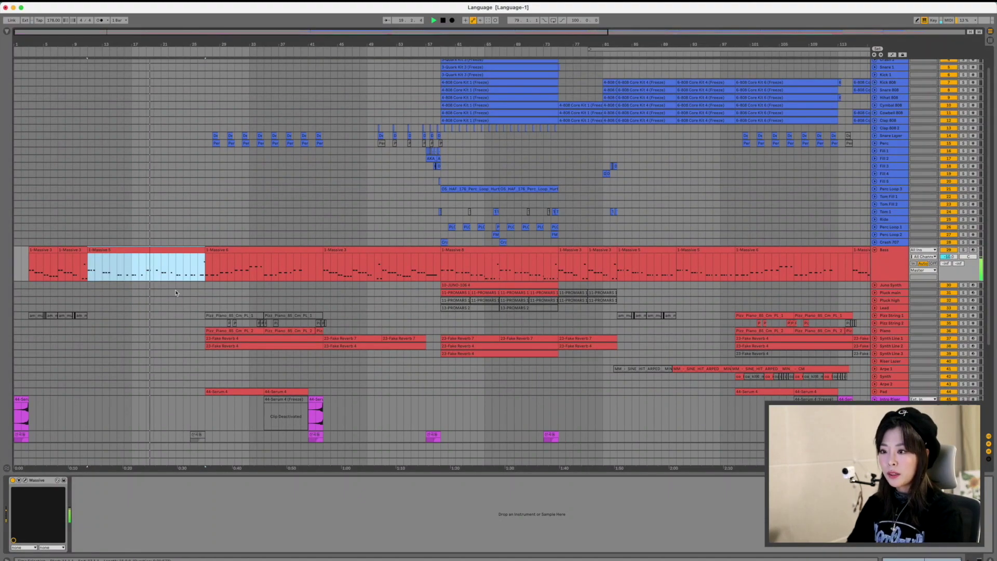
View the Bass track's Massive synth, close it, and move the song's start position to bar 27.
click(26, 480)
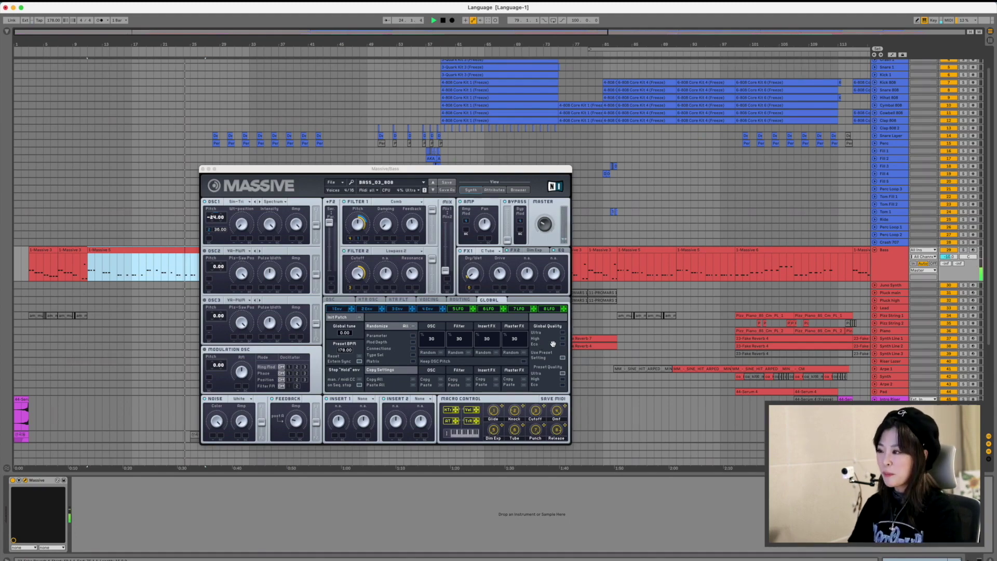
click(203, 169)
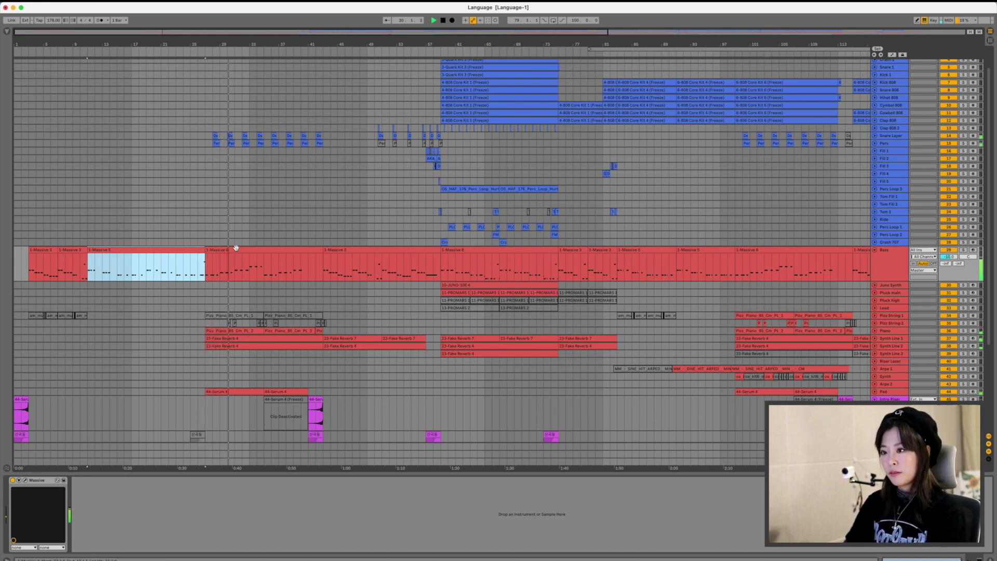
click(204, 235)
scroll(204, 233, up, 1)
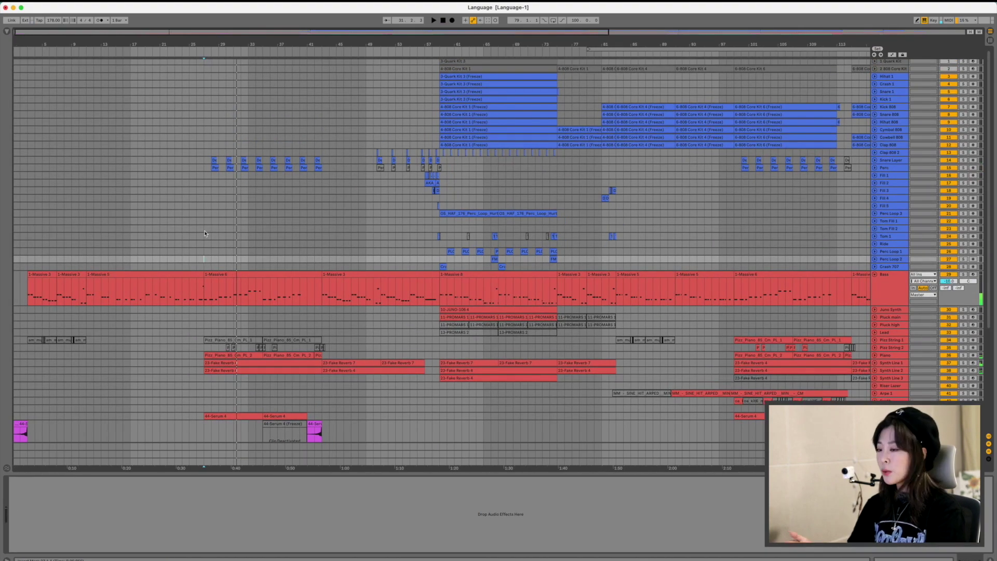
key(super+s)
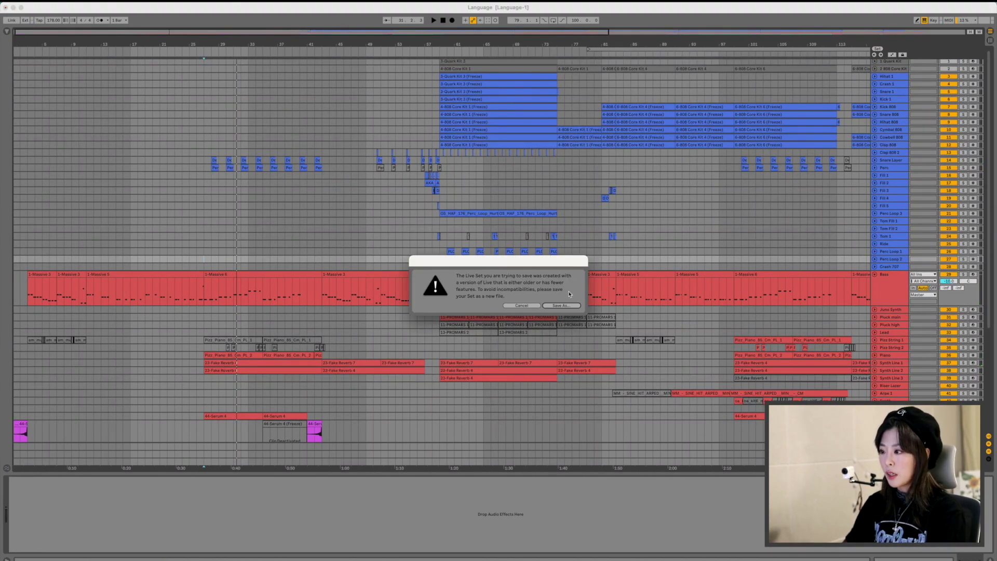
click(520, 306)
Show the sound attributes of the Bass track's Massive, and audition the track soloed from its first clip.
click(894, 290)
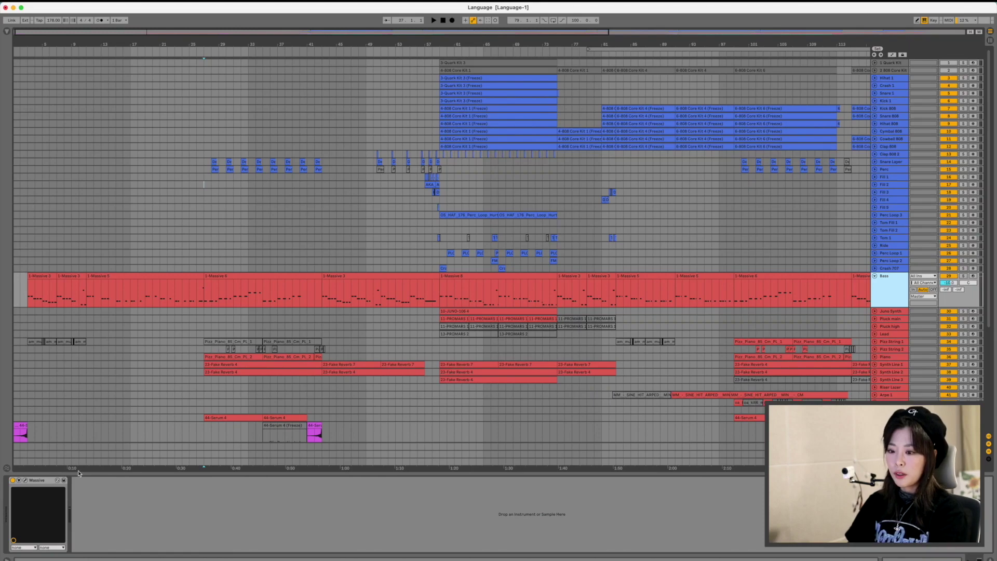
click(25, 481)
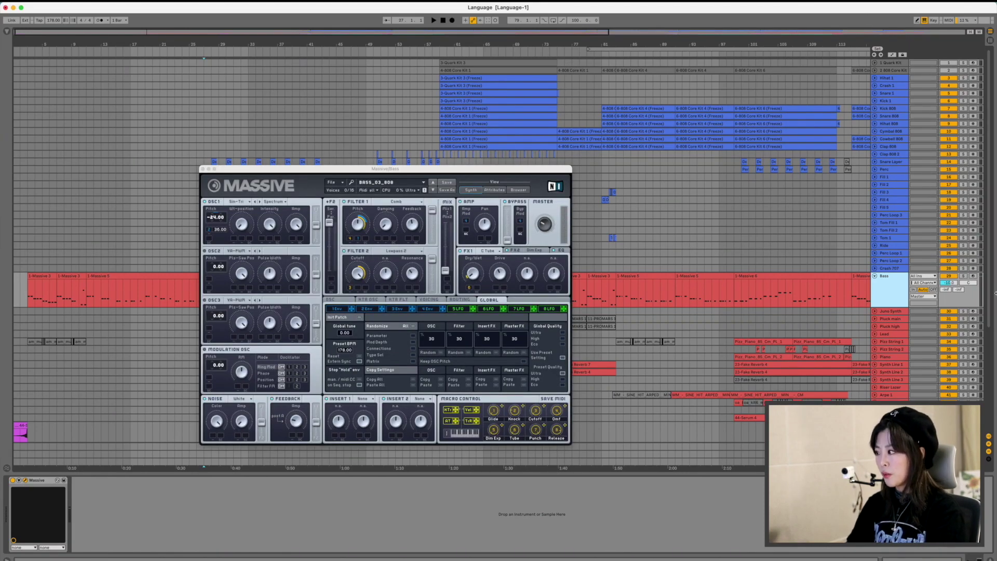
click(494, 190)
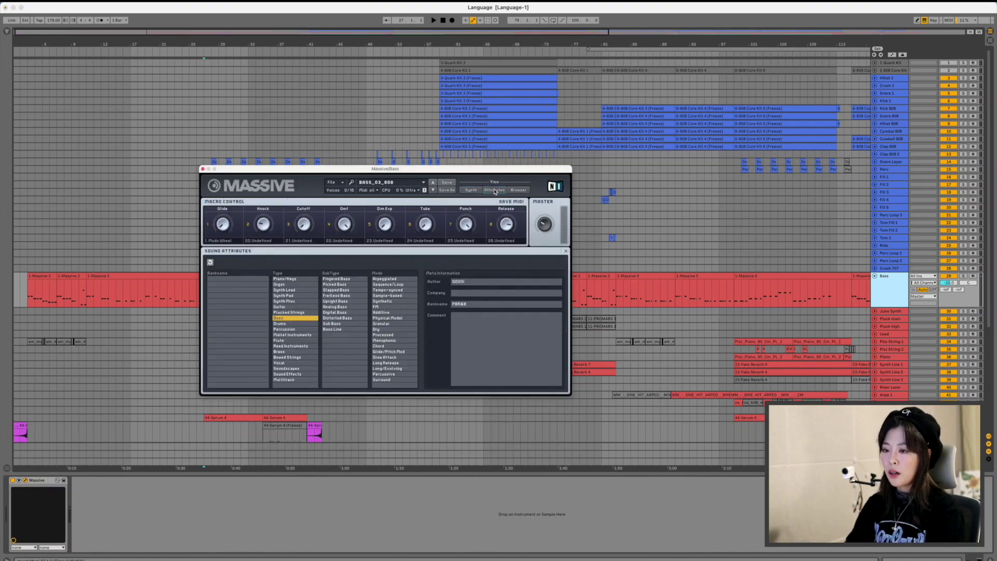
click(963, 276)
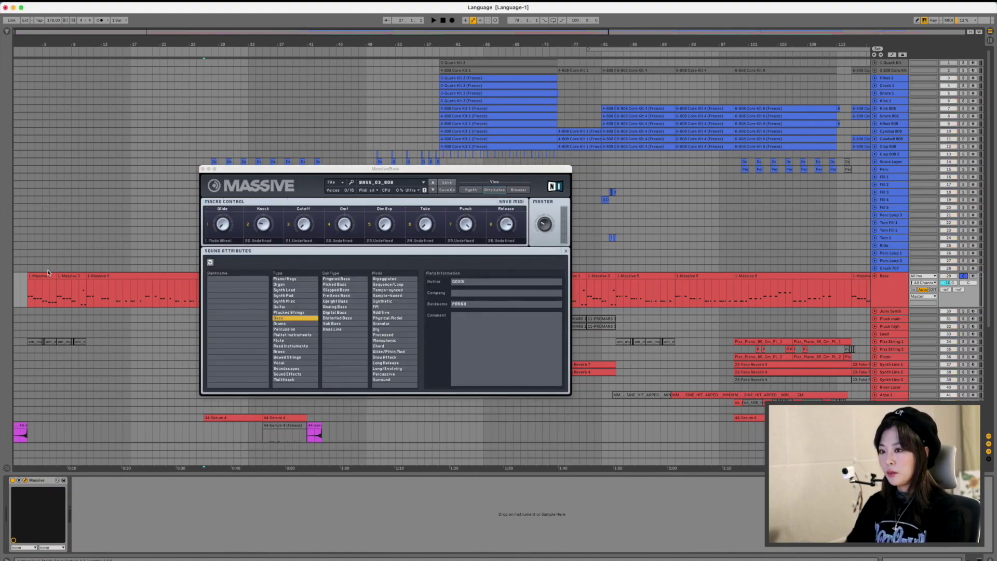
click(43, 276)
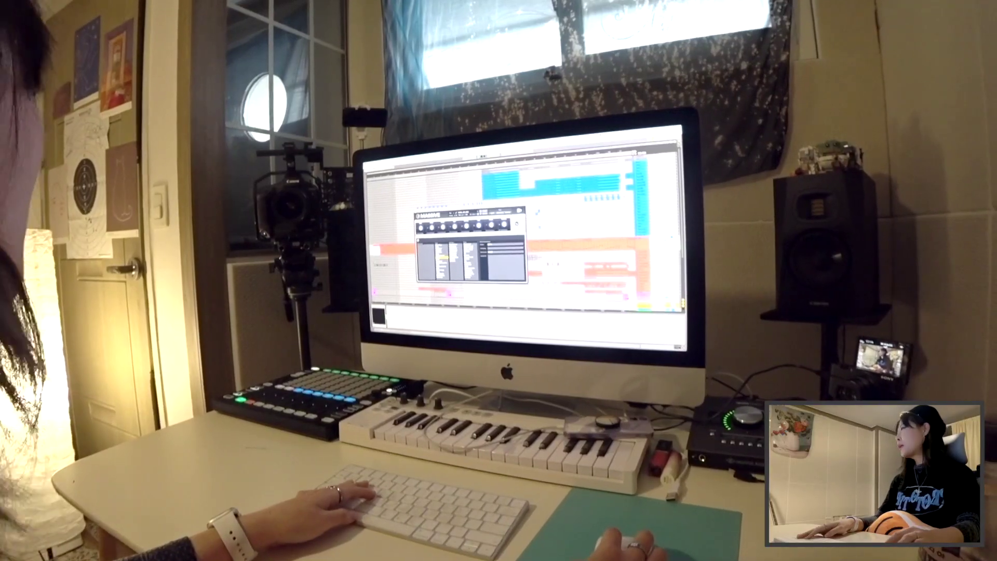
key(super+alt+p)
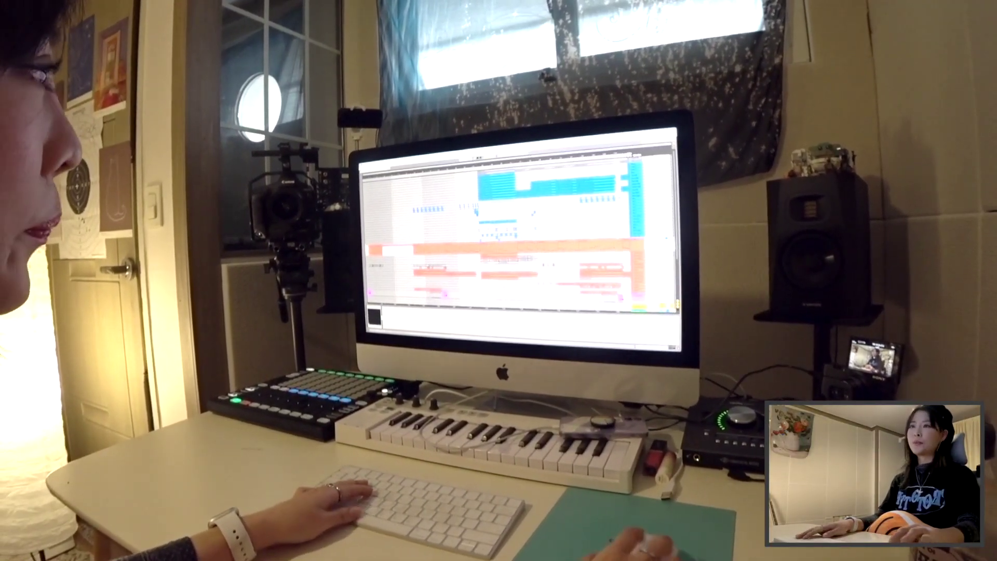
Solo the Snare Layer and Perc tracks, play them from bar 27, and add the Bass track to the solo.
scroll(503, 239, down, 3)
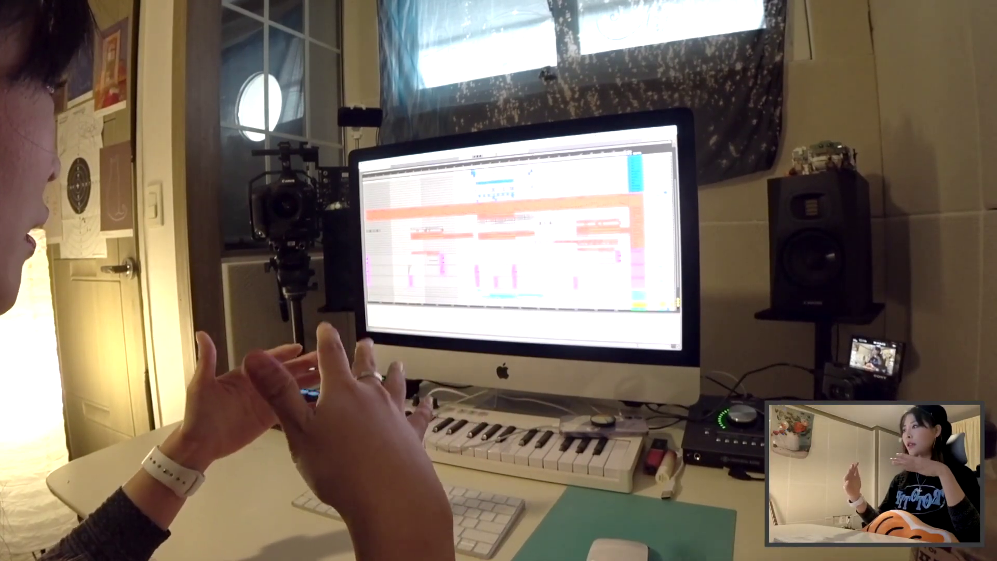
scroll(519, 234, down, 1)
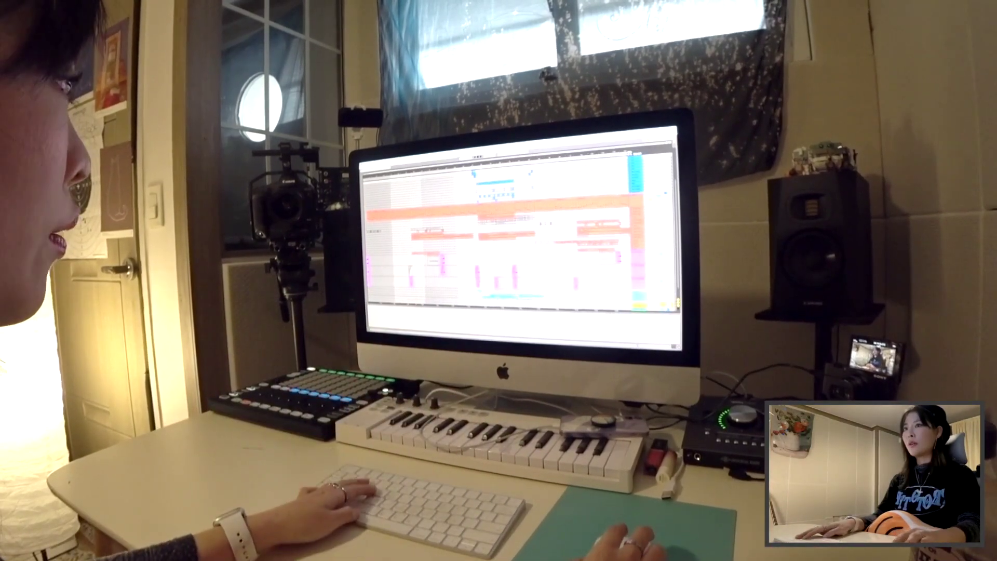
scroll(519, 239, up, 3)
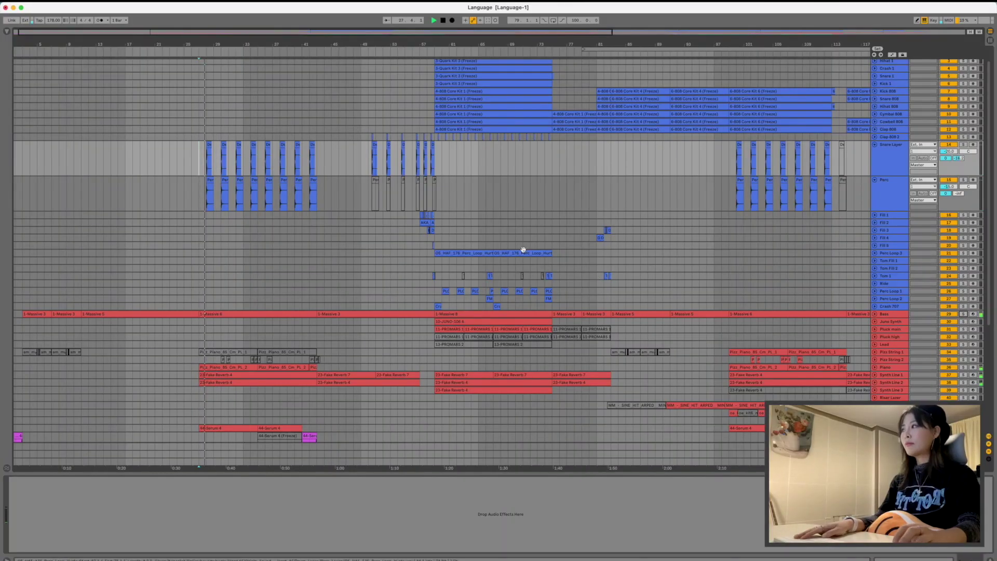
click(890, 164)
scroll(893, 171, down, 1)
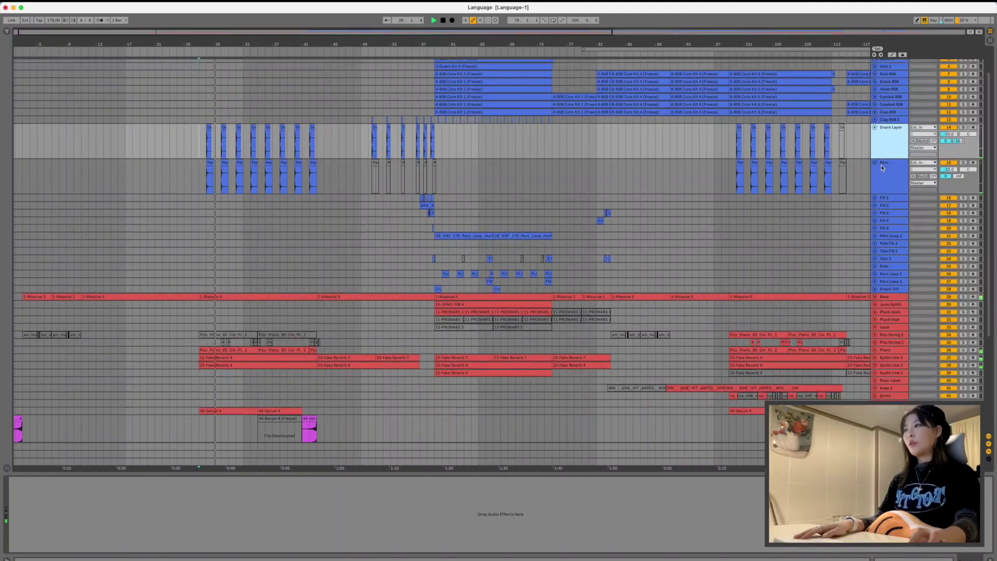
shift+click(895, 176)
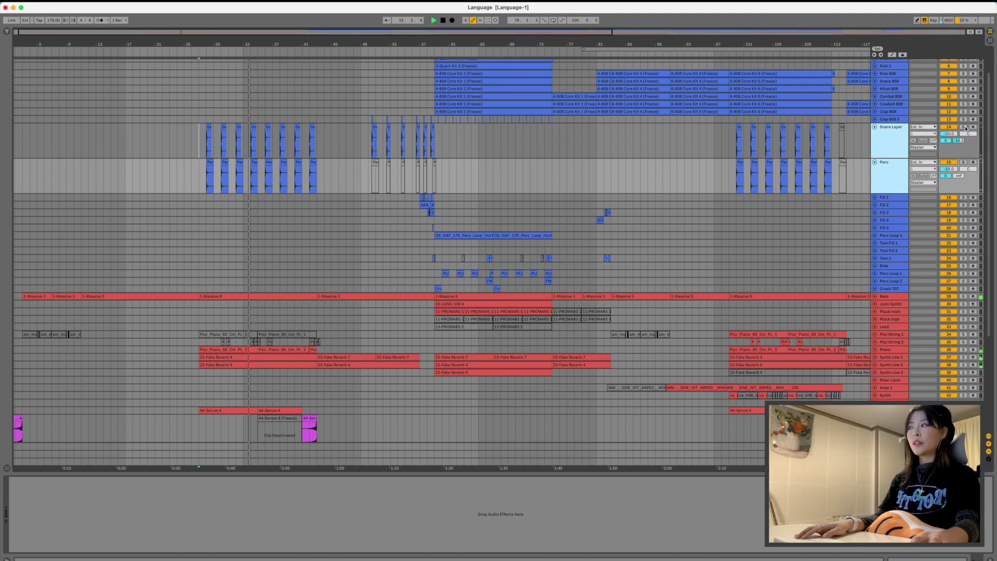
click(962, 127)
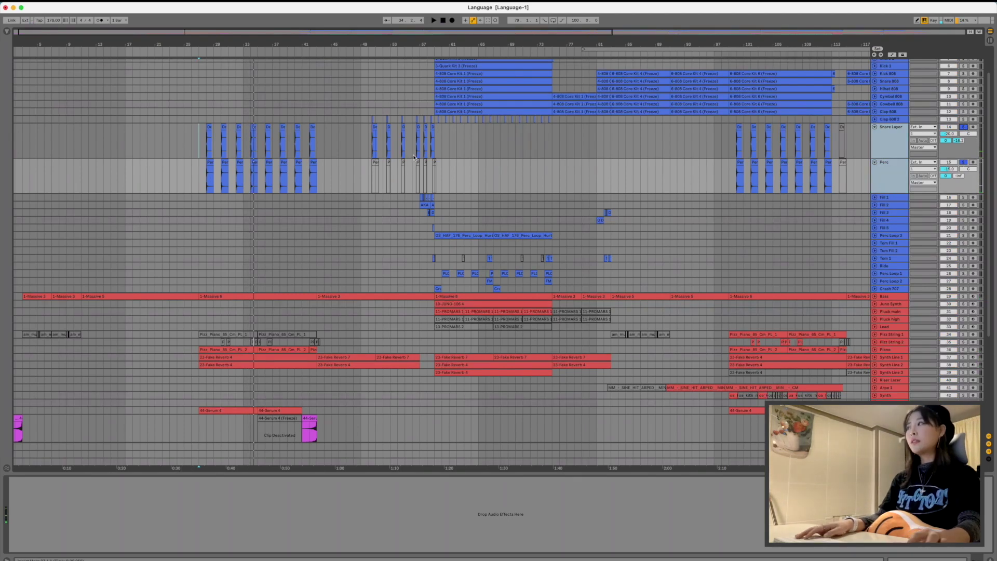
key(space)
key(space)
click(963, 296)
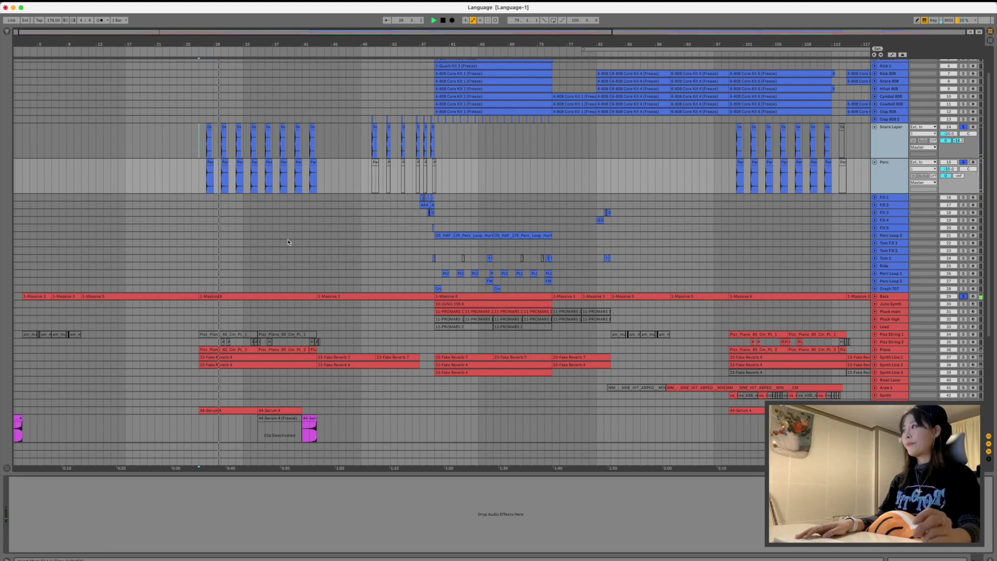
Show the sample waveform of the first Snare Layer clip at bar 28 and view the section's clips up close.
click(887, 148)
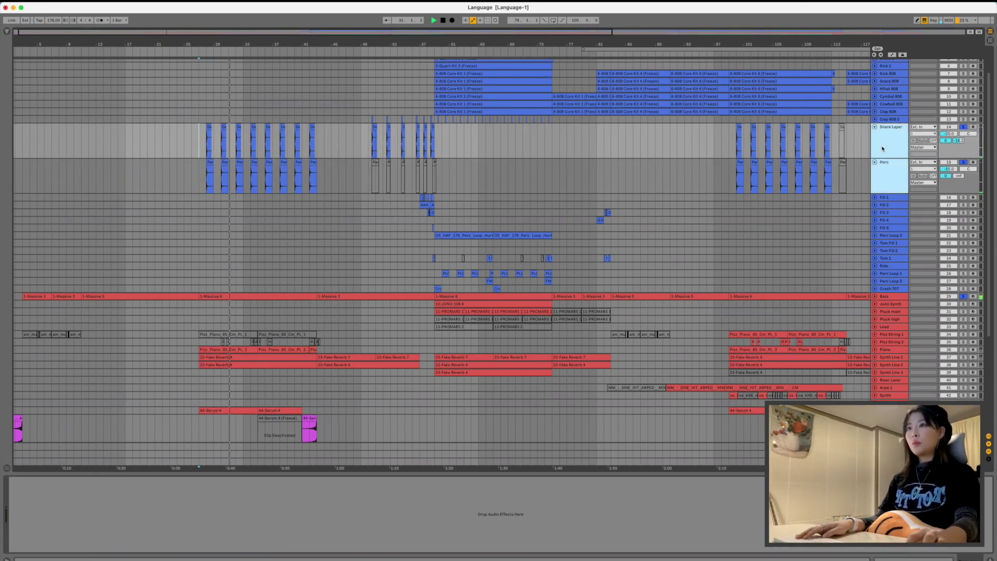
click(339, 141)
click(889, 151)
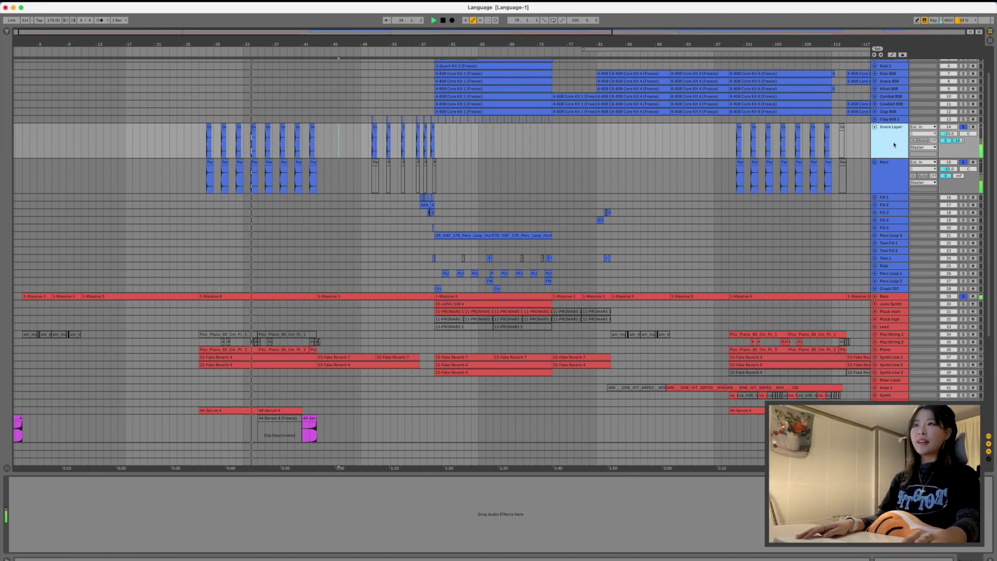
click(209, 151)
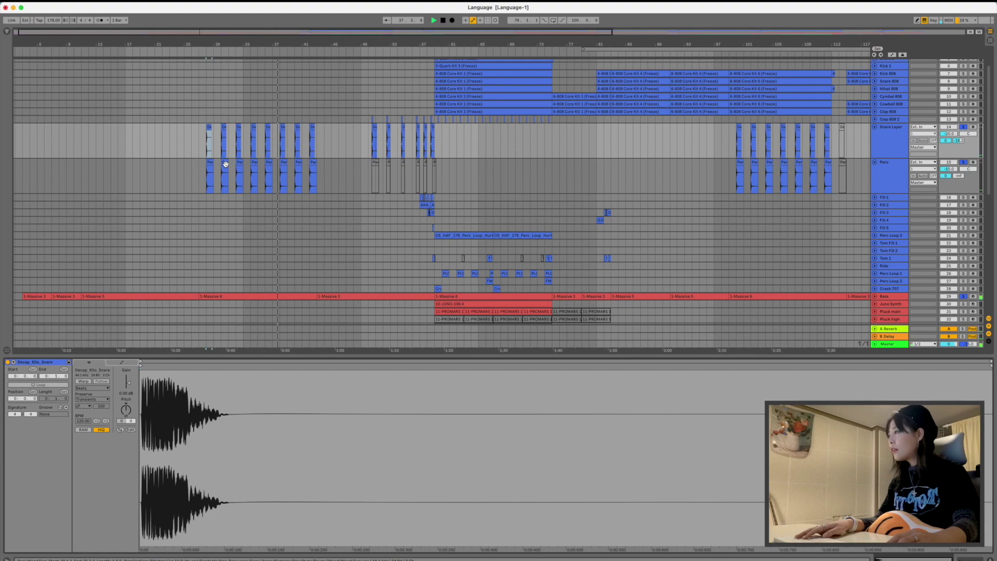
click(213, 136)
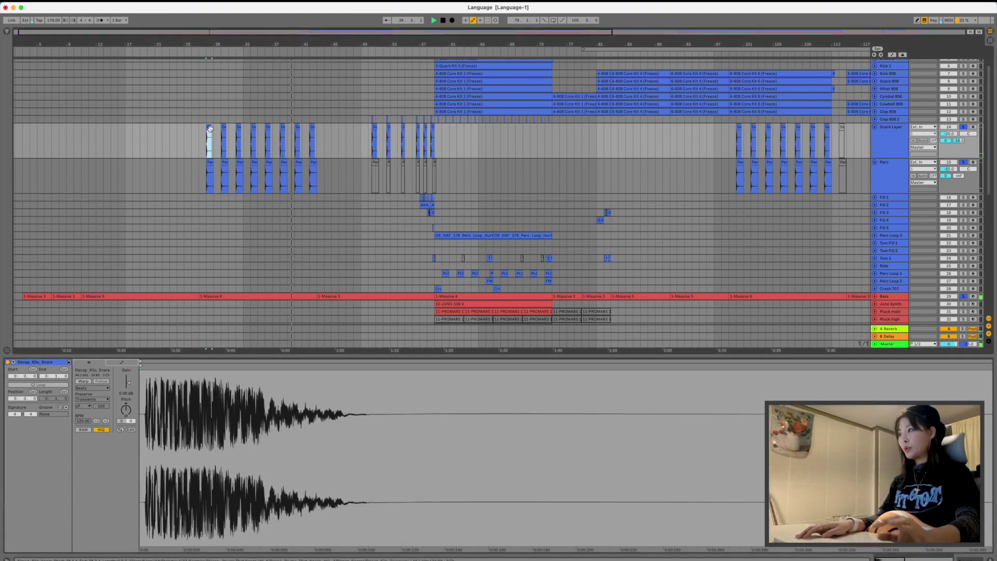
key(z)
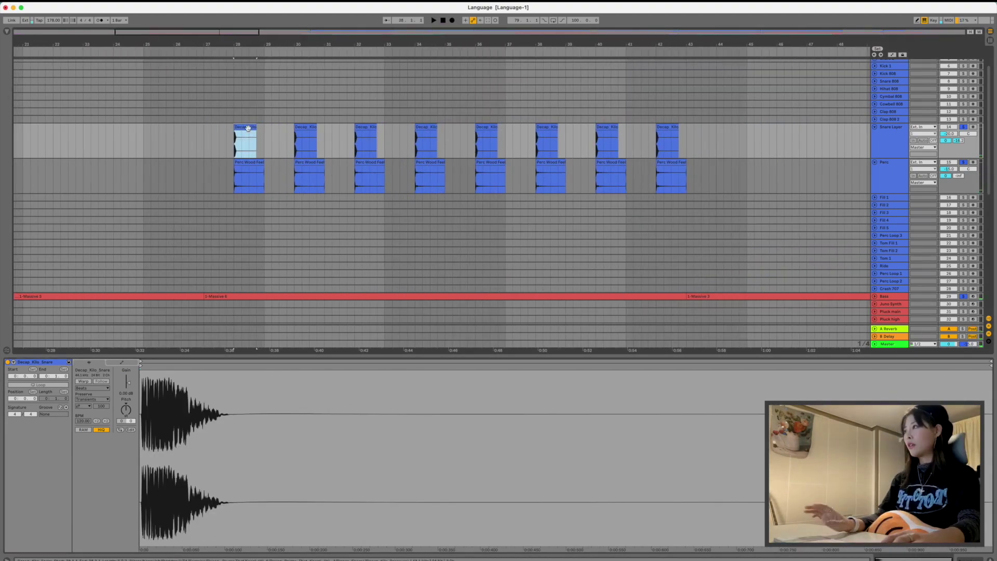
click(248, 128)
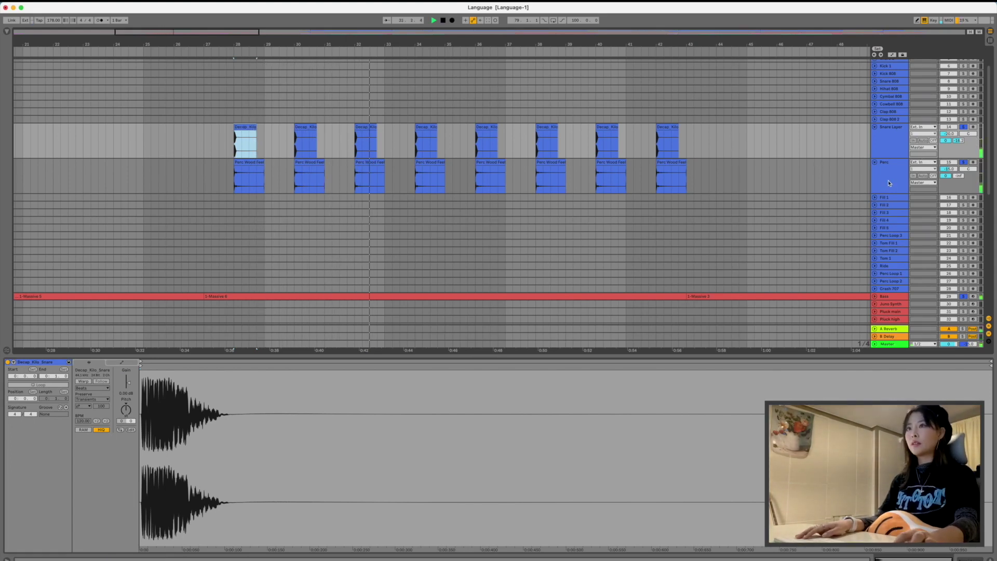
Show the first Perc clip's waveform, then solo only the Snare Layer and select its first clip.
click(248, 163)
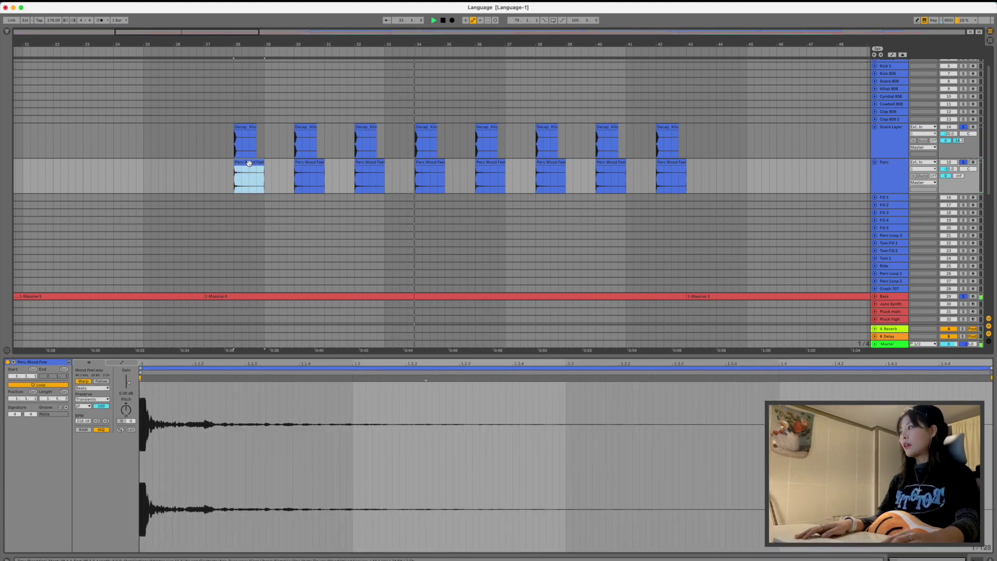
click(963, 163)
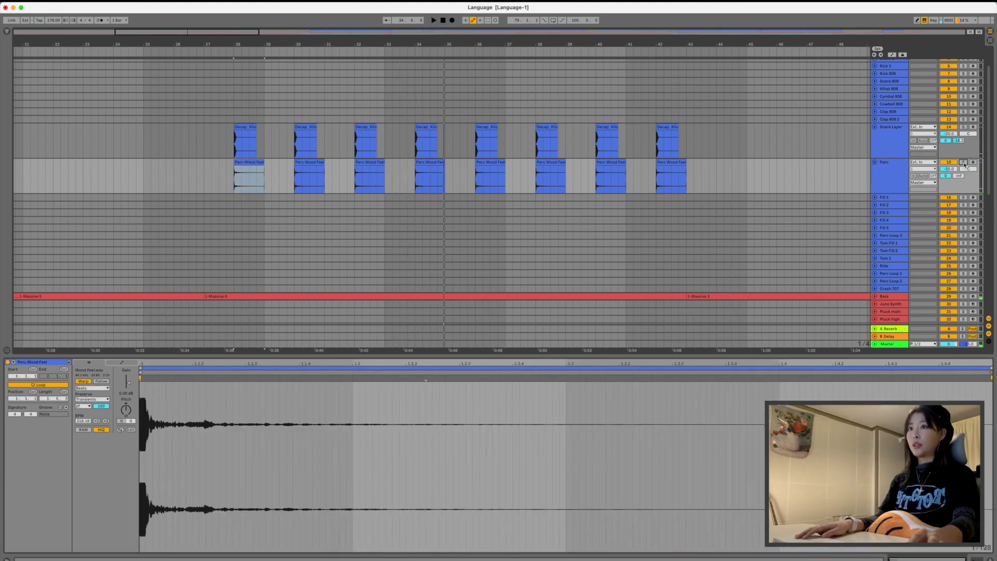
key(shift+Tab)
click(255, 135)
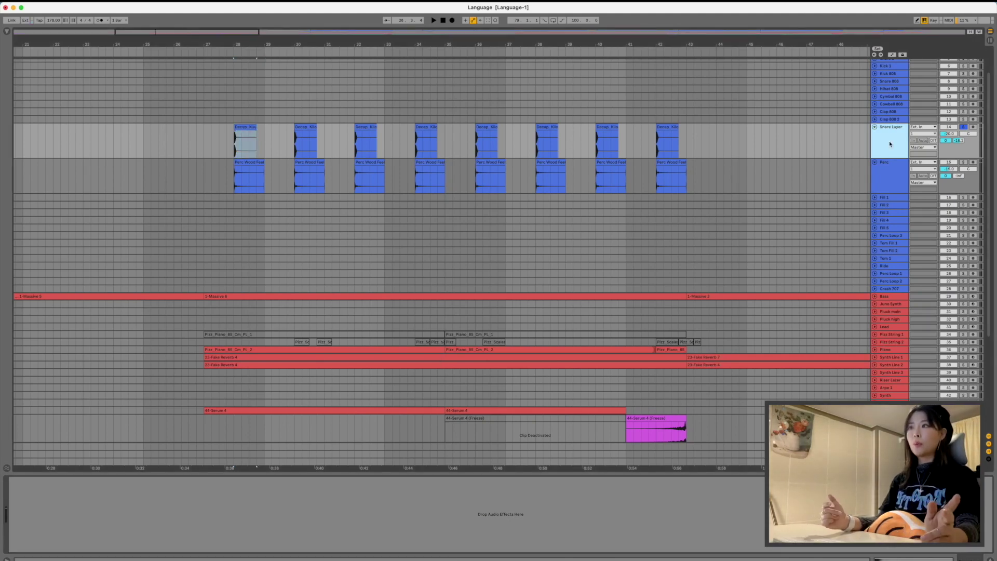
Play the soloed Snare Layer from its first clip at bar 28, stop playback, and reselect that clip.
click(641, 173)
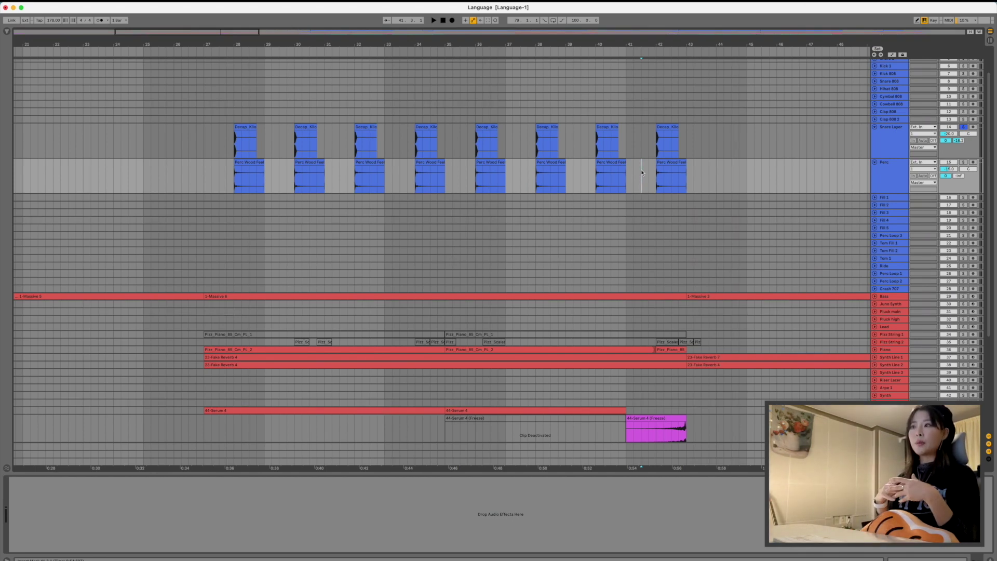
click(897, 136)
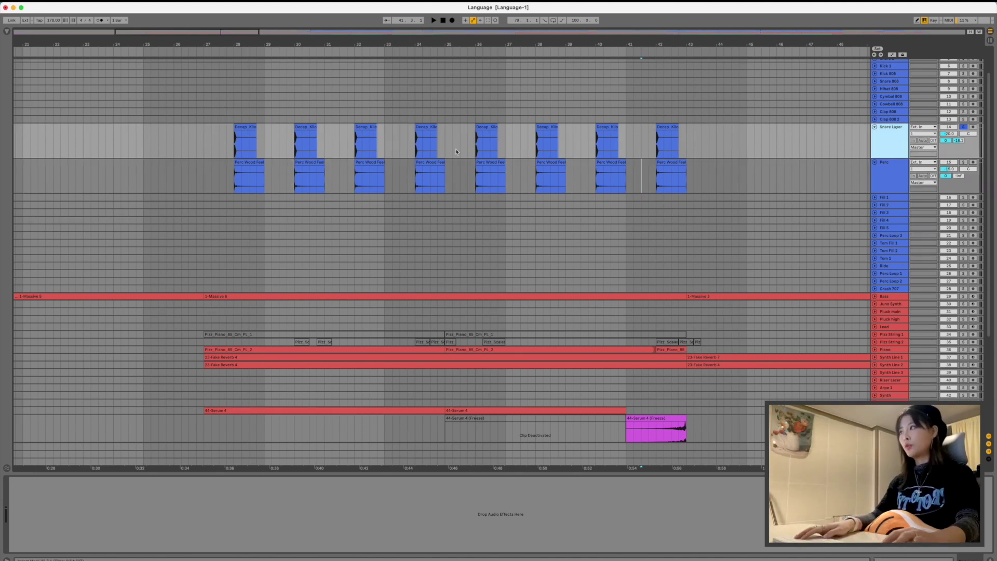
click(243, 129)
key(space)
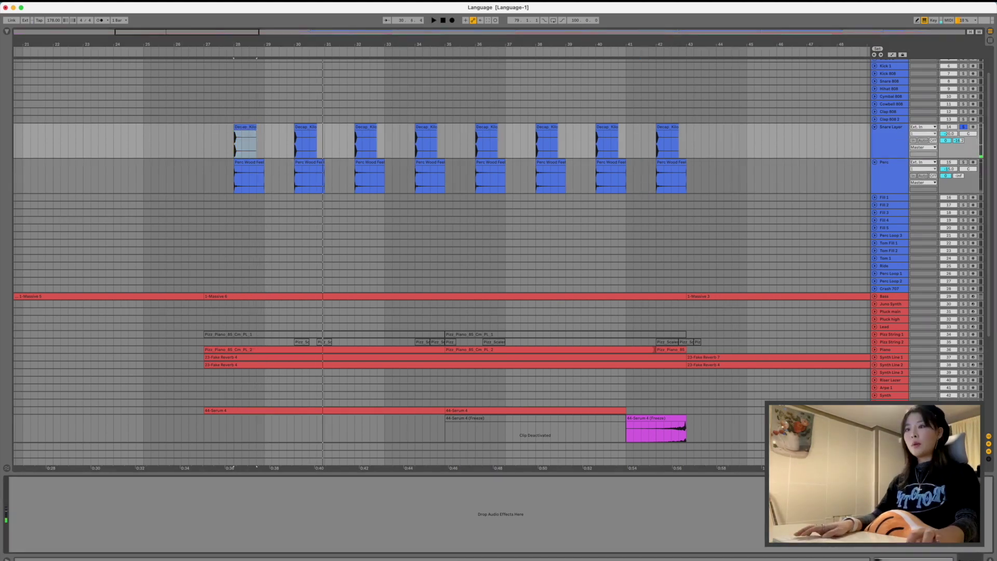
click(394, 453)
click(894, 146)
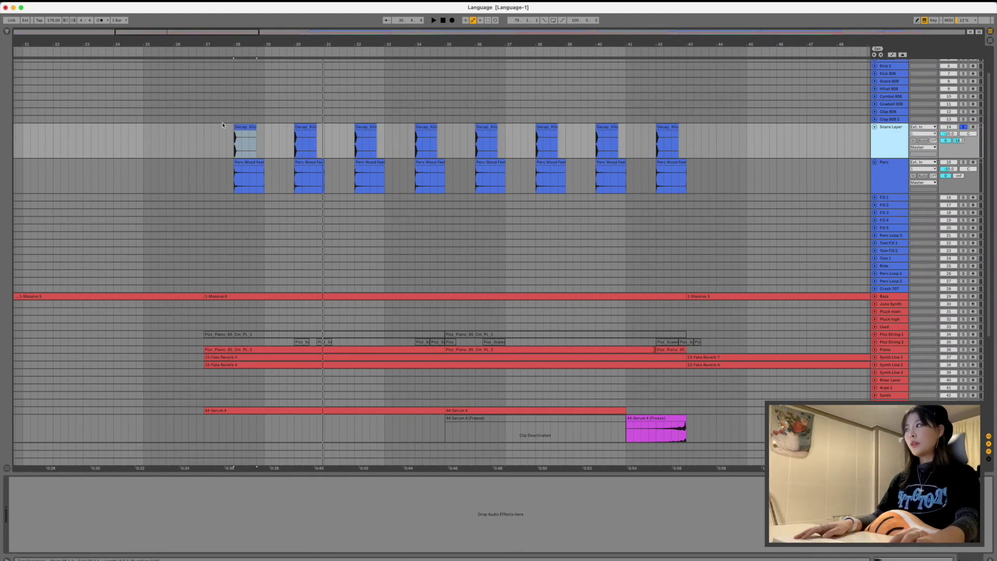
click(243, 126)
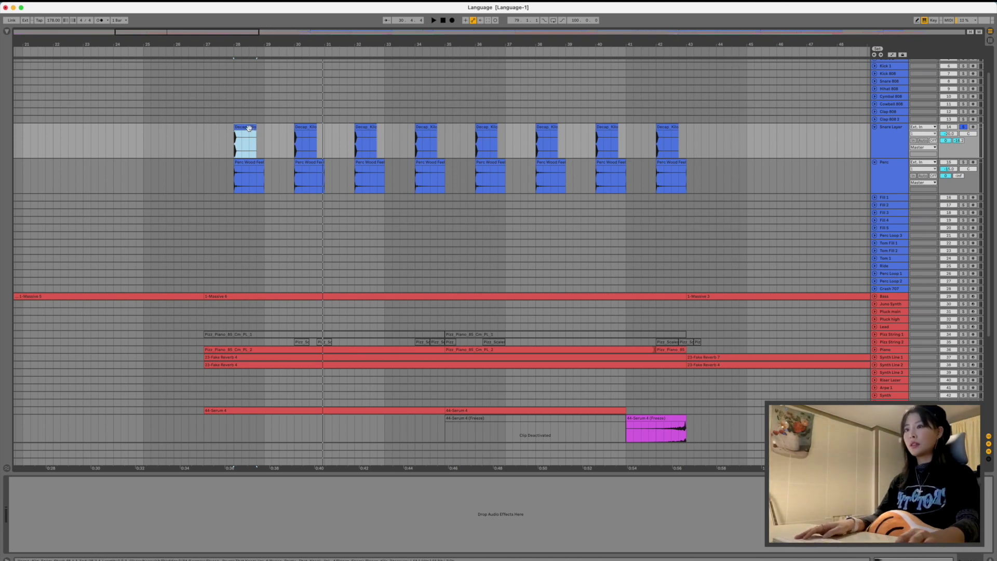
Show the return tracks' Reverb and Delay devices, and resume playing the soloed Snare Layer.
click(889, 446)
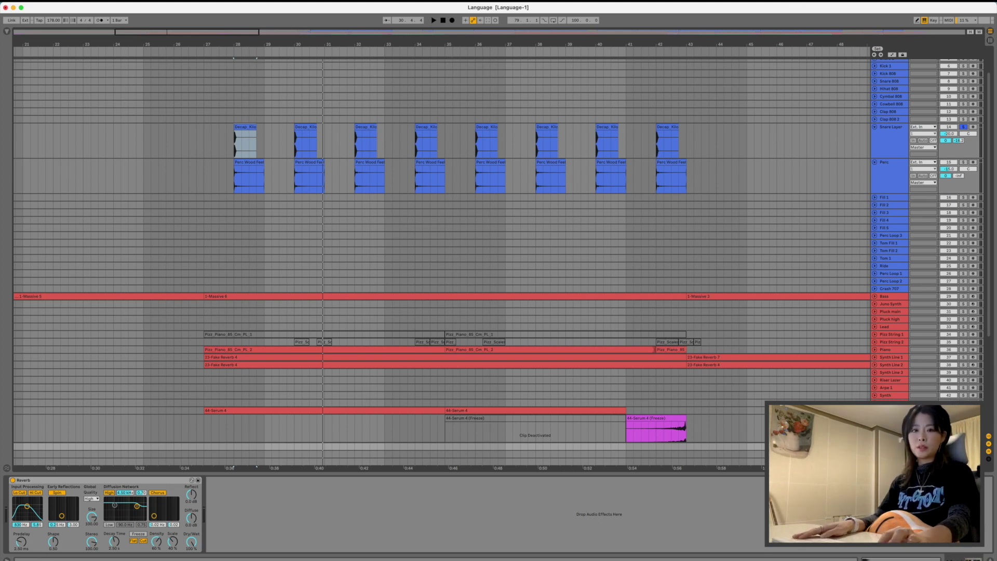
key(Down)
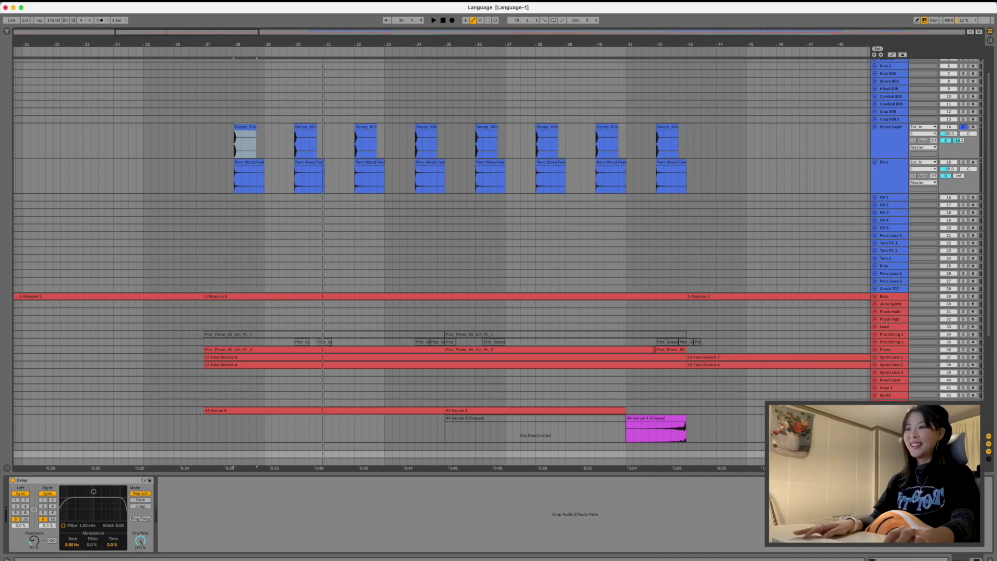
click(891, 150)
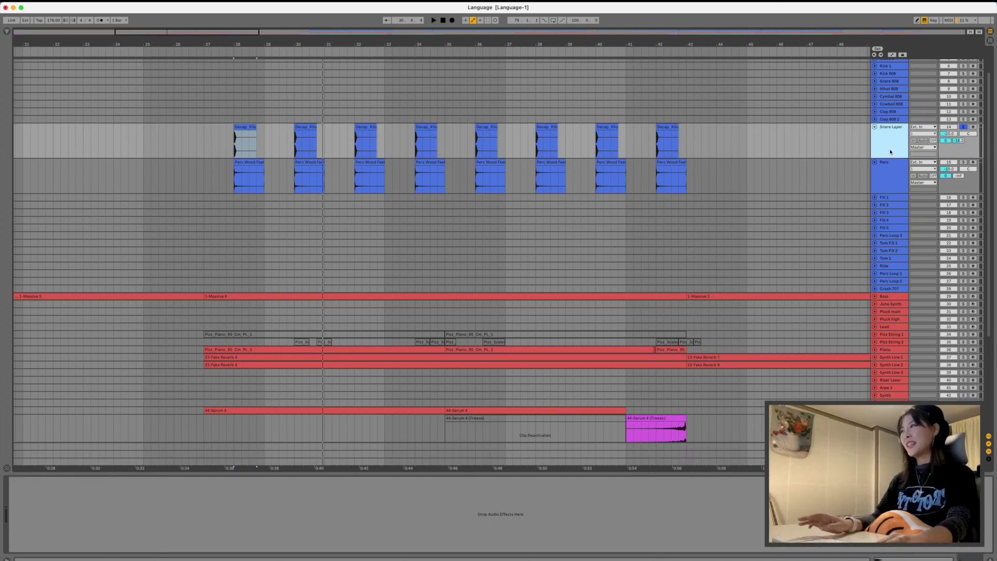
key(space)
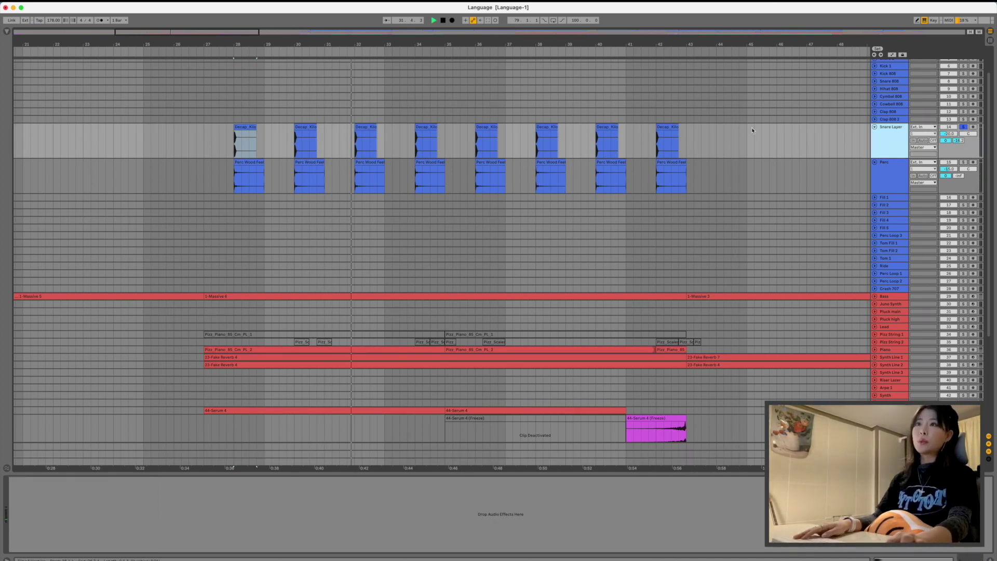
Finish auditioning the Snare Layer, then solo the Perc track, play it and stop playback.
key(space)
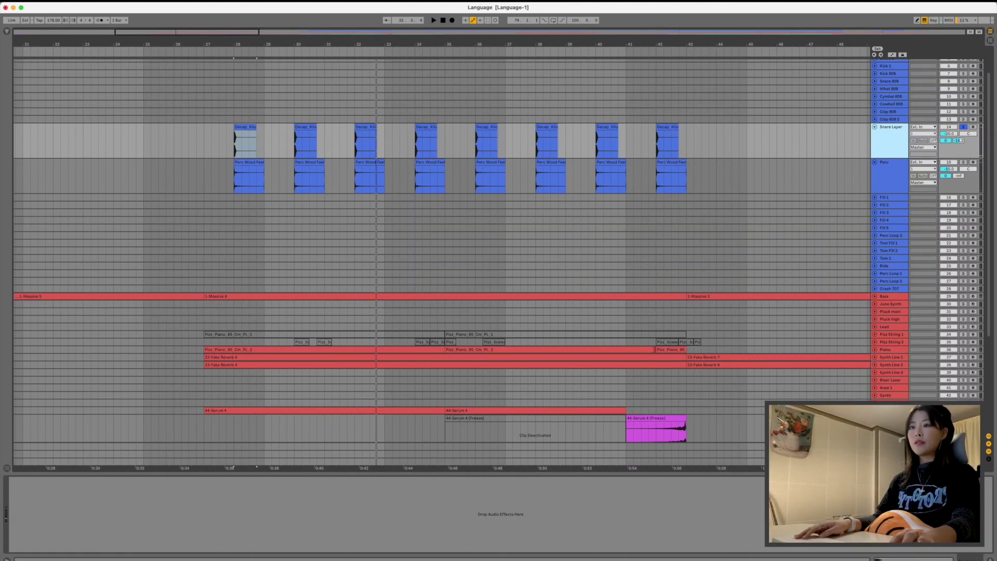
key(space)
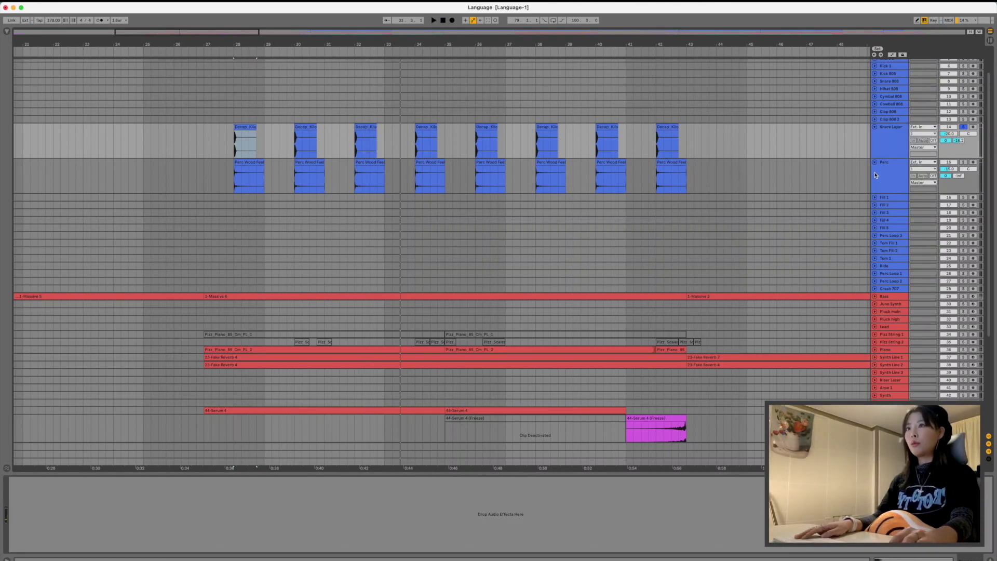
click(963, 163)
key(space)
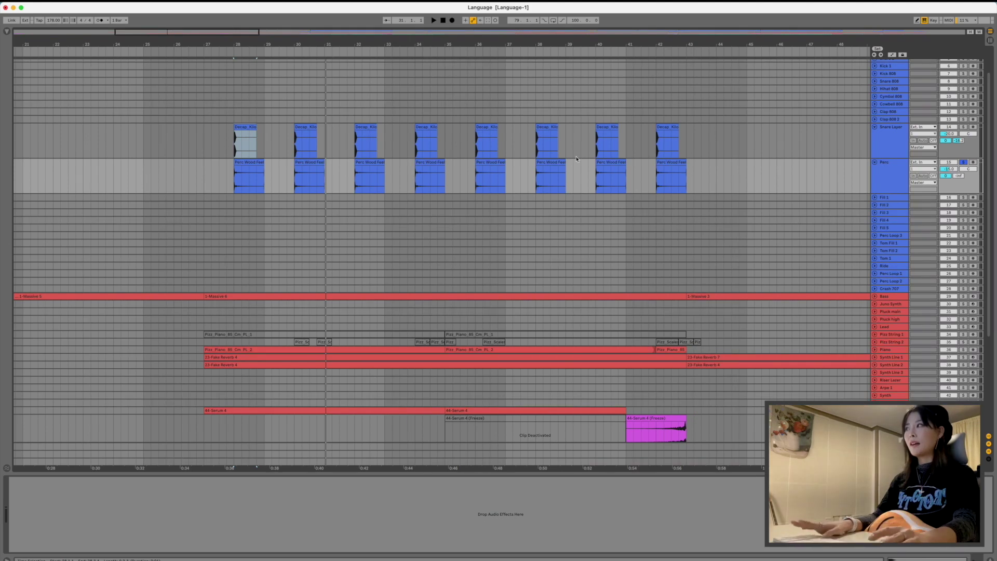
key(space)
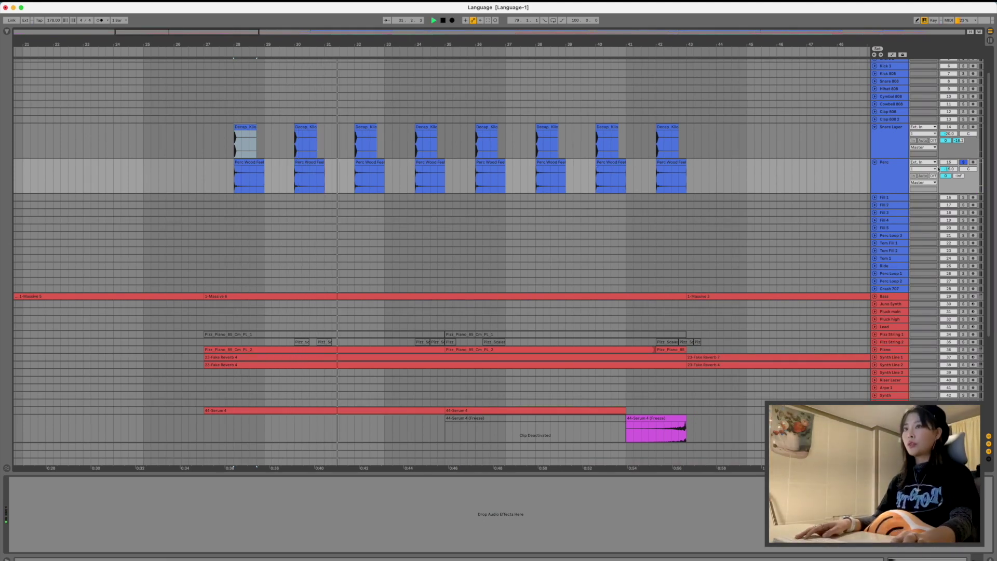
key(space)
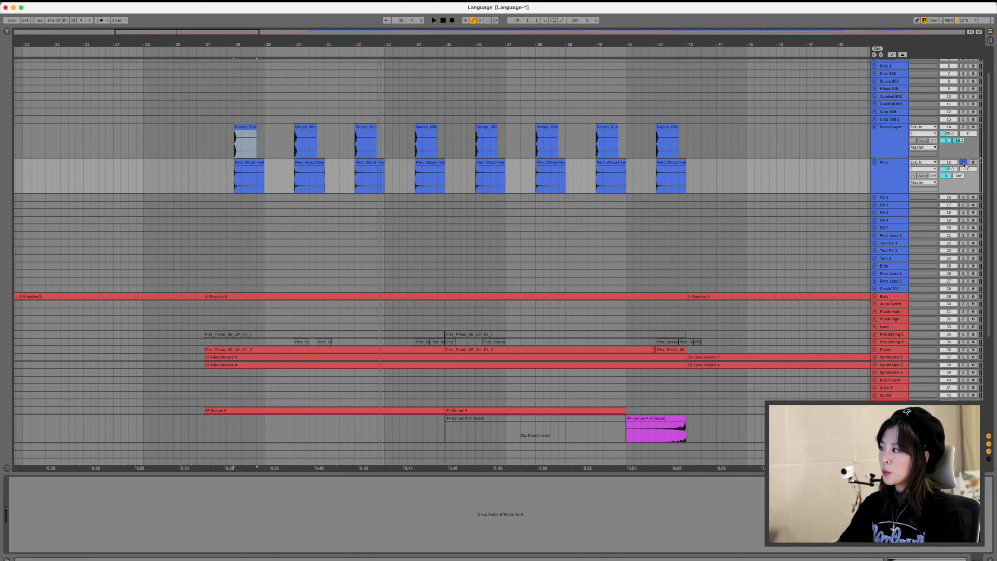
Unsolo the Perc track and collapse the Snare Layer and Perc tracks.
click(964, 163)
click(874, 126)
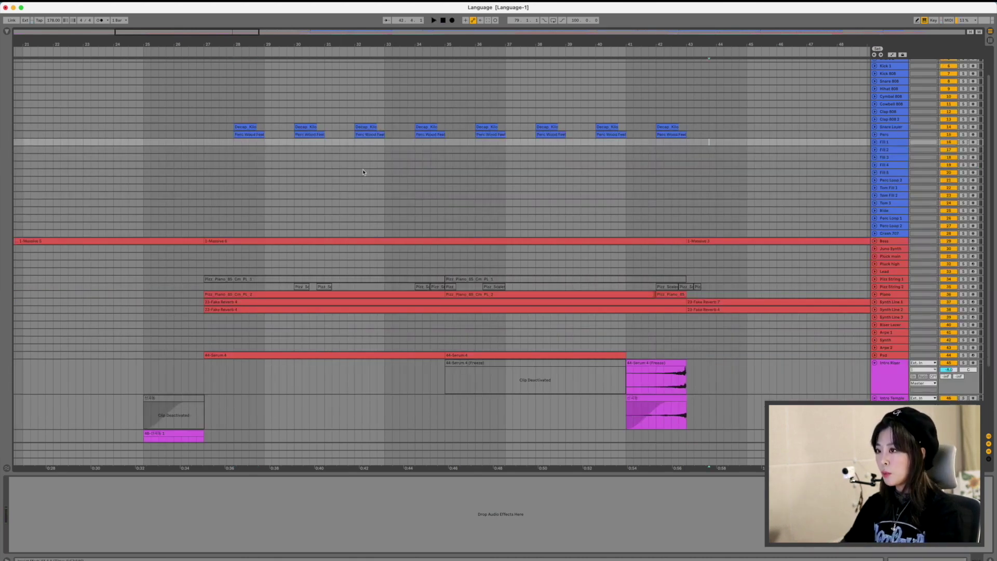
click(363, 172)
click(211, 158)
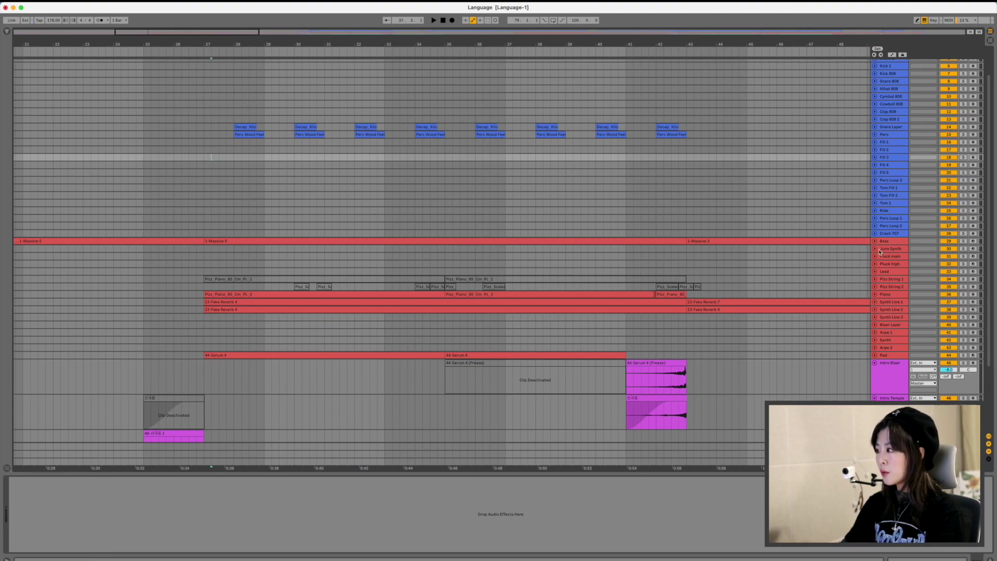
Expand the Synth Line 1 and Synth Line 2 tracks together to show their note patterns.
scroll(876, 243, down, 1)
click(890, 289)
shift+click(889, 300)
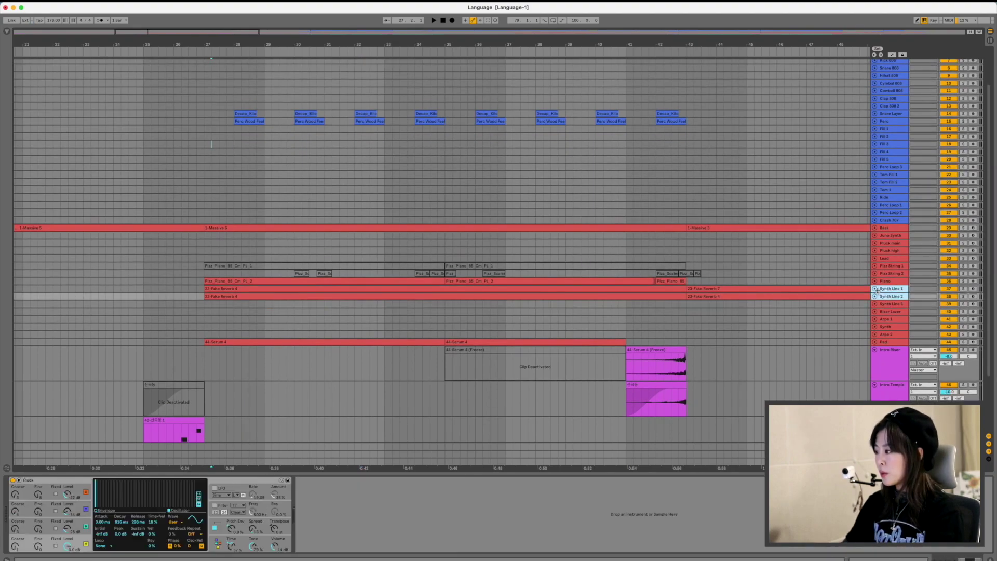
key(Right)
scroll(812, 288, down, 4)
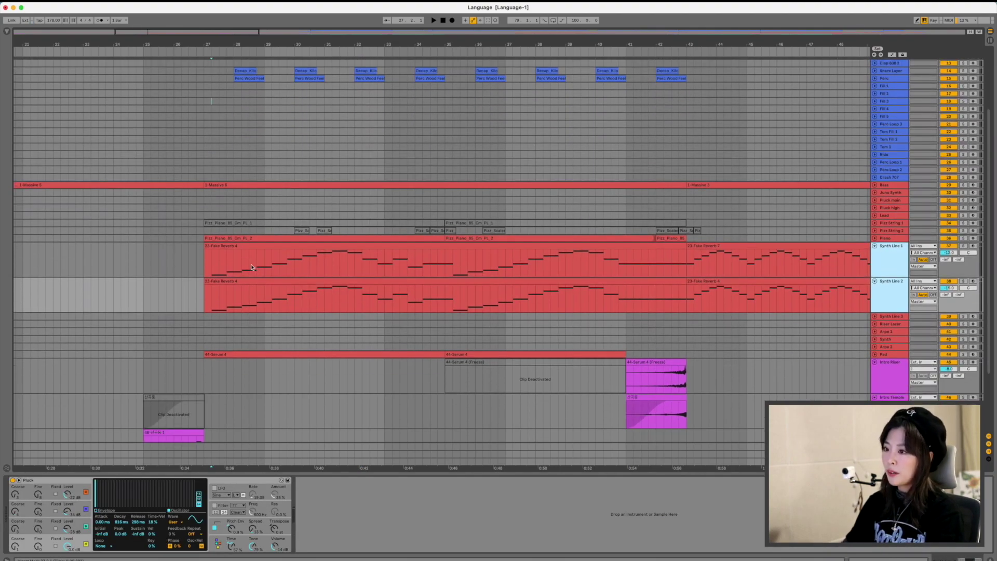
Expand and solo the Piano track, and play it from its first clip at bar 27.
click(875, 238)
click(963, 239)
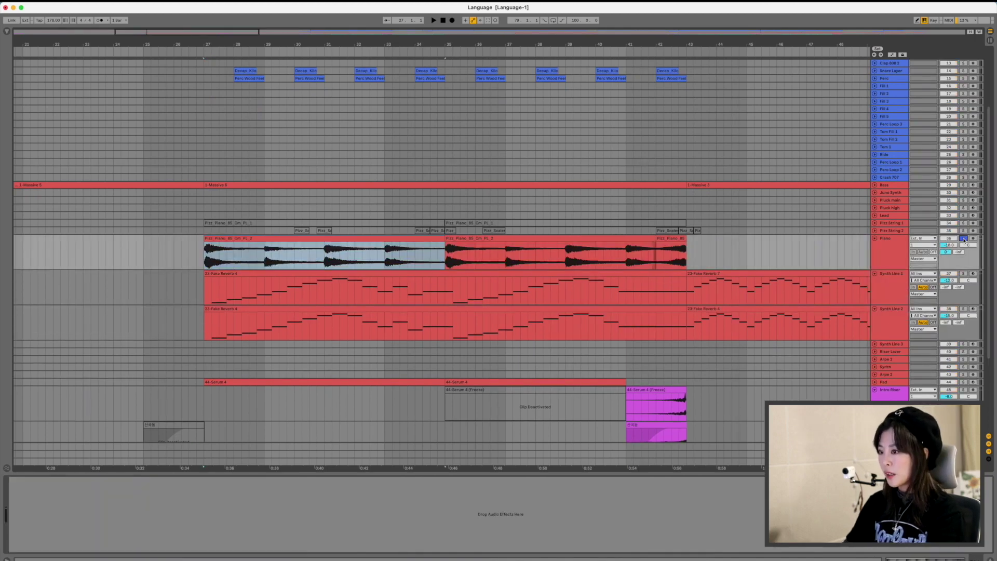
key(space)
scroll(563, 290, up, 1)
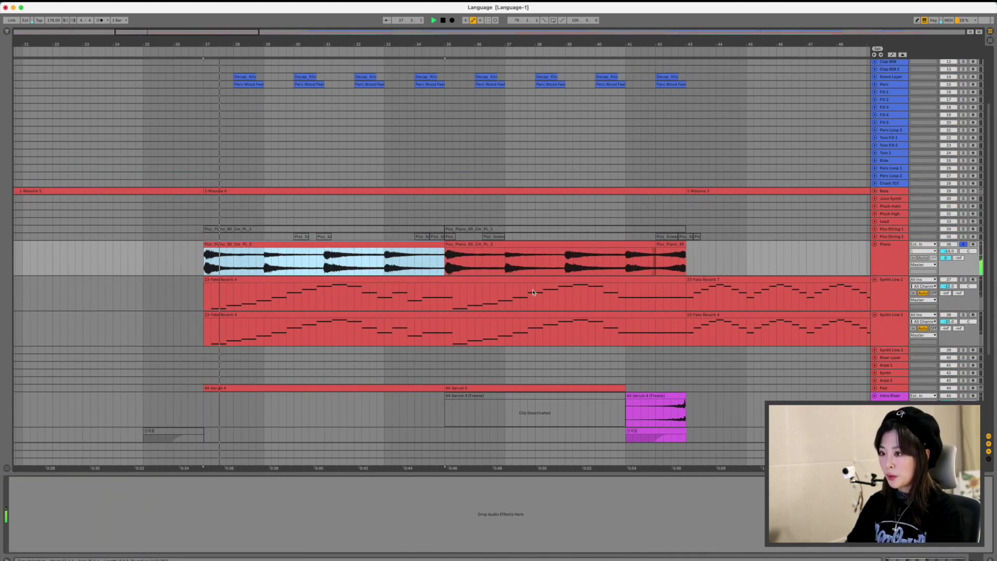
scroll(564, 290, down, 2)
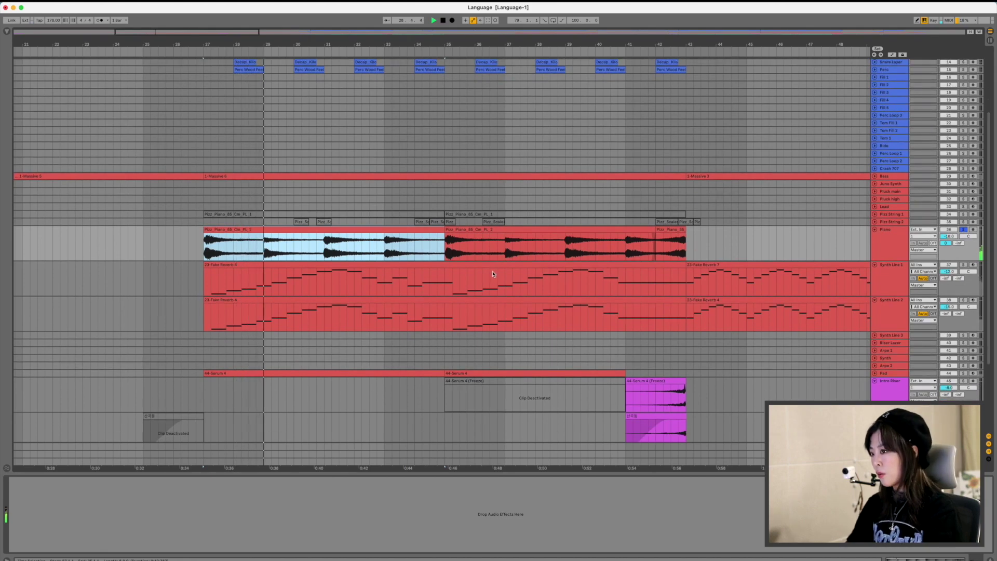
Show the sample waveform of the first Piano clip and replay the soloed clip from bar 27.
double_click(412, 229)
key(space)
key(space)
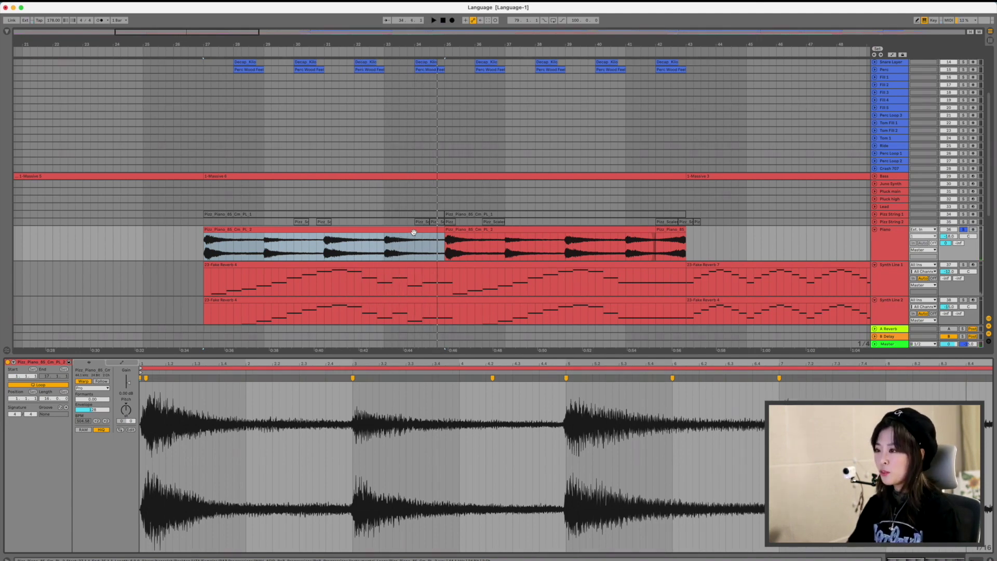
click(414, 232)
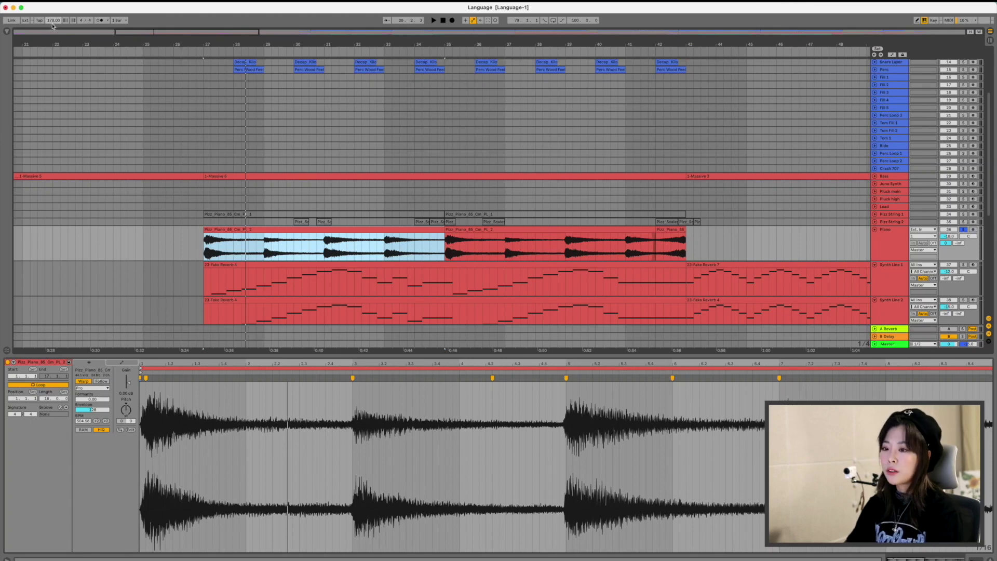
scroll(261, 293, down, 1)
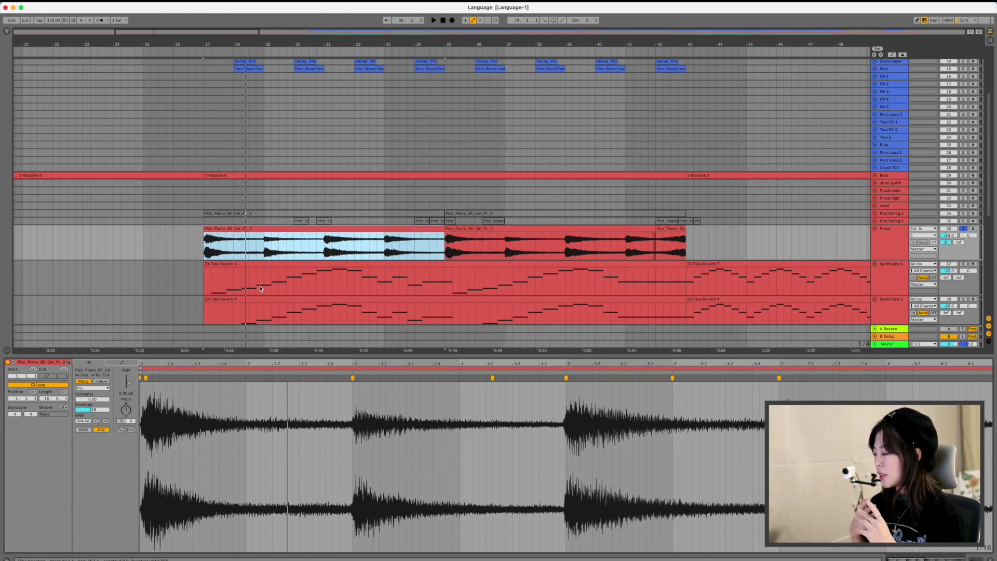
key(space)
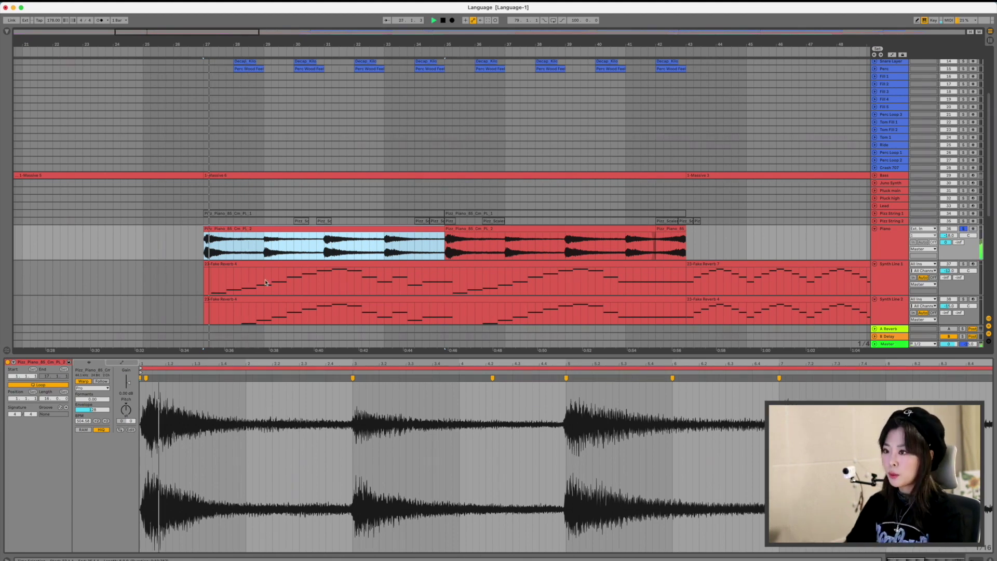
Toggle the A Reverb return while the soloed Piano plays, then unsolo the Piano and hide the clip's waveform.
click(962, 230)
click(889, 329)
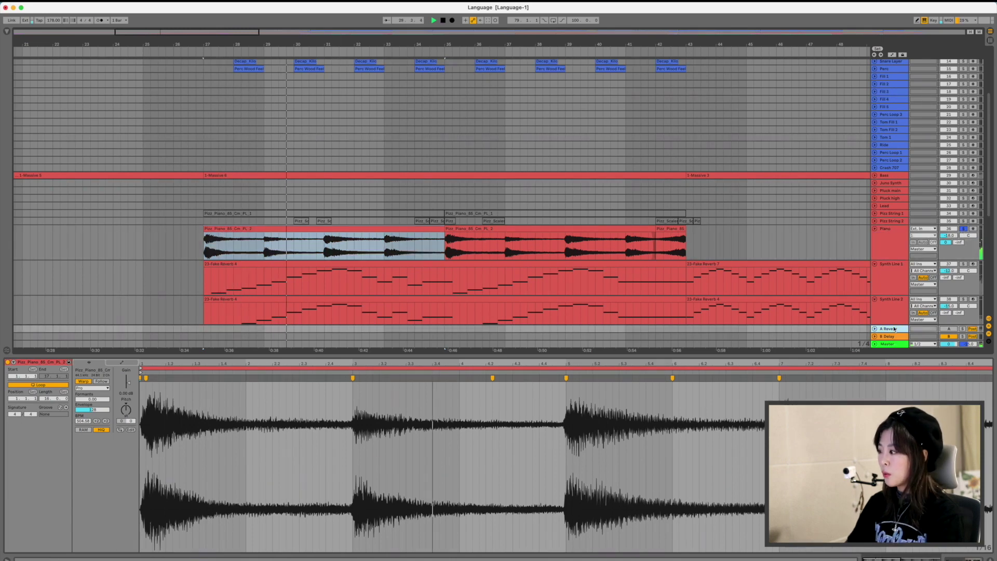
click(948, 329)
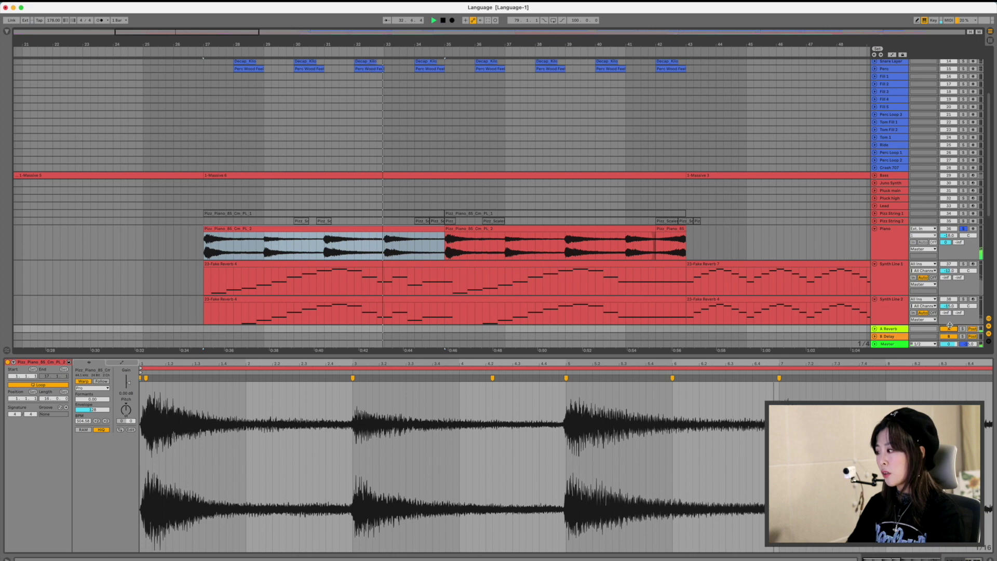
click(889, 243)
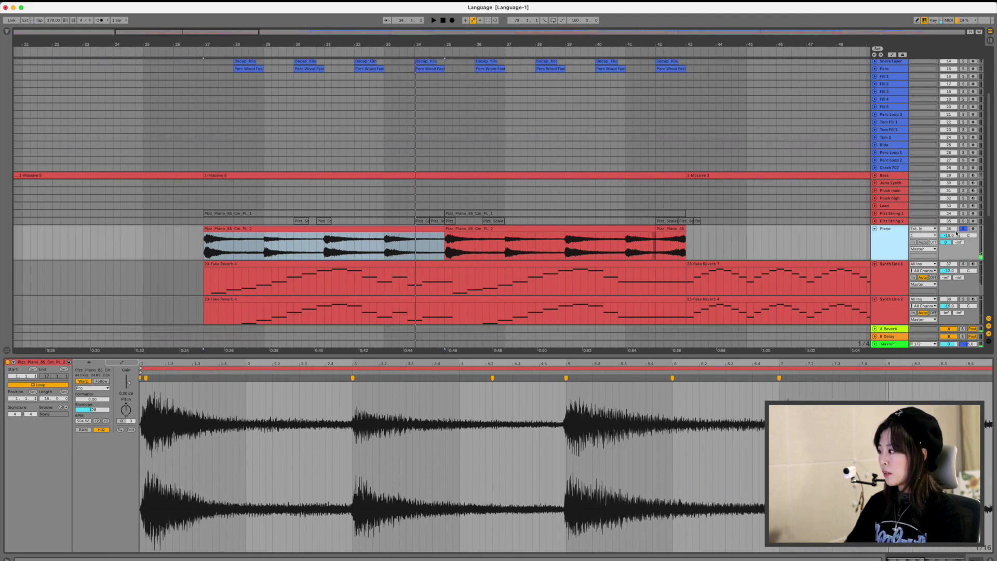
click(962, 228)
click(989, 559)
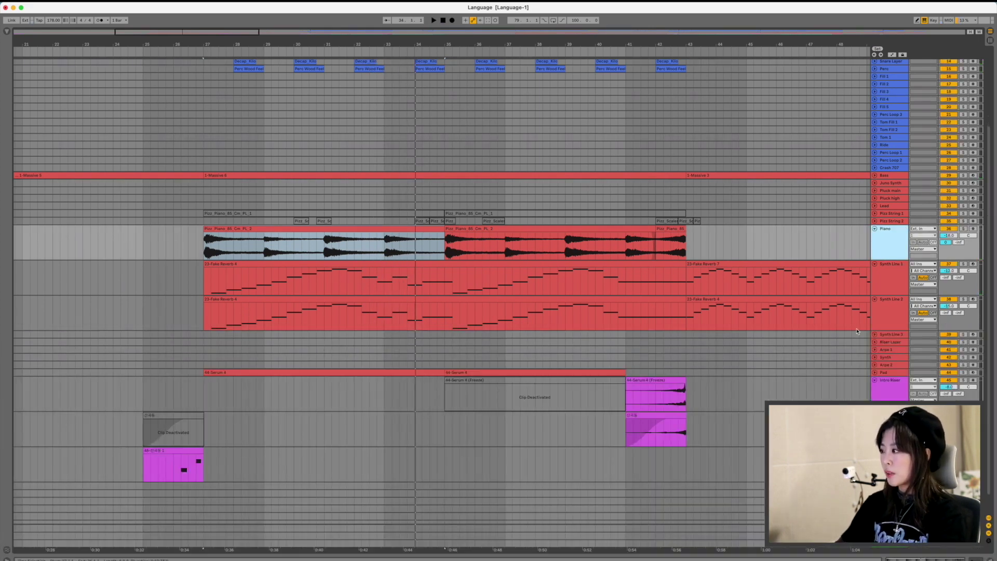
Play from bar 27, solo Synth Line 1 and Synth Line 2 together, and show Synth Line 1's devices.
key(space)
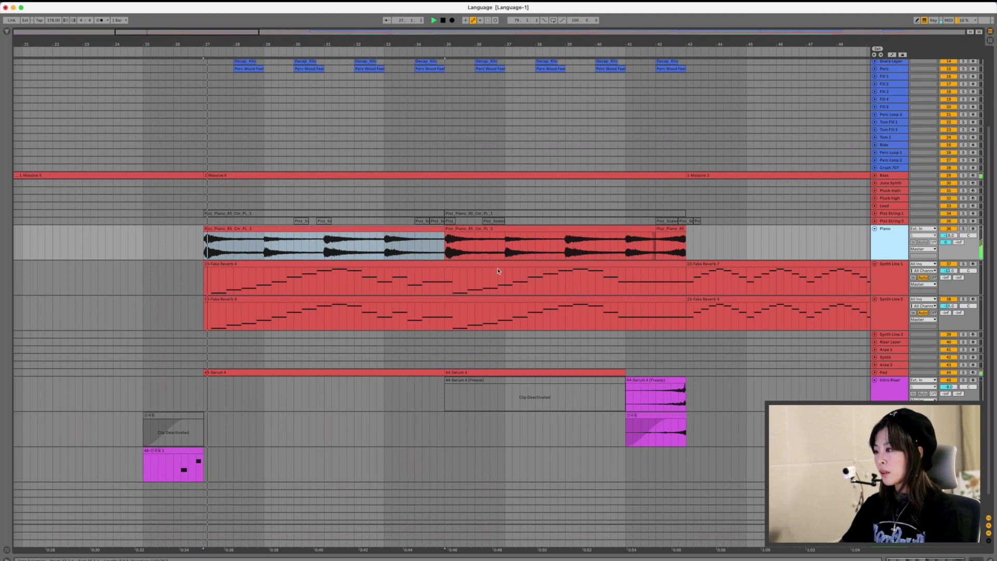
click(889, 280)
shift+click(889, 314)
click(963, 263)
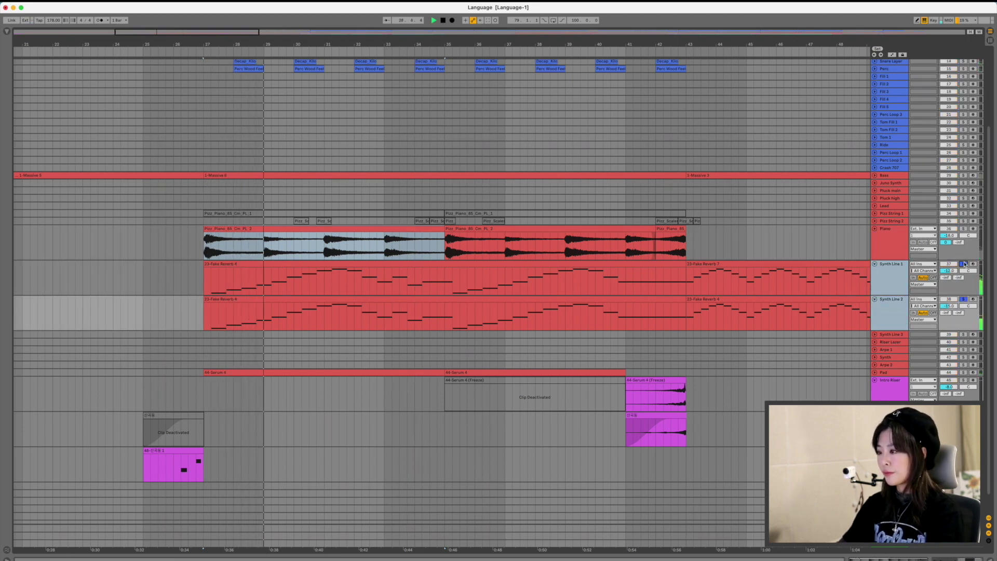
double_click(893, 277)
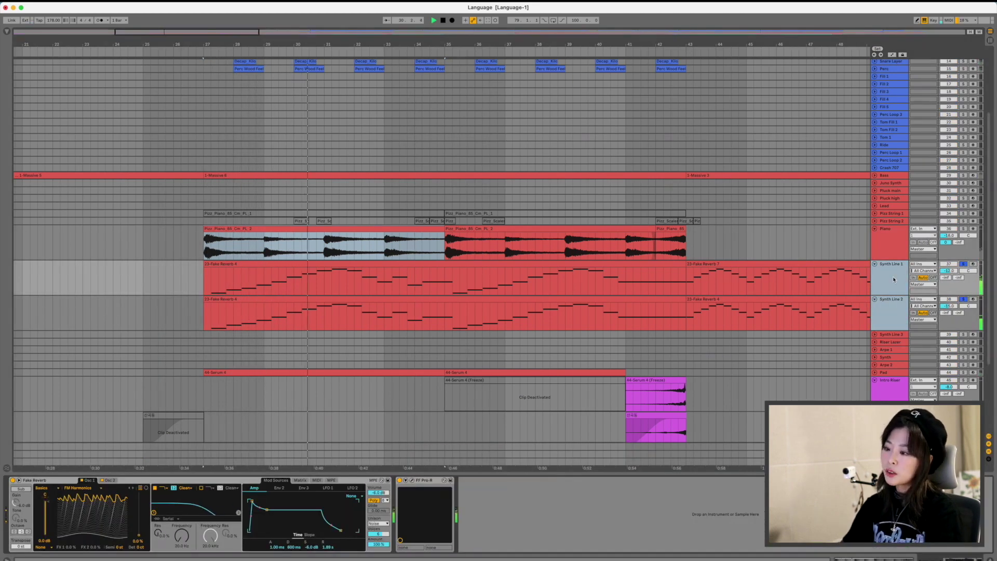
scroll(705, 318, down, 1)
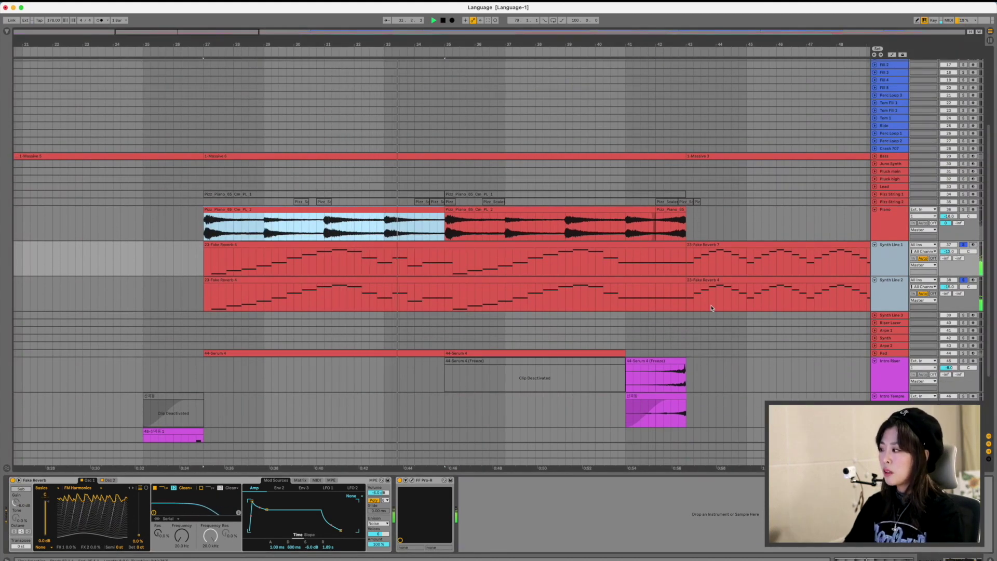
Stop playback and show the MIDI notes of Synth Line 1's clip at bar 27.
click(835, 223)
key(space)
click(876, 256)
scroll(799, 272, up, 1)
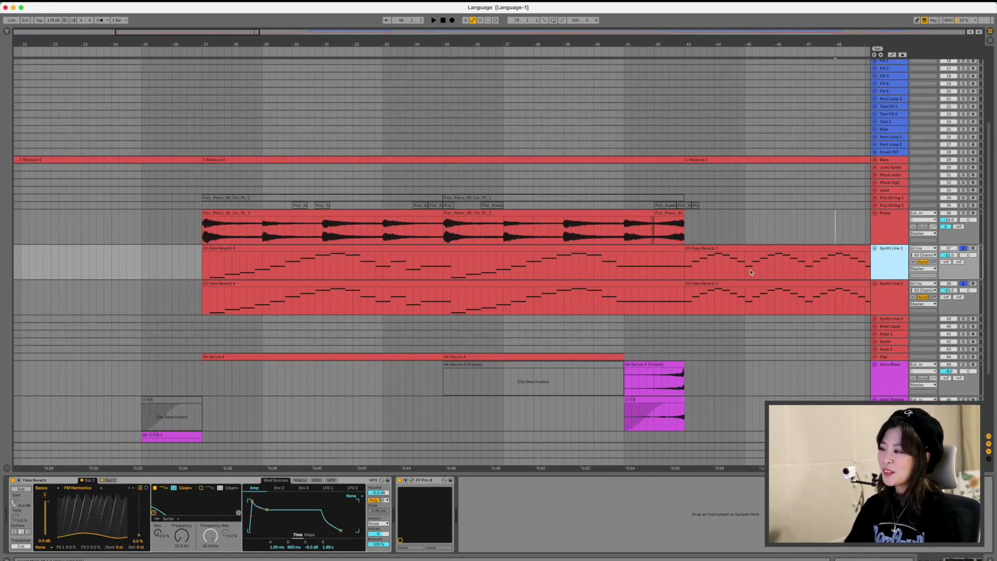
click(679, 265)
scroll(623, 224, down, 1)
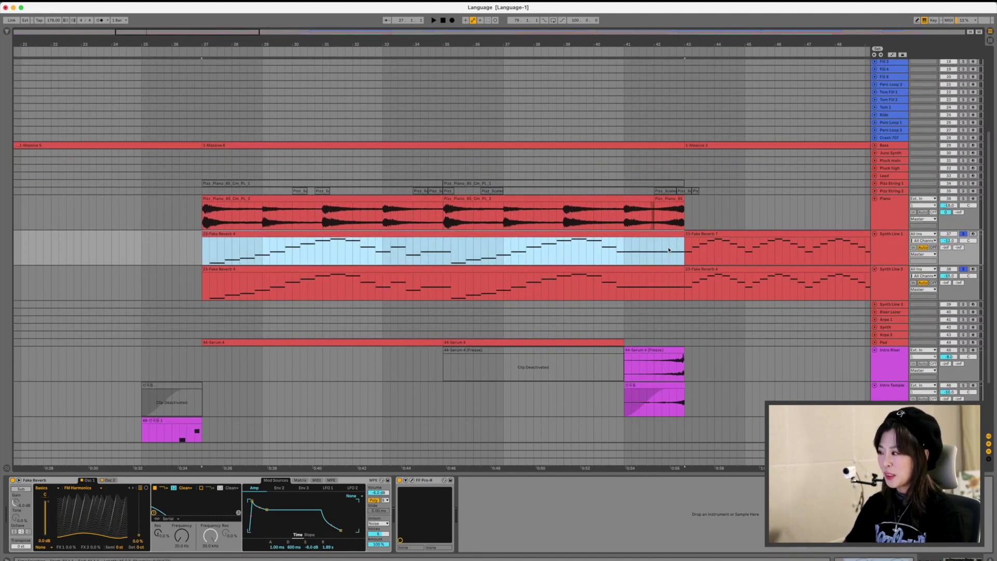
key(shift+Tab)
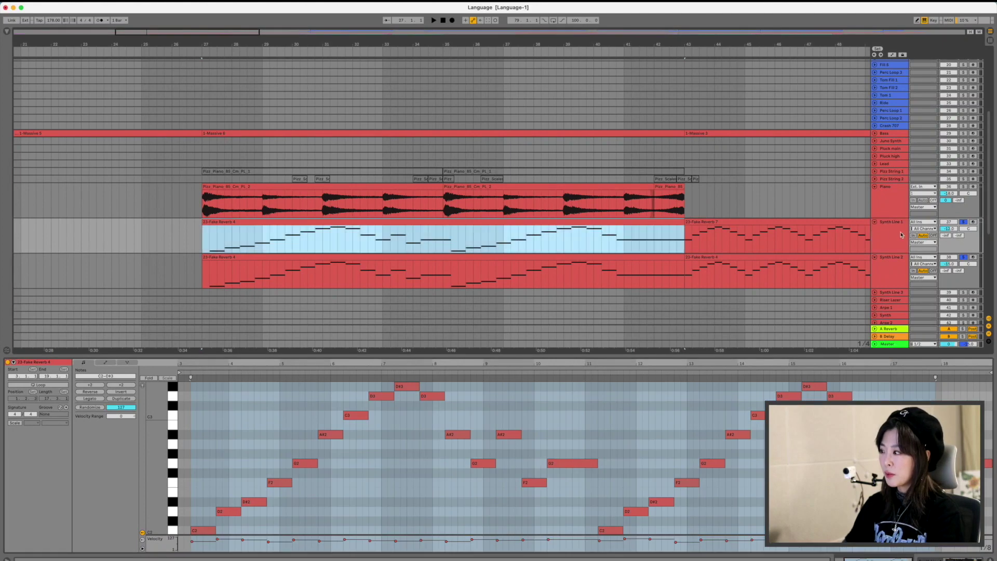
Show Synth Line 1's Fake Reverb instrument and play the clip with only Synth Line 1 soloed.
click(889, 234)
click(52, 485)
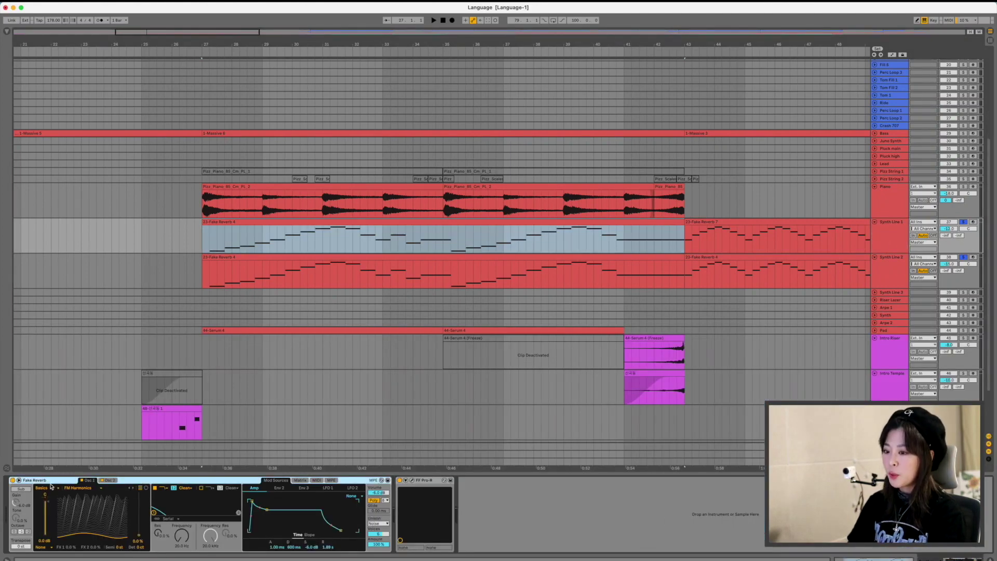
click(887, 237)
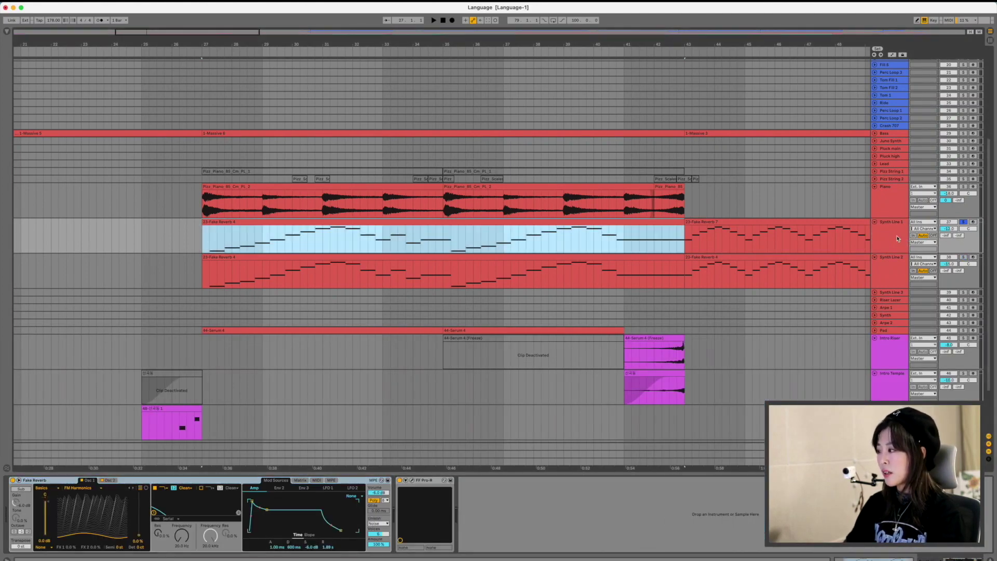
key(space)
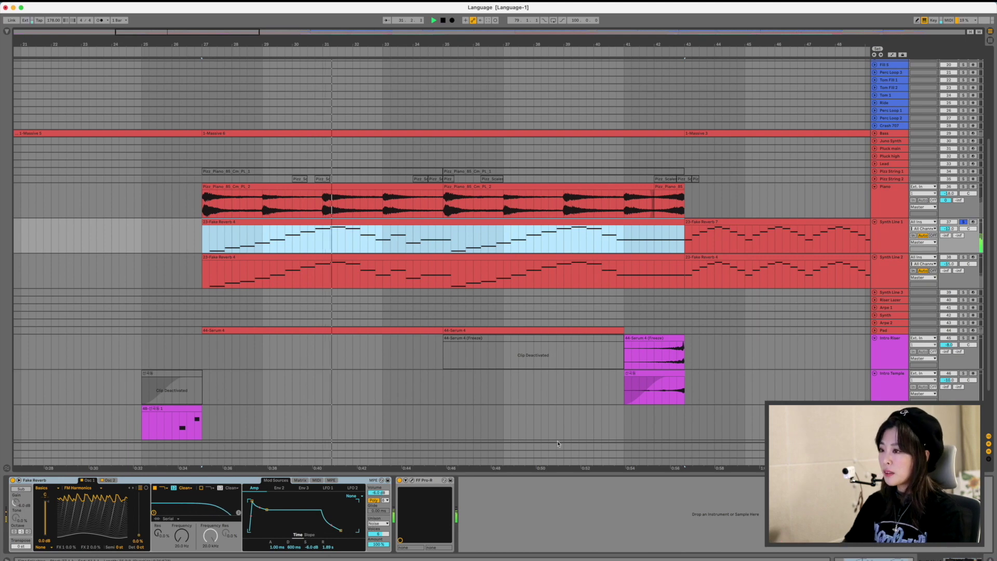
Stop playback, open the FF Pro-R reverb window on Synth Line 1, and move it aside to examine its settings.
click(430, 482)
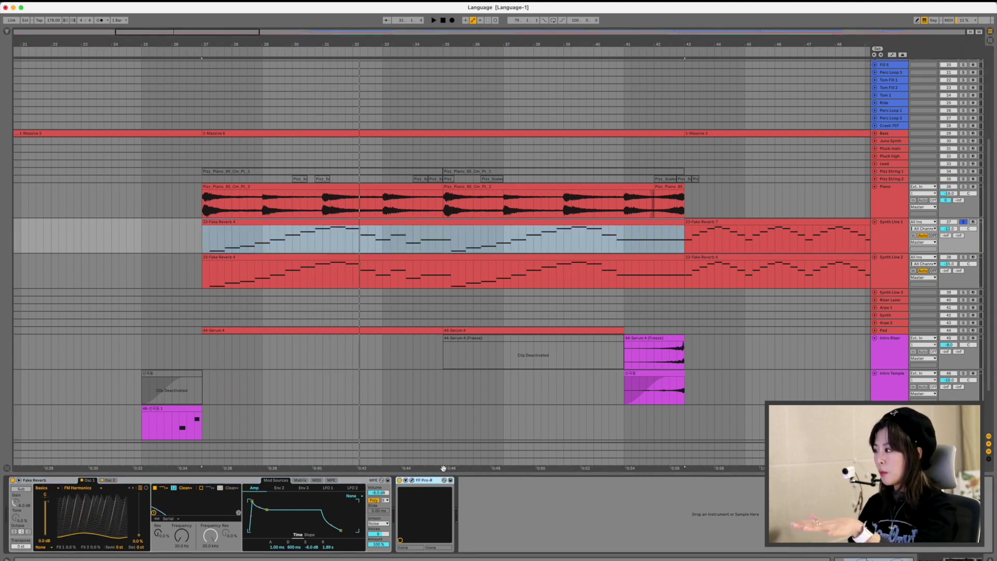
click(443, 446)
click(887, 237)
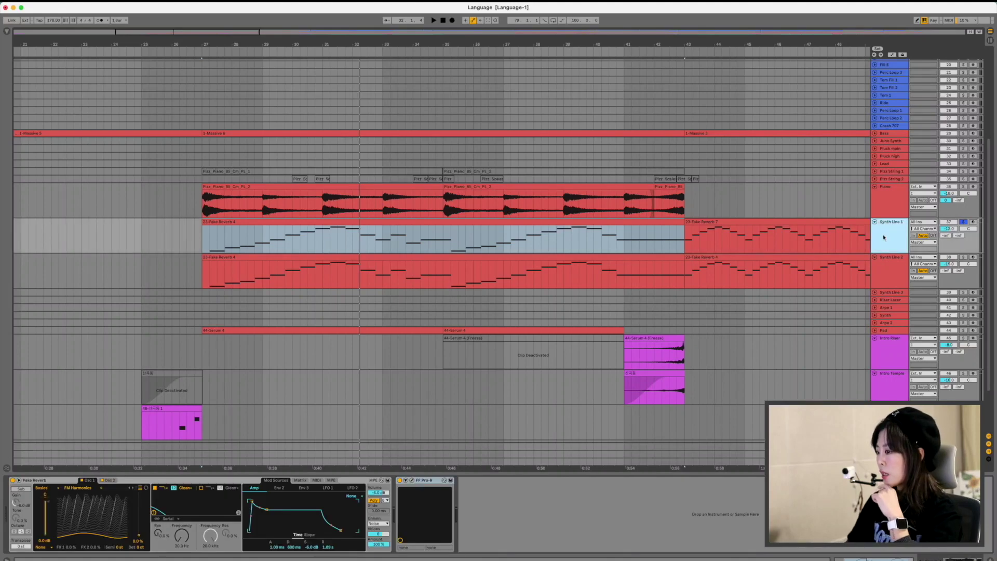
click(430, 481)
click(412, 480)
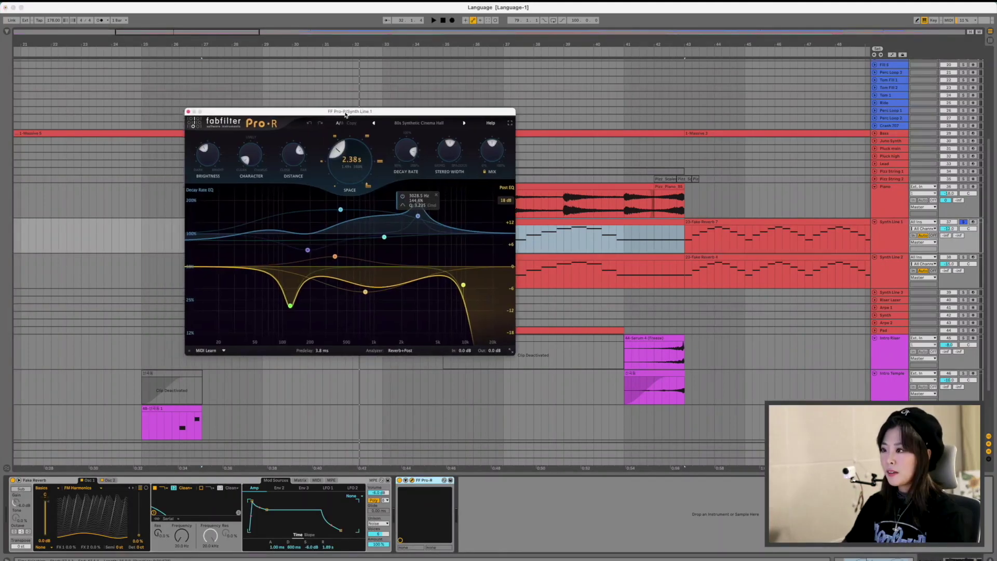
drag(304, 111, 609, 124)
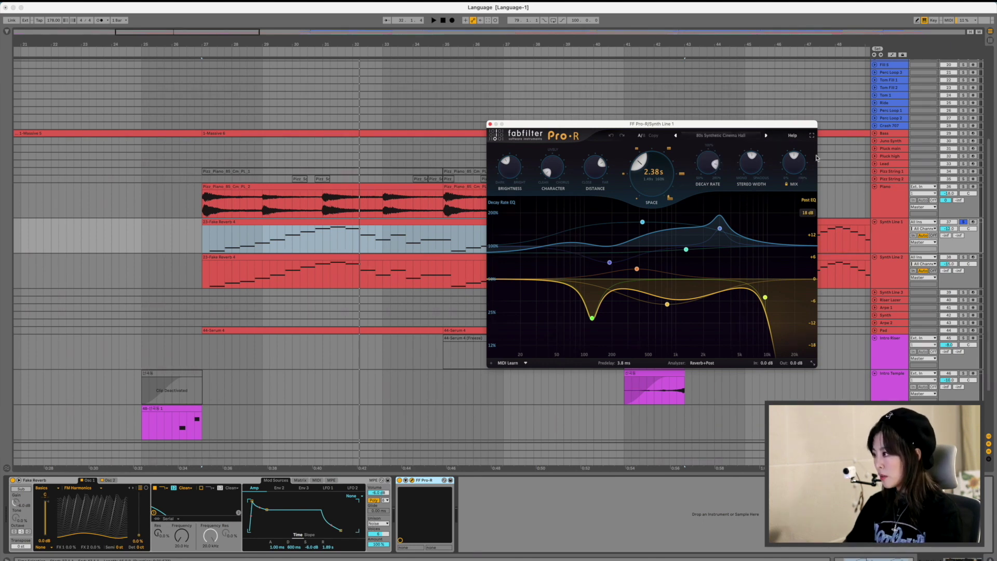
mouse_move(790, 162)
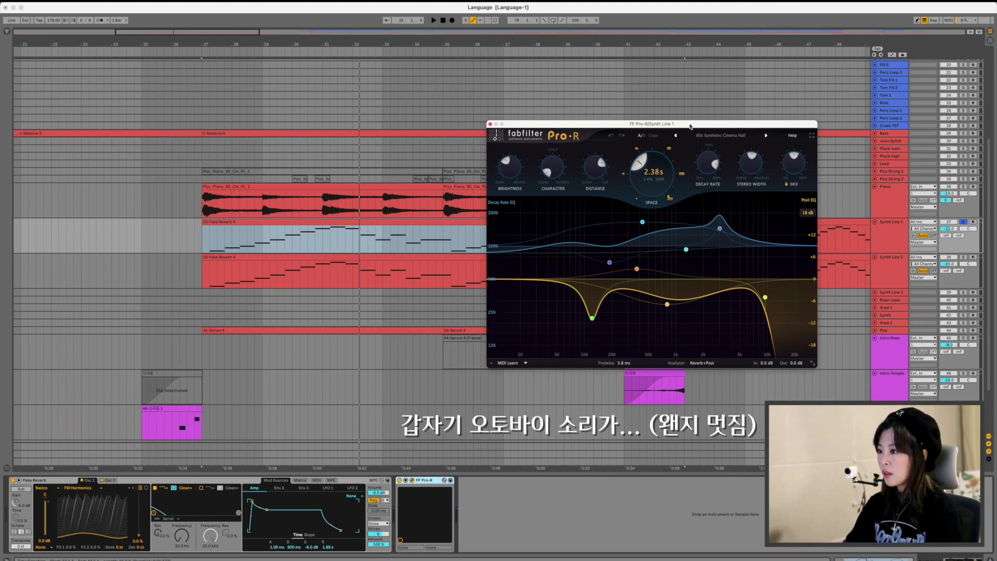
Play Synth Line 1's clip with its FF Pro-R reverb window open, and close the window to play the line again.
drag(690, 127, 676, 118)
scroll(420, 208, down, 1)
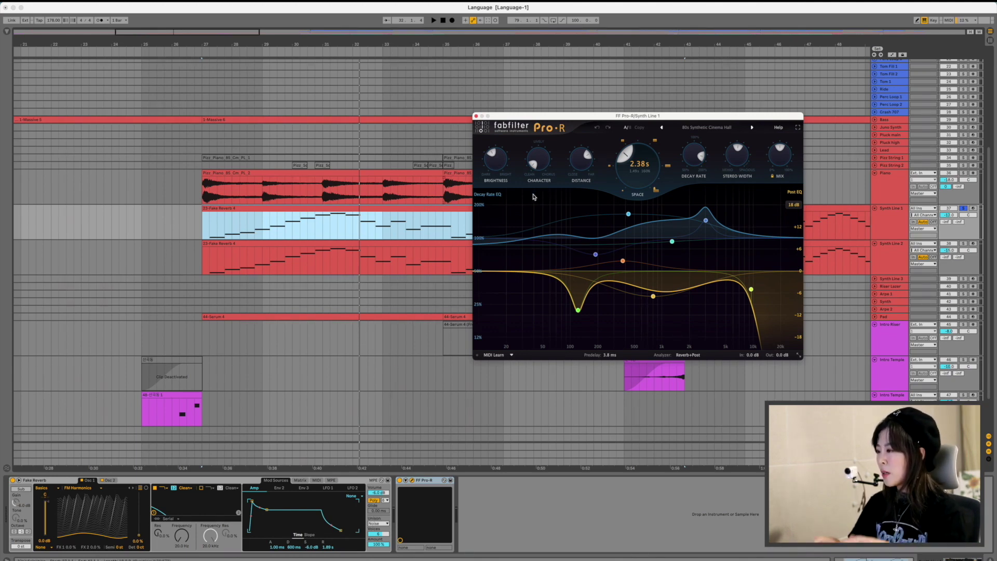
key(space)
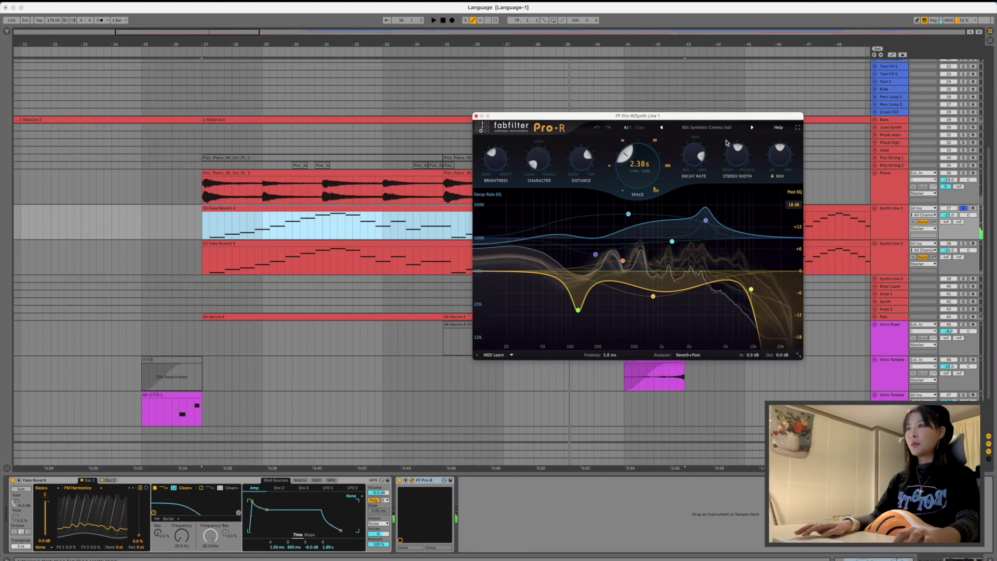
click(476, 116)
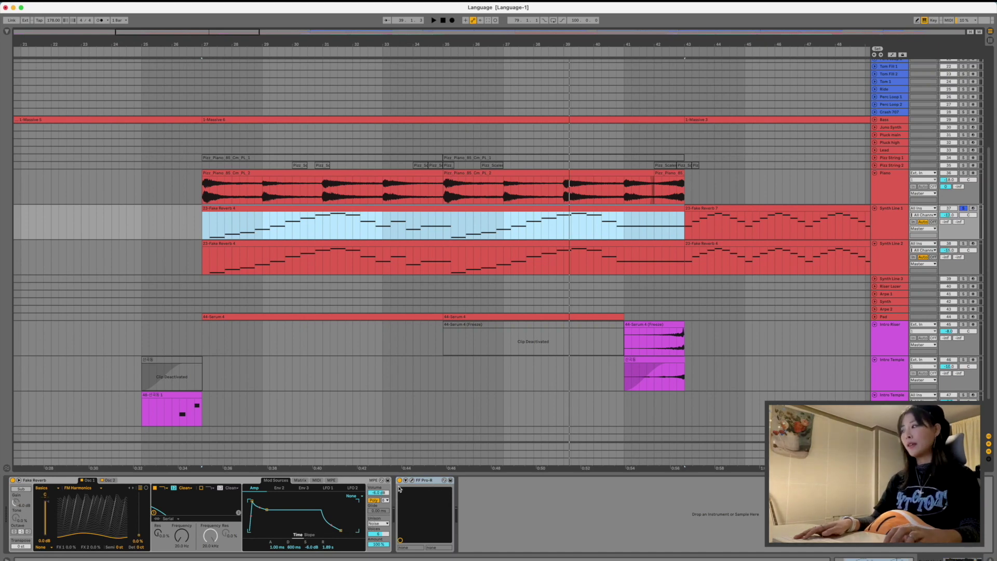
key(space)
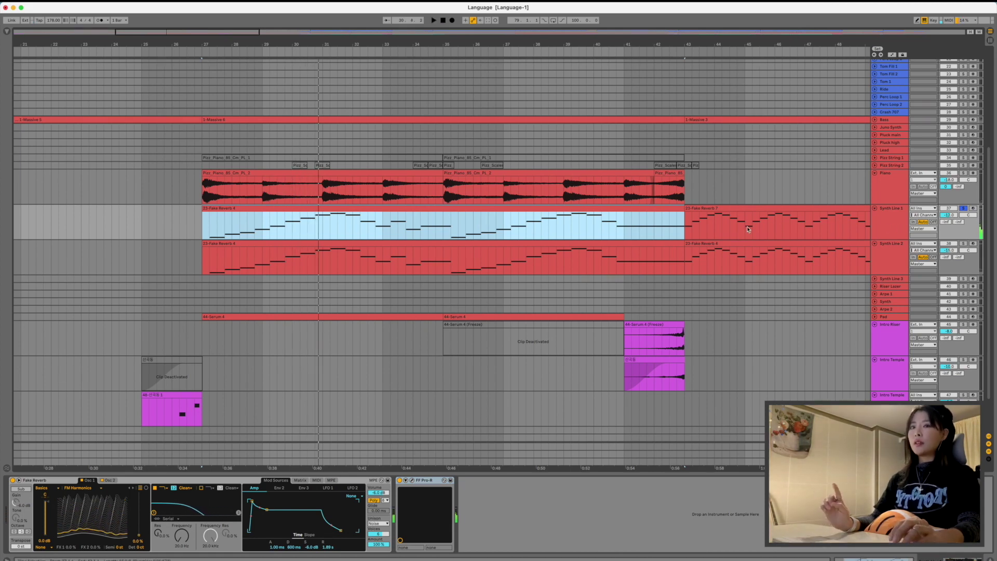
Add the lower Intro Temple track to the solo with Synth Line 1 and play from bar 26 within its clip.
scroll(746, 226, down, 3)
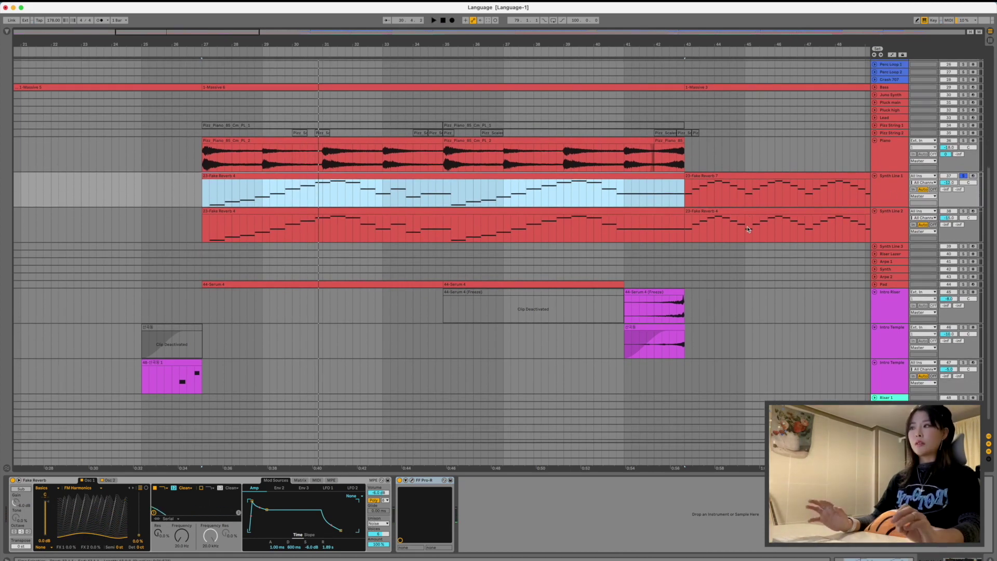
scroll(747, 229, down, 1)
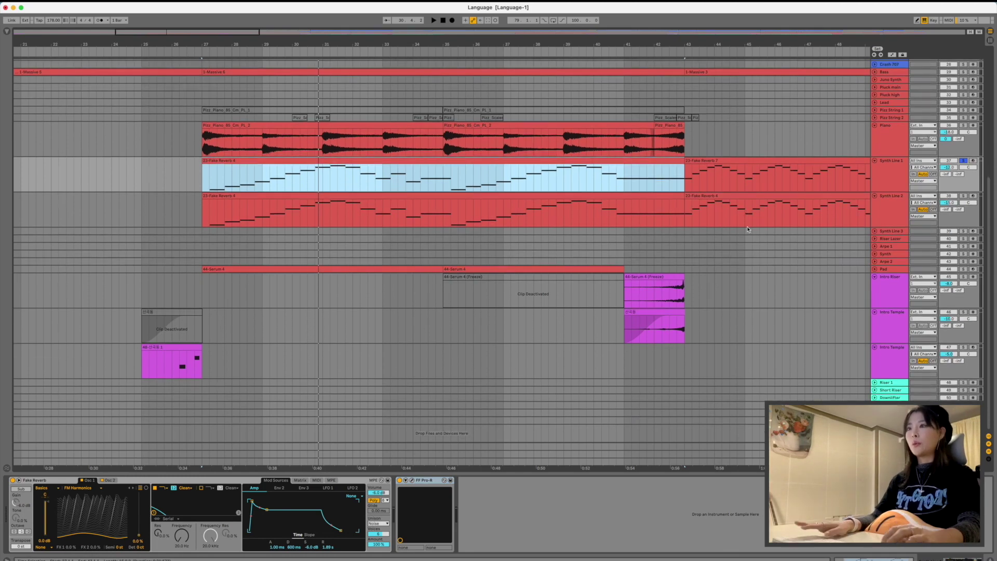
scroll(728, 247, left, 10)
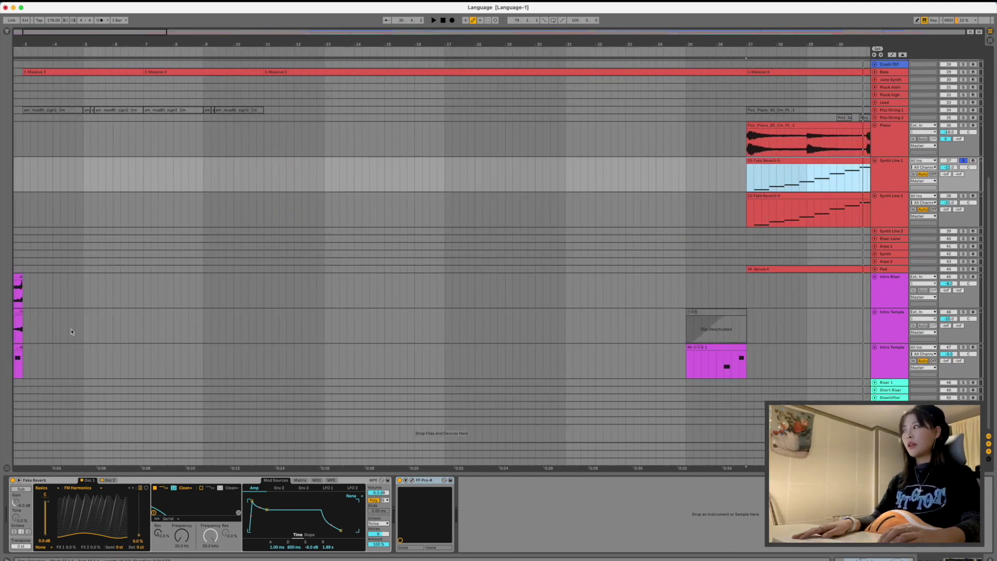
click(964, 347)
scroll(641, 348, right, 5)
click(642, 348)
click(510, 365)
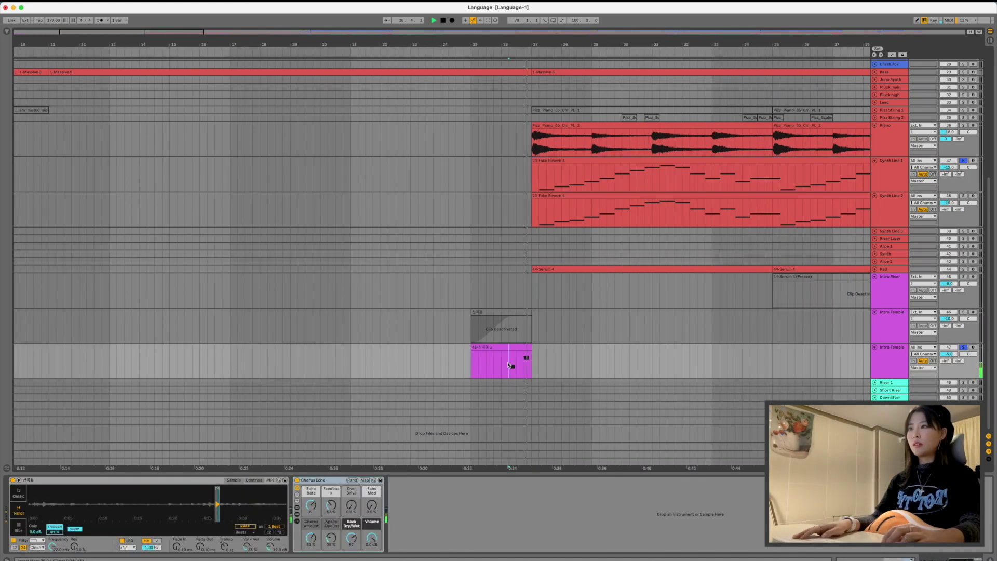
key(space)
scroll(742, 284, right, 4)
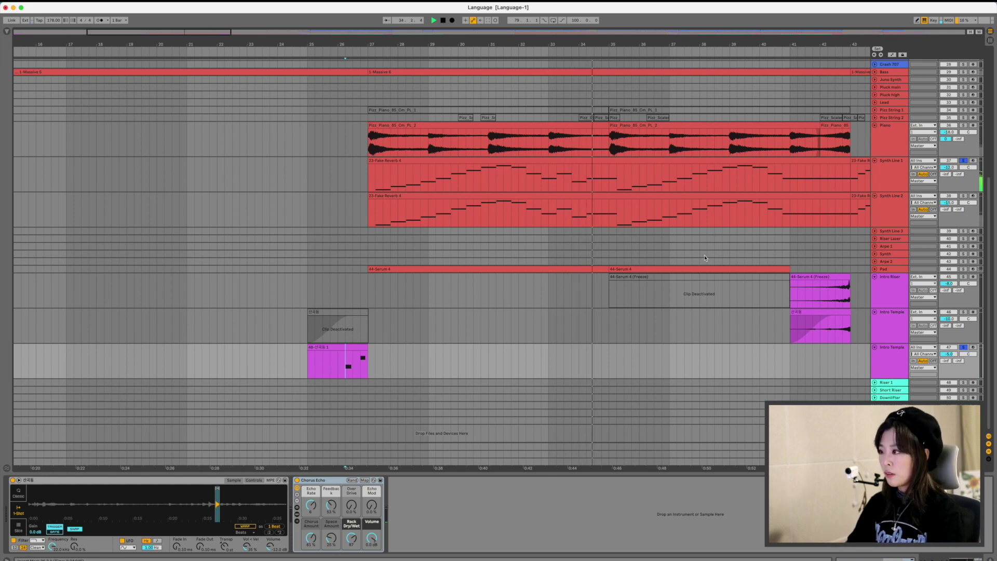
scroll(706, 258, right, 3)
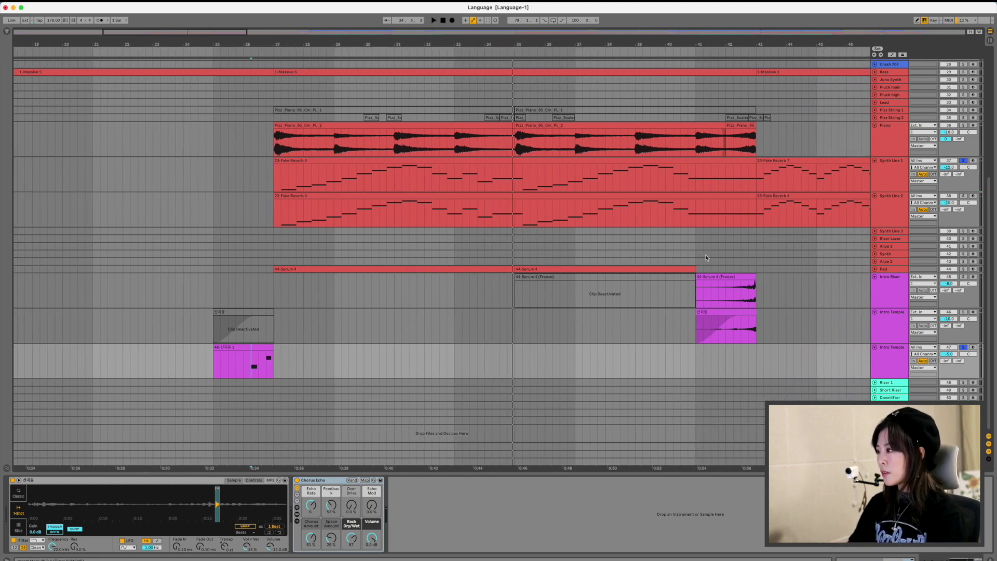
Play Synth Line 1's bar 27 clip without Intro Temple and add Synth Line 2 to the solo during playback.
click(892, 179)
click(897, 204)
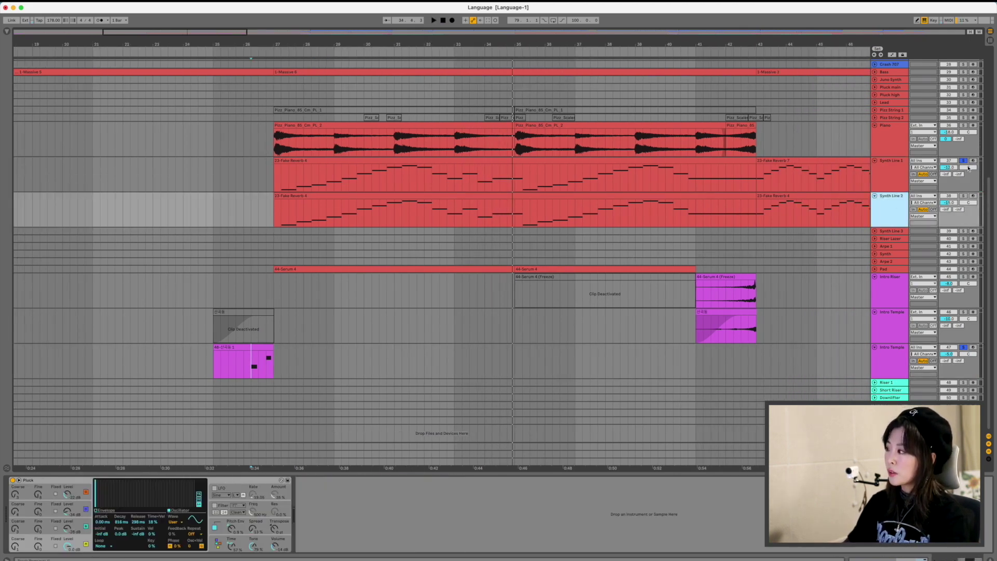
click(544, 190)
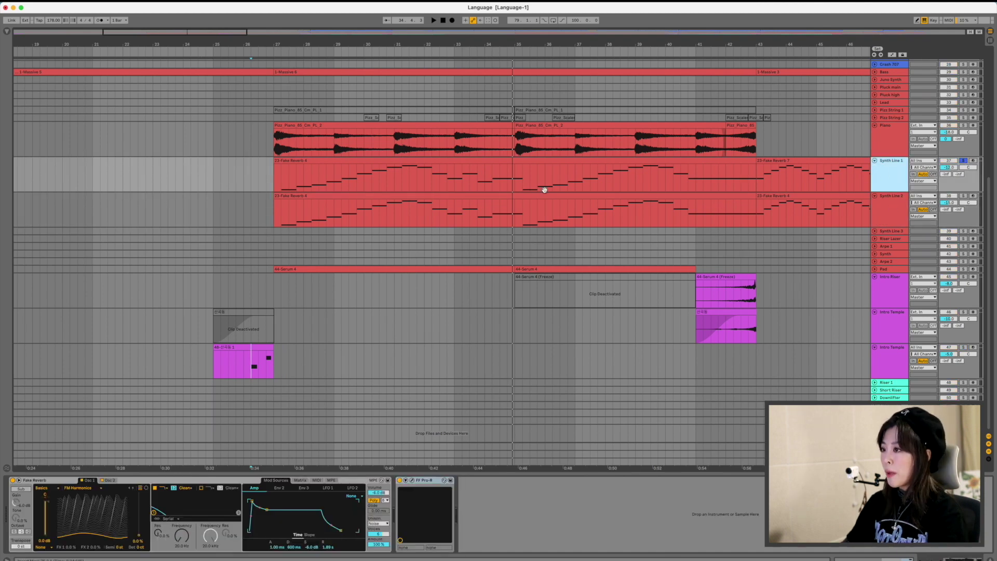
click(506, 161)
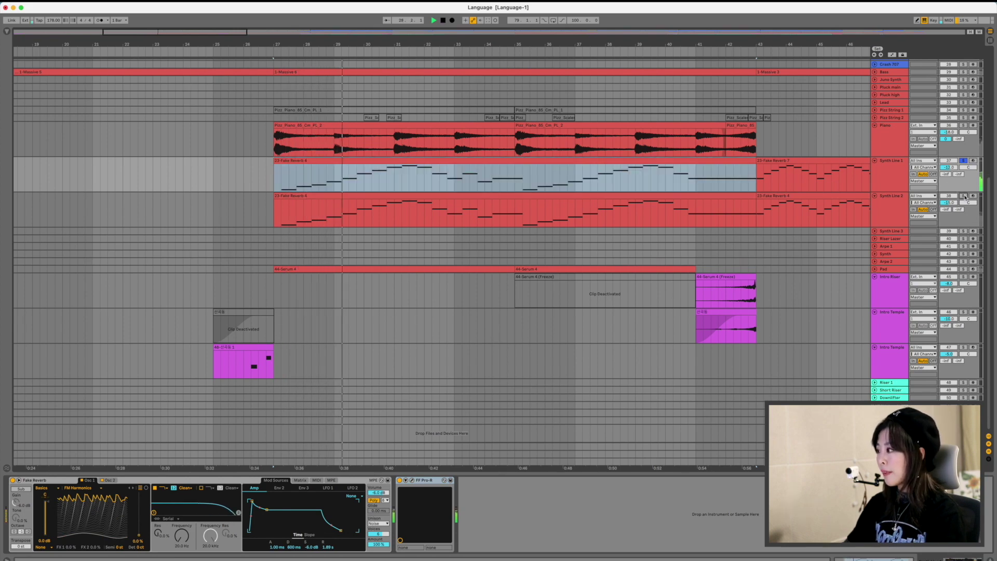
click(888, 206)
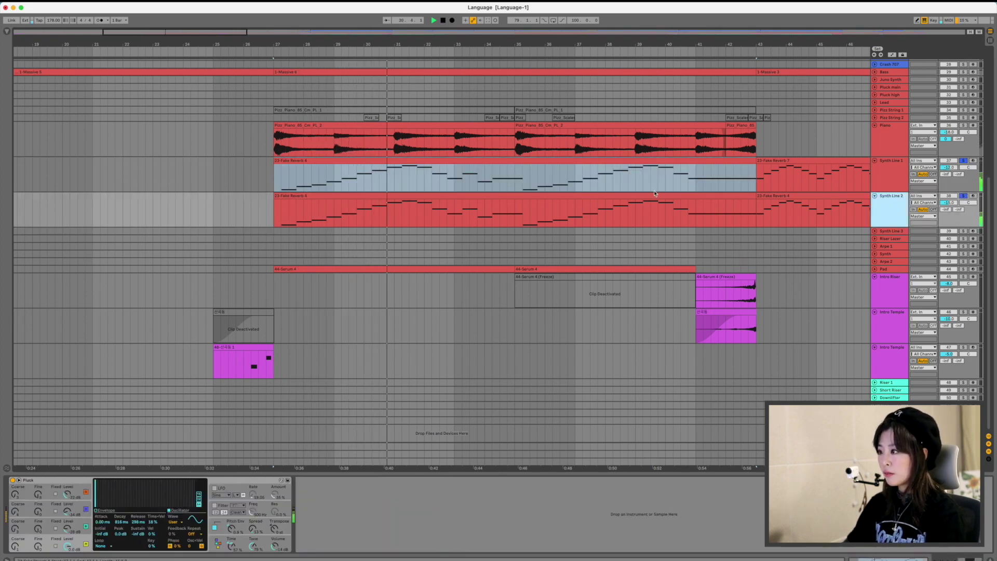
Solo only Synth Line 2 and play its clip from bar 27.
key(Down)
click(964, 196)
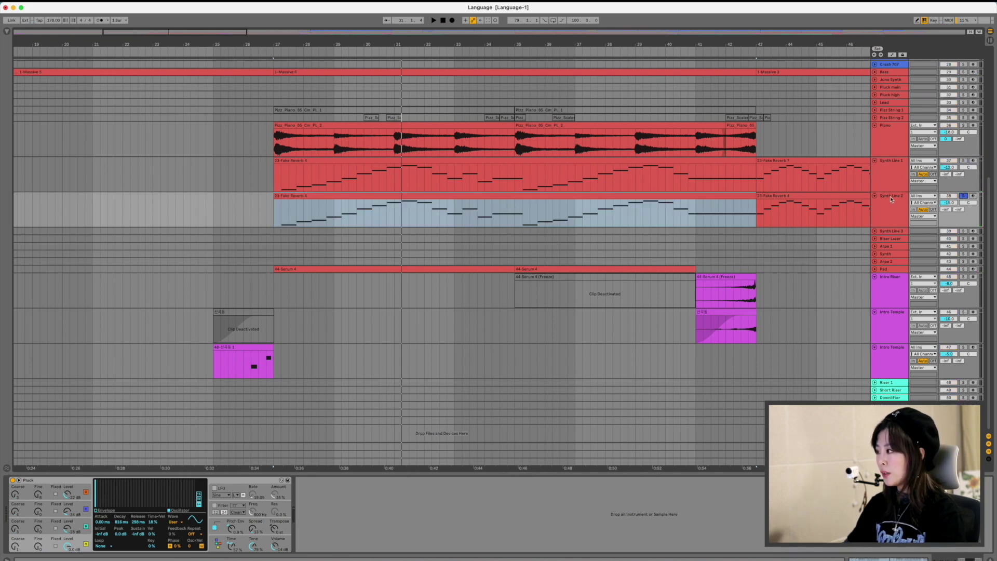
click(701, 197)
key(space)
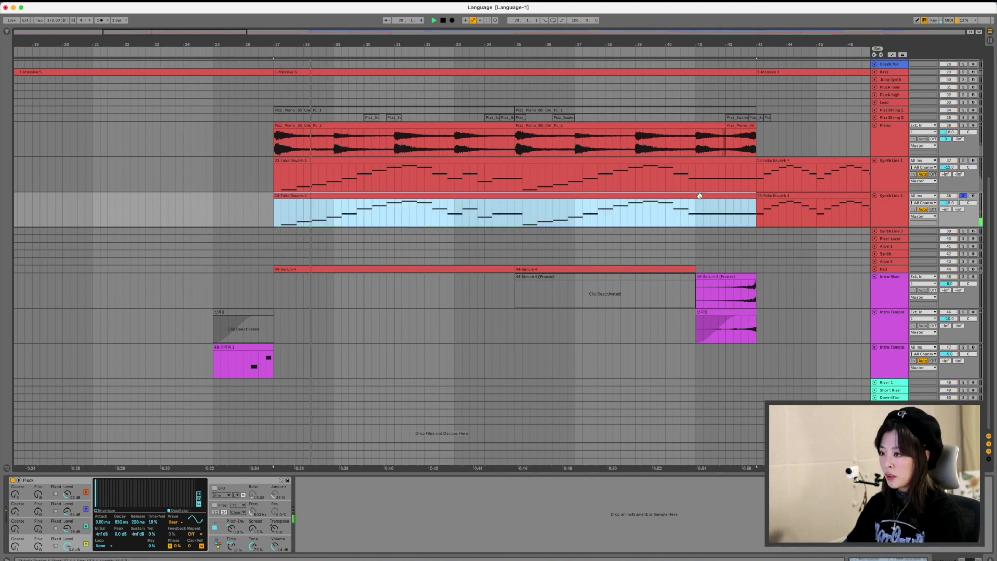
scroll(698, 207, right, 2)
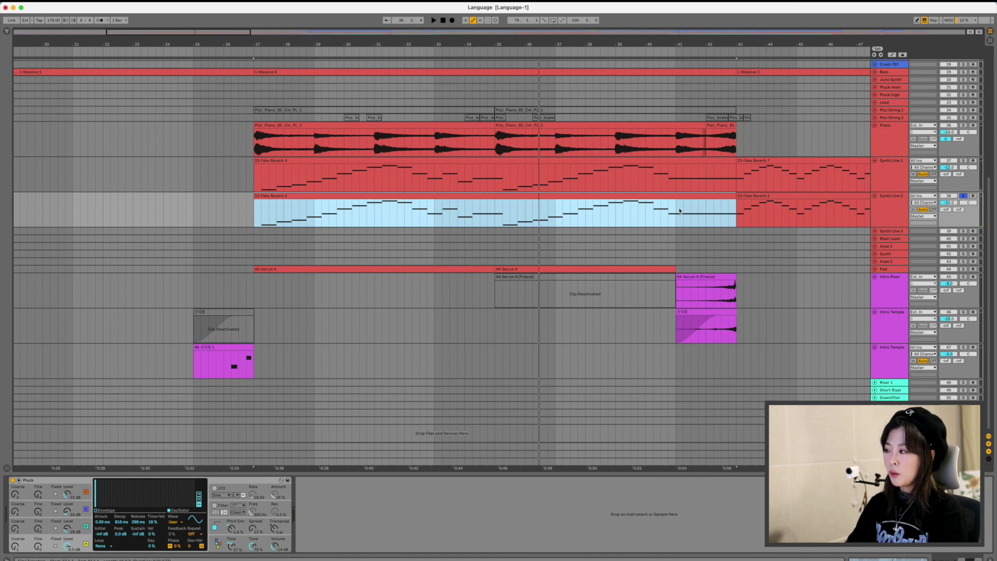
Switch the solo back to Synth Line 1 and audition its clip from bar 27.
click(888, 185)
key(space)
click(414, 170)
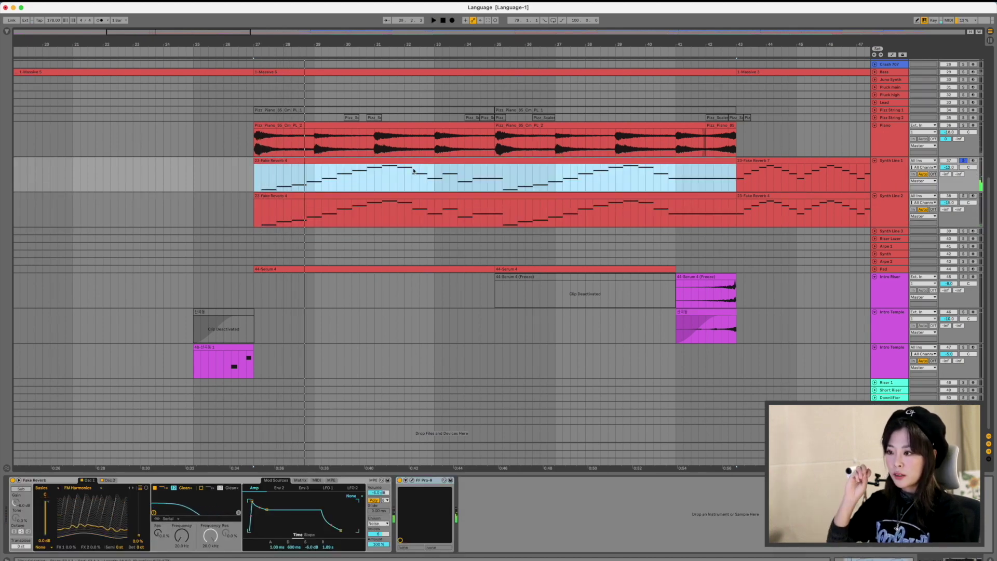
Play Synth Line 2's bar 27 clip soloed and bring Synth Line 1 into the solo for comparison.
click(963, 196)
click(626, 195)
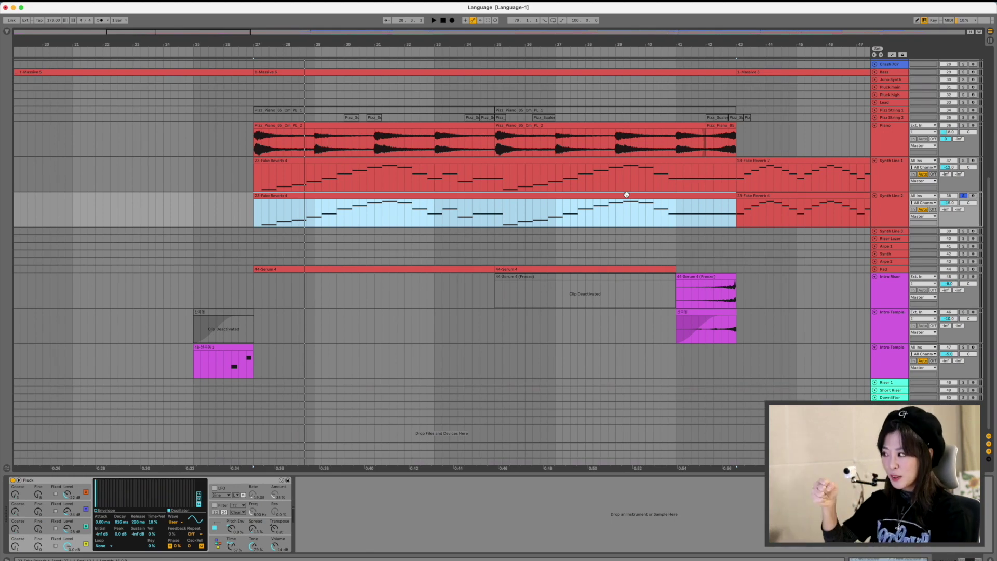
key(space)
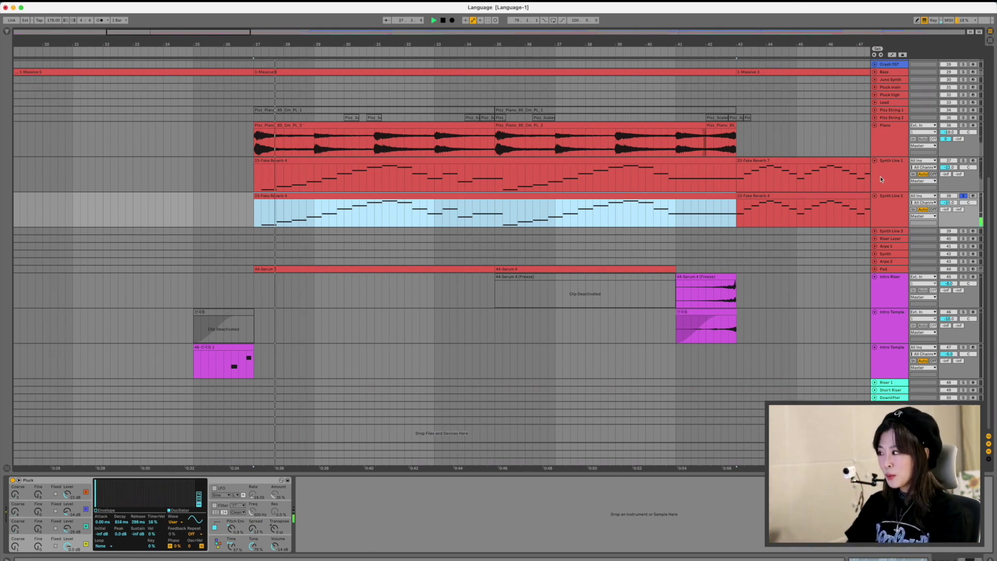
super+click(964, 161)
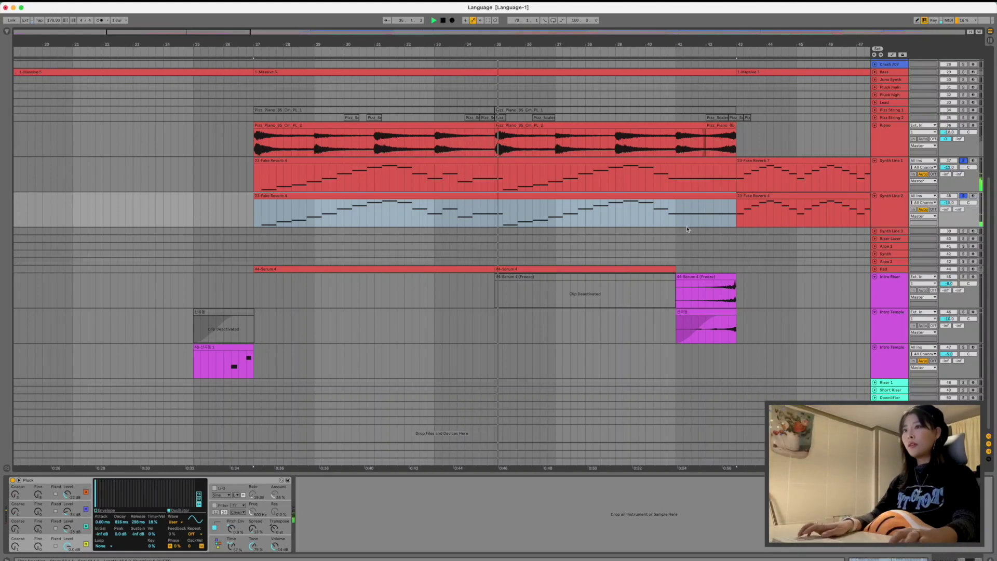
Clear the synth solos to hear the full mix from bar 27, and show Synth Line 3's devices.
click(964, 196)
click(680, 207)
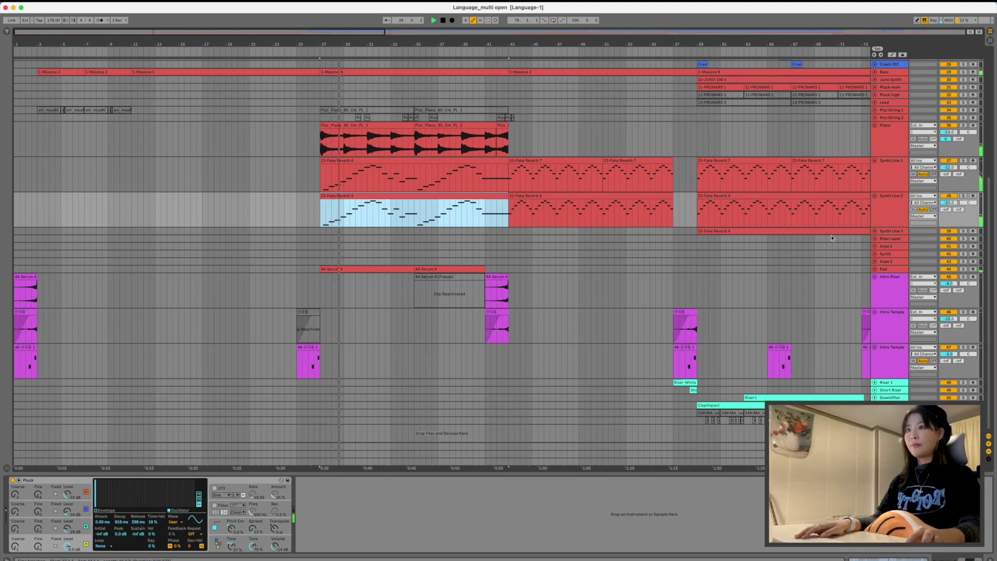
click(887, 231)
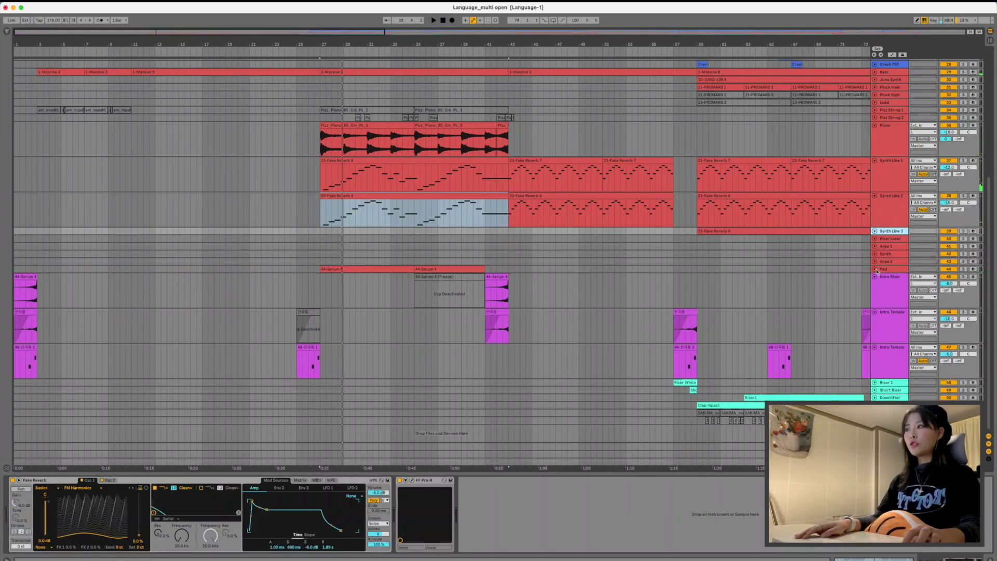
Unfold the Pad track and play its Serum clip at bar 27 in solo.
click(874, 269)
scroll(597, 260, down, 1)
click(332, 257)
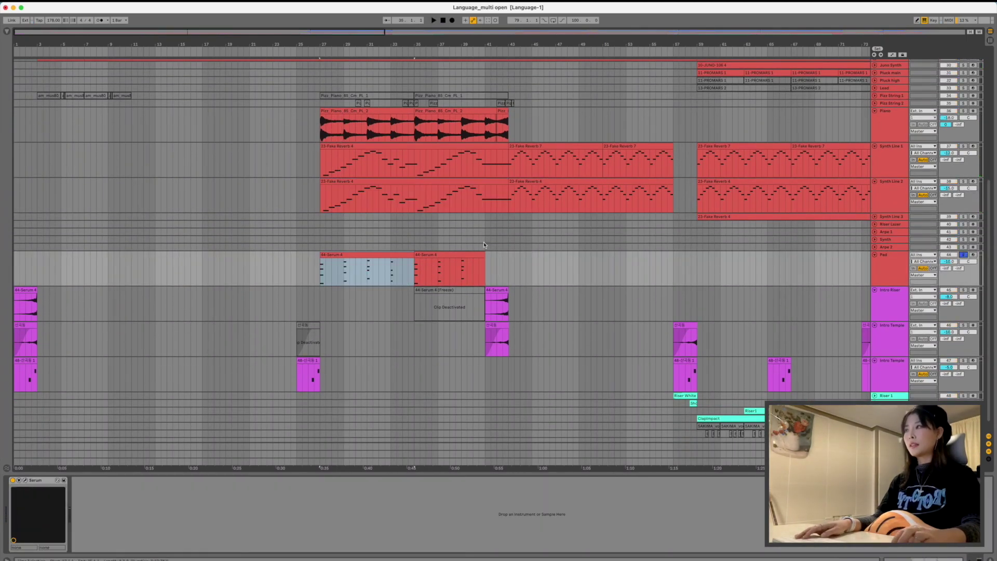
key(space)
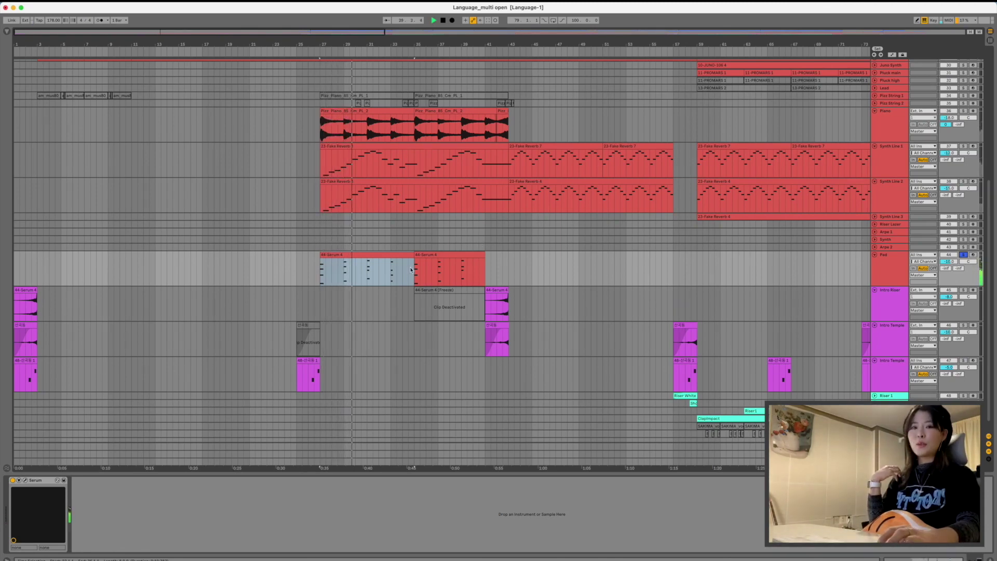
Open the Pad's Serum window and move it aside to examine the patch, and audition the Pad together with the Piano.
click(25, 480)
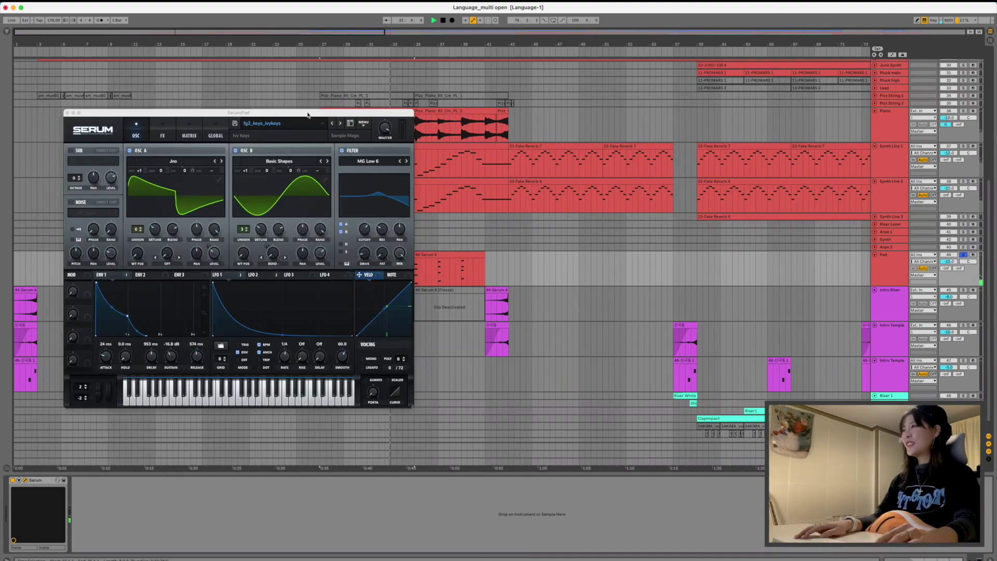
drag(308, 112, 747, 86)
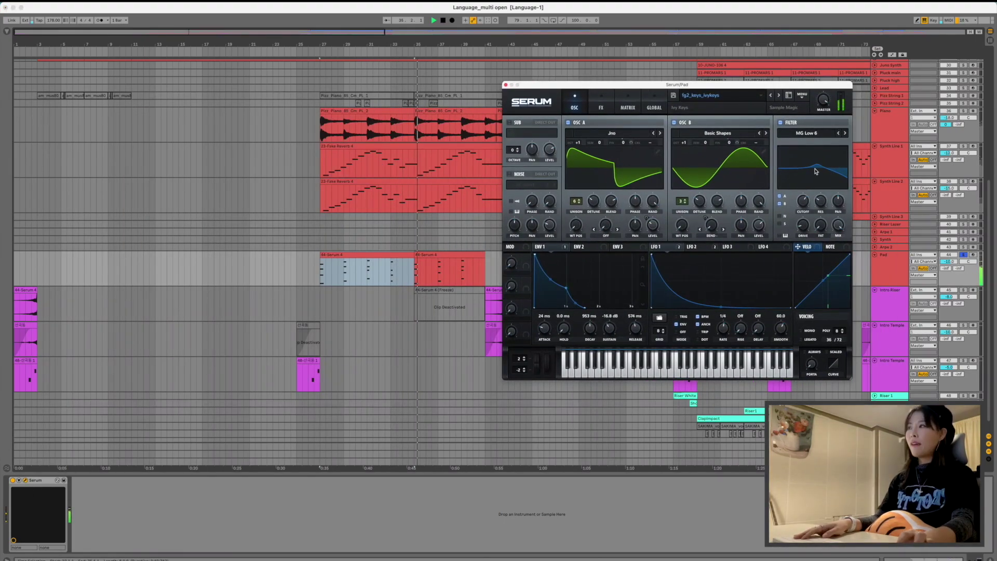
key(space)
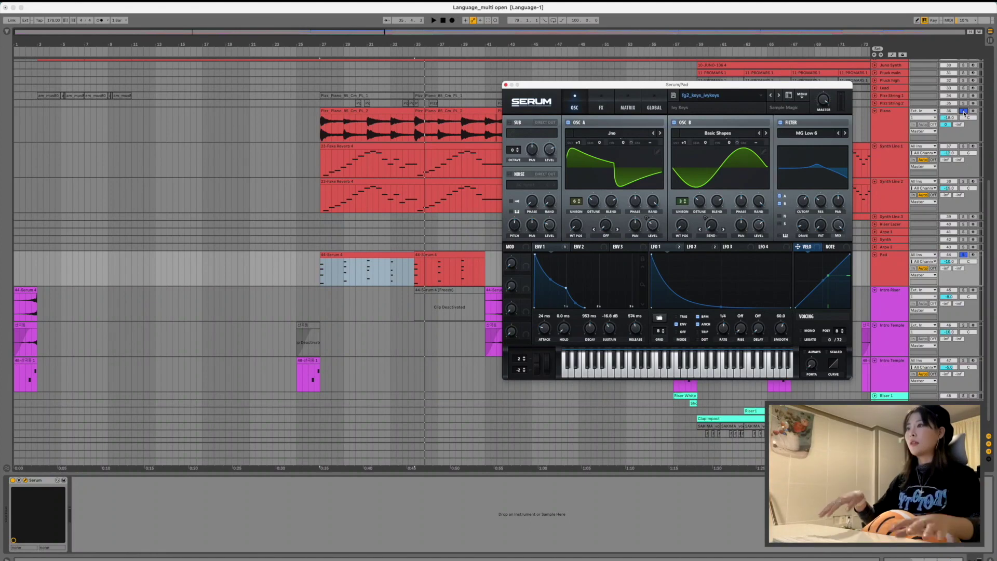
key(space)
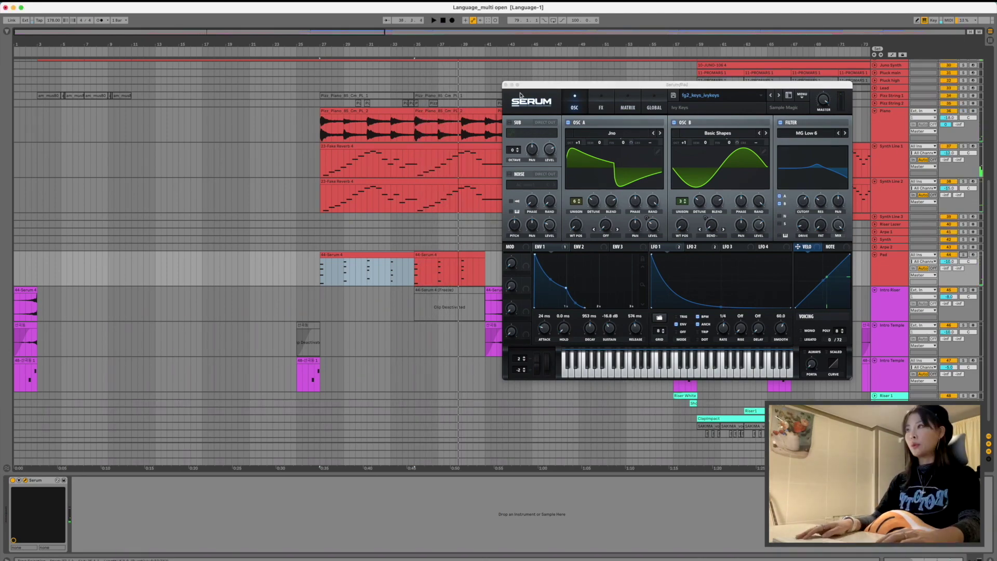
Close the Serum window and play the full mix from bar 25 while following the arrangement.
scroll(894, 307, down, 1)
click(894, 308)
click(296, 291)
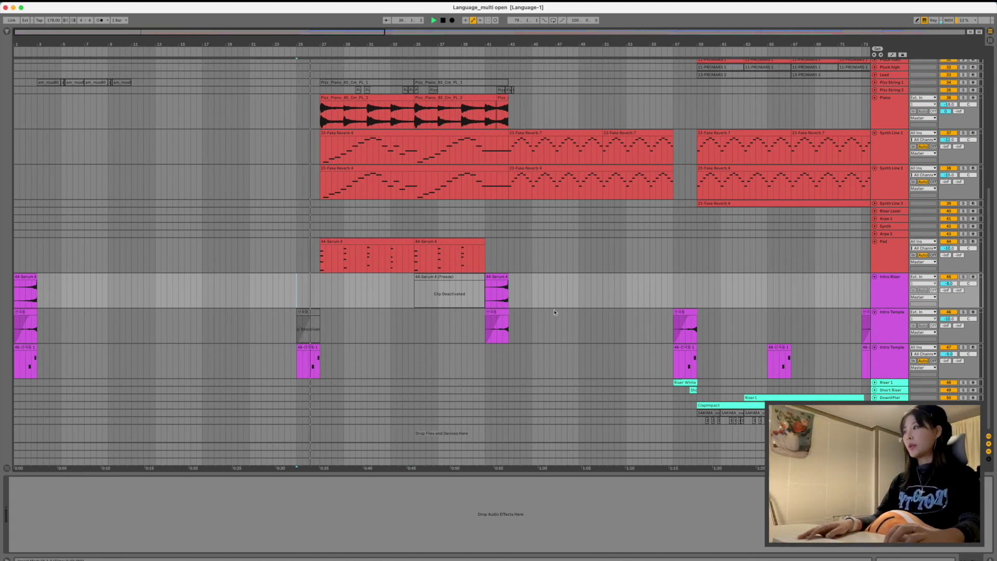
scroll(384, 309, right, 2)
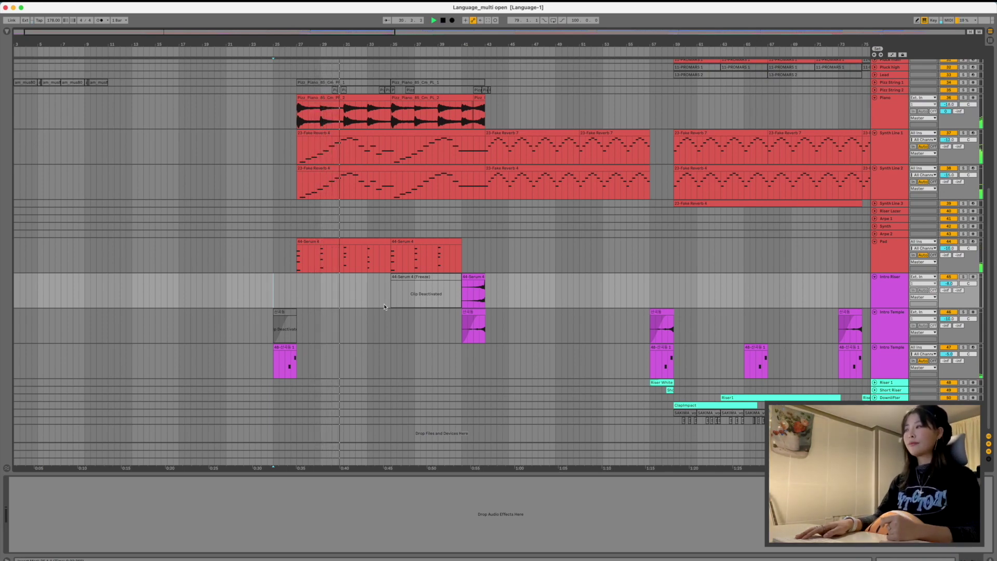
scroll(383, 307, up, 5)
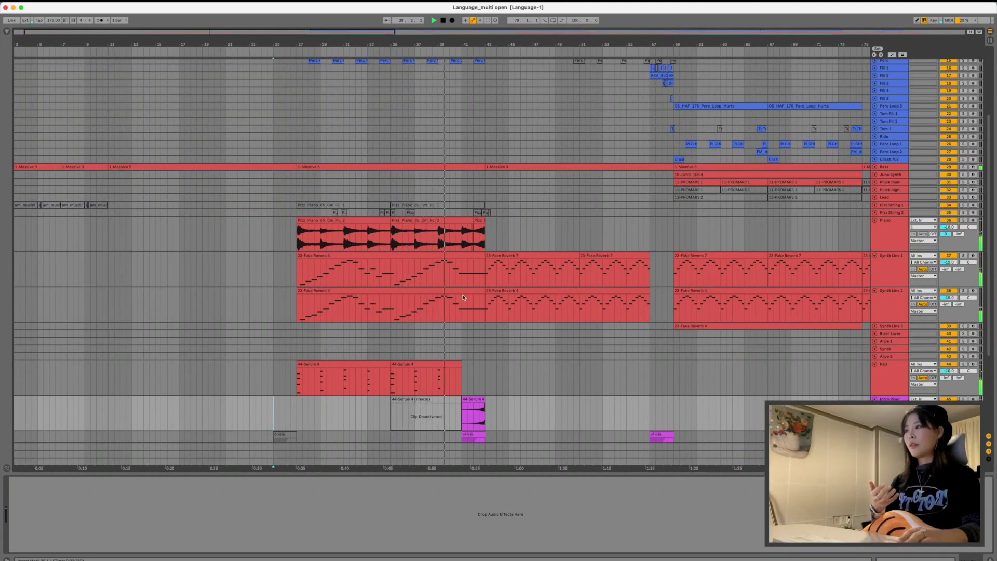
scroll(463, 297, up, 1)
scroll(464, 298, down, 3)
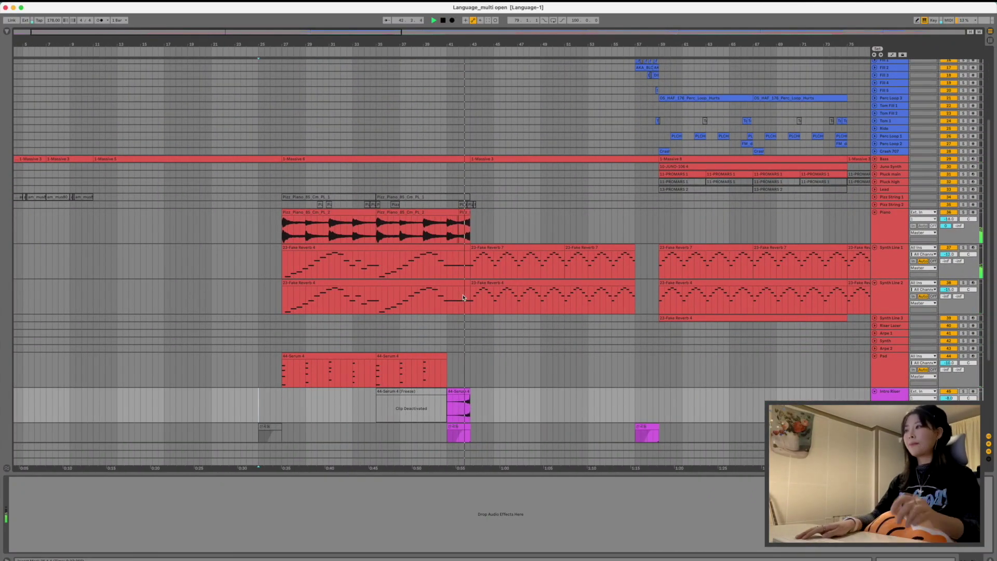
Stop playback and move the start position to bar 41, where the Pad clips end and the Intro Riser clip begins.
scroll(462, 317, down, 3)
scroll(462, 318, down, 2)
click(428, 326)
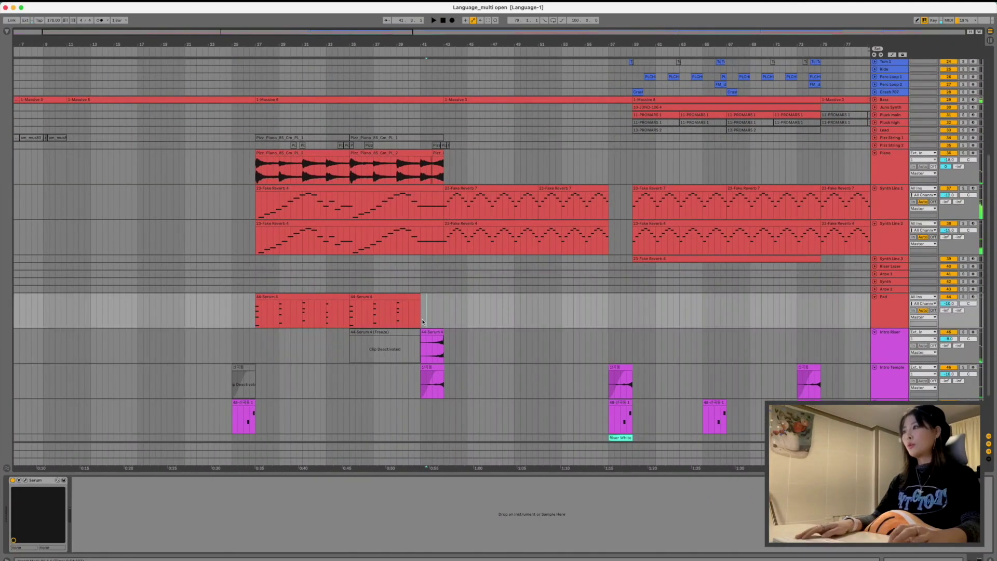
scroll(428, 326, down, 2)
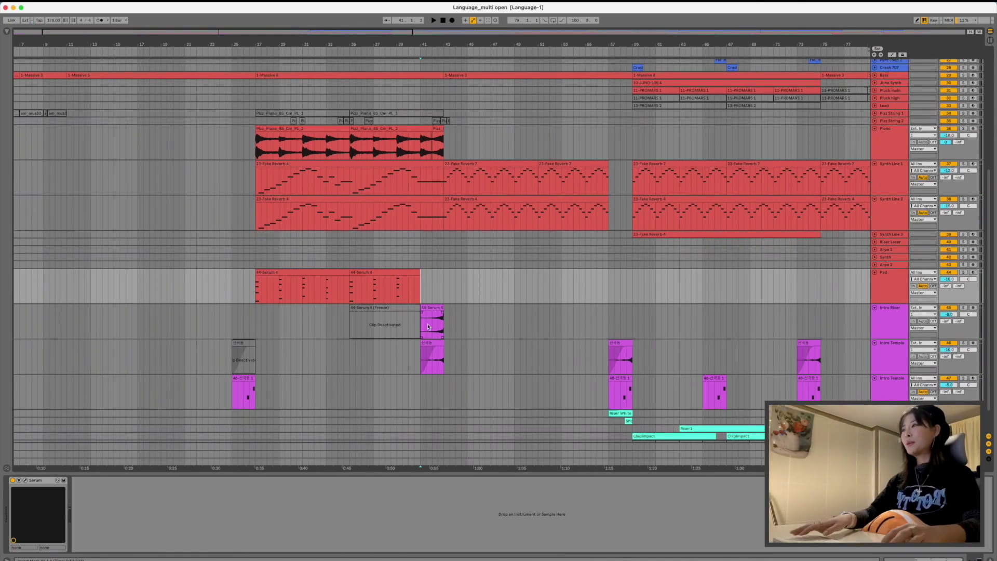
Play the full mix from the Intro Riser clip at bar 41 and follow the arrangement.
scroll(441, 332, down, 2)
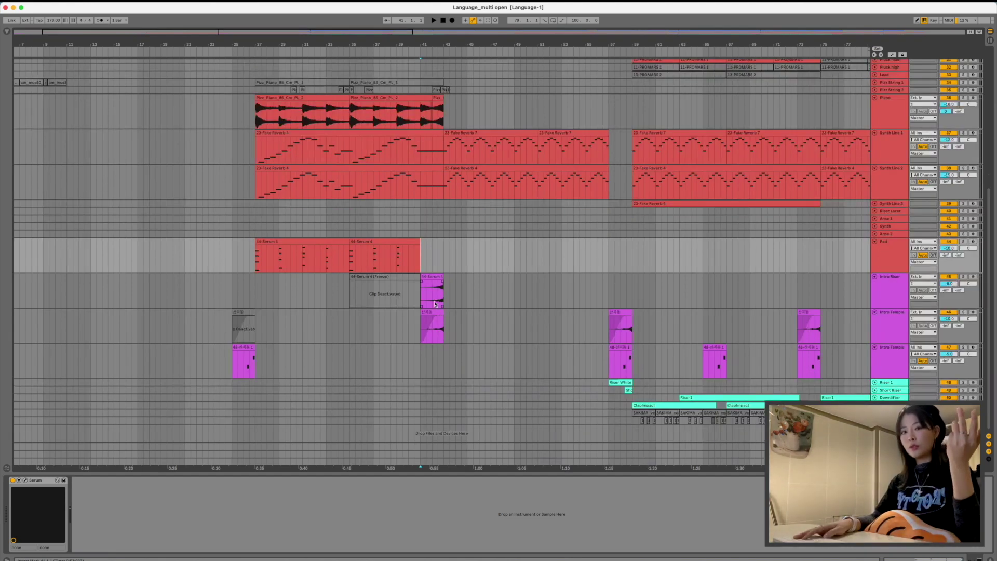
scroll(452, 303, right, 3)
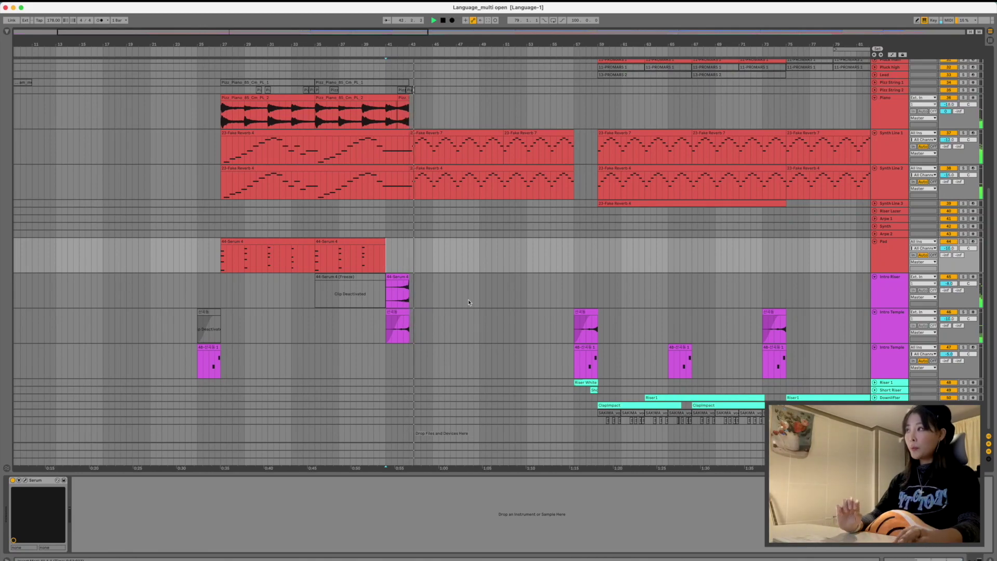
scroll(473, 301, up, 10)
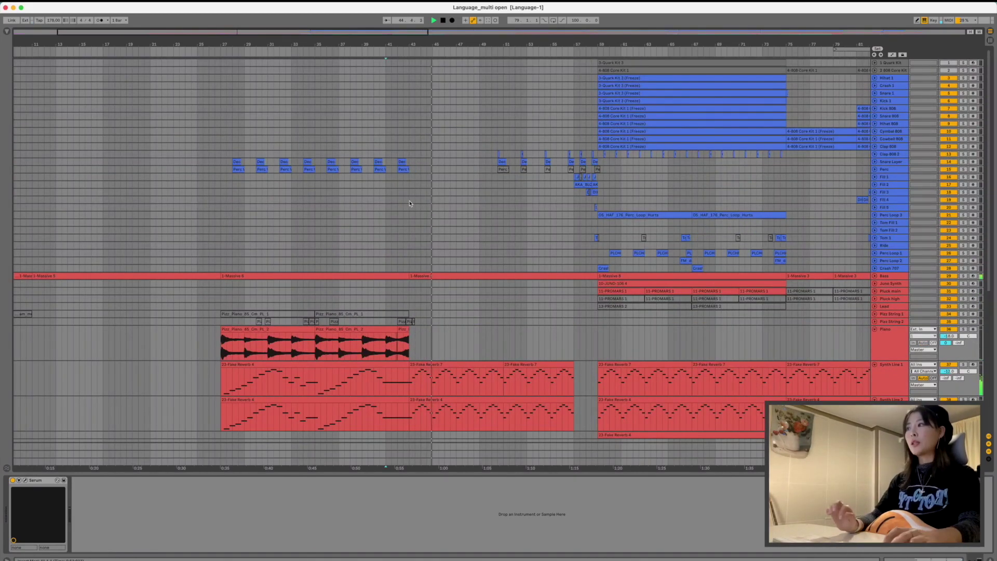
Select the Synth Line 1 and Synth Line 2 clips from bar 43 to bar 57 during playback.
scroll(478, 300, down, 4)
click(490, 288)
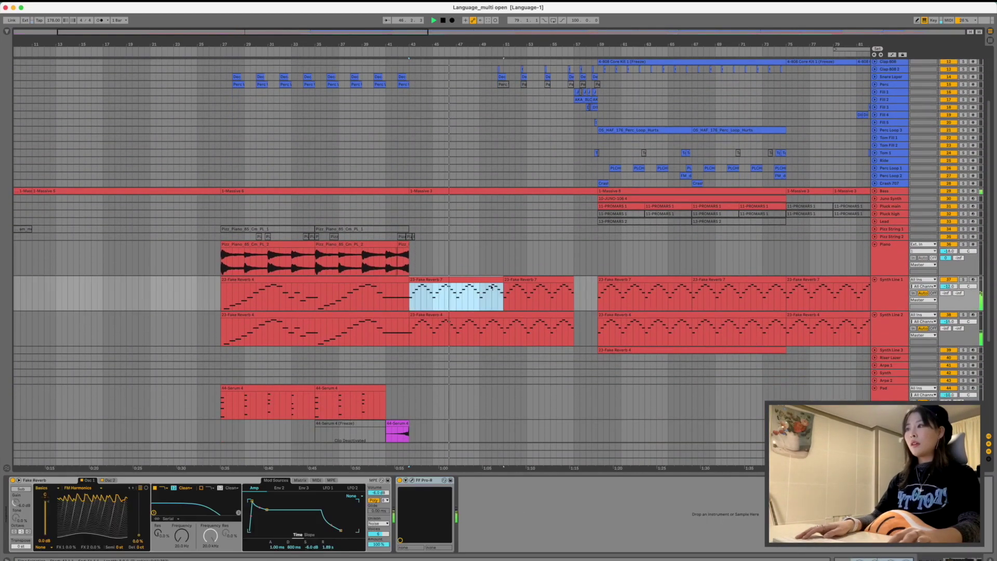
shift+click(538, 313)
scroll(539, 315, down, 2)
scroll(542, 318, up, 6)
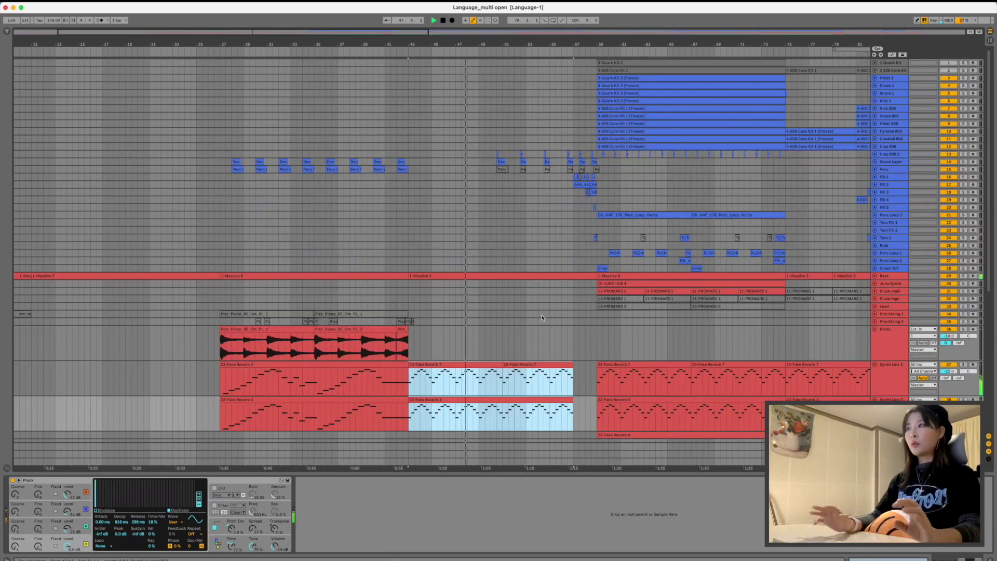
Follow the playback through the synth line section and set the start position at bar 57, where it ends.
scroll(542, 317, down, 7)
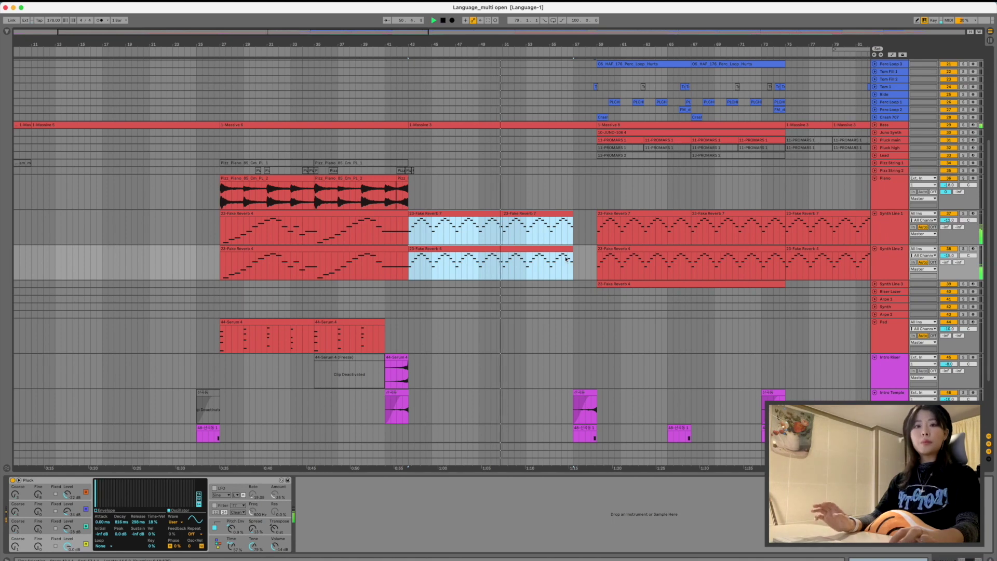
scroll(557, 258, right, 5)
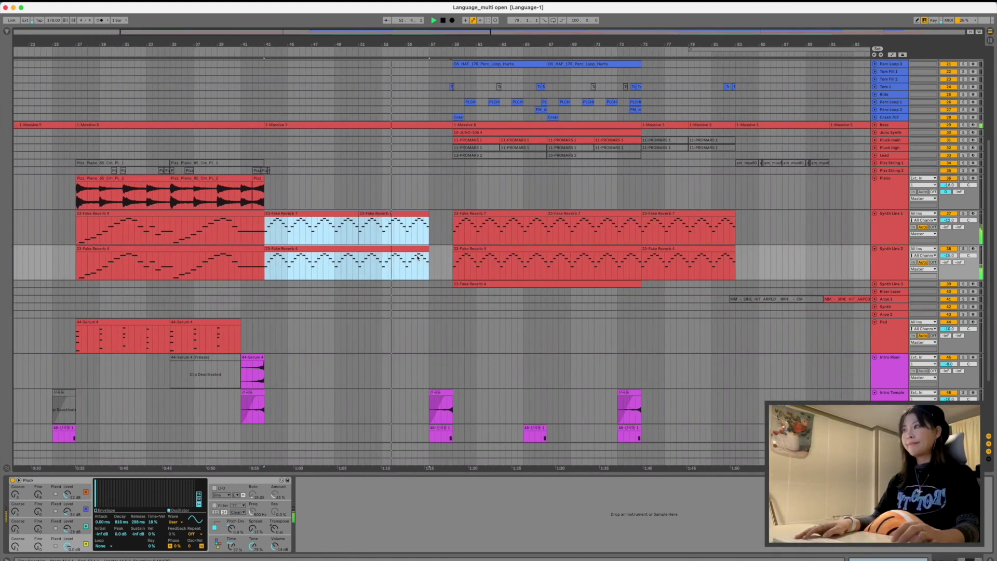
scroll(418, 257, right, 2)
click(382, 238)
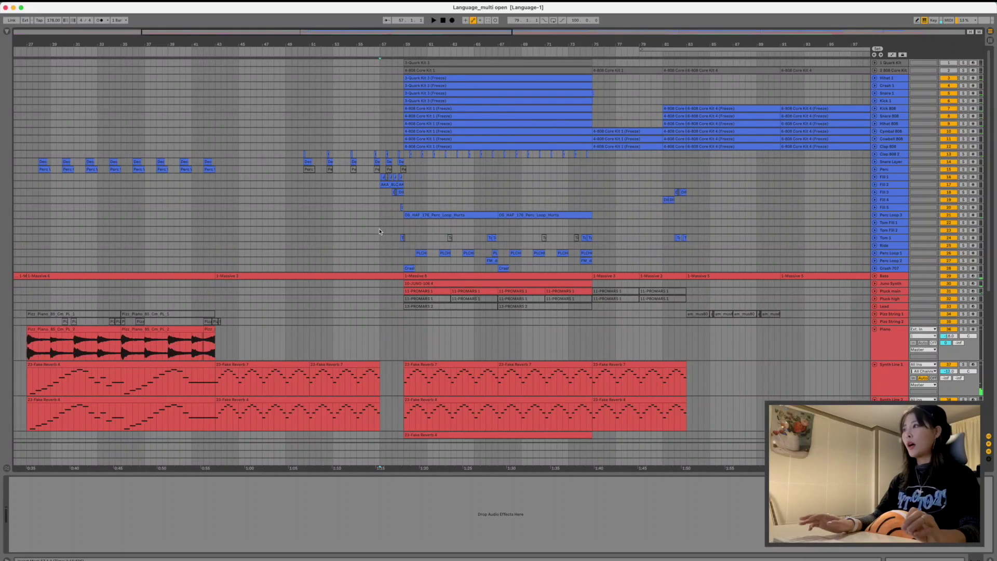
Unfold the Clap 808 2, Snare Layer, Perc and Fill 1 to Fill 5 tracks.
click(894, 209)
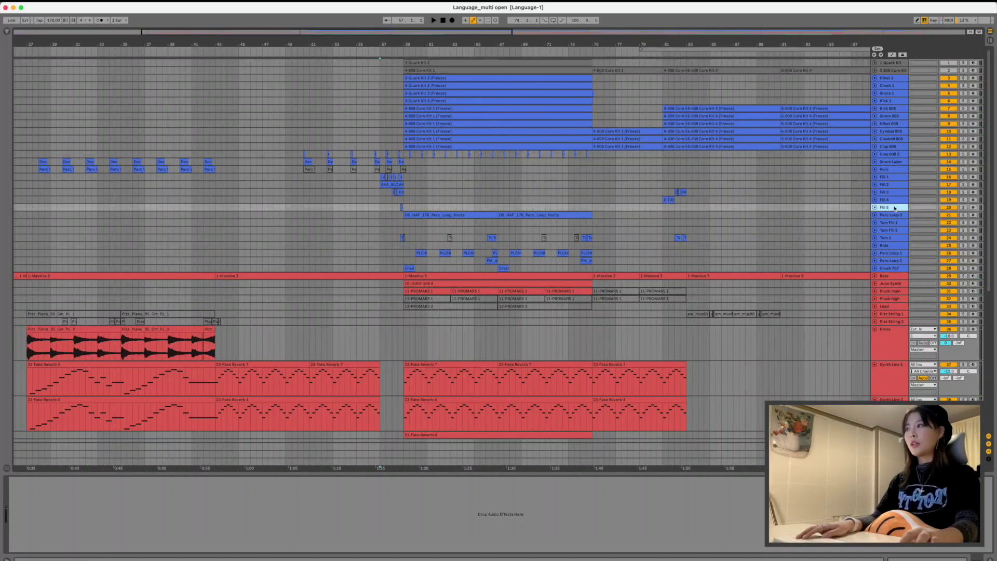
shift+click(891, 169)
click(874, 170)
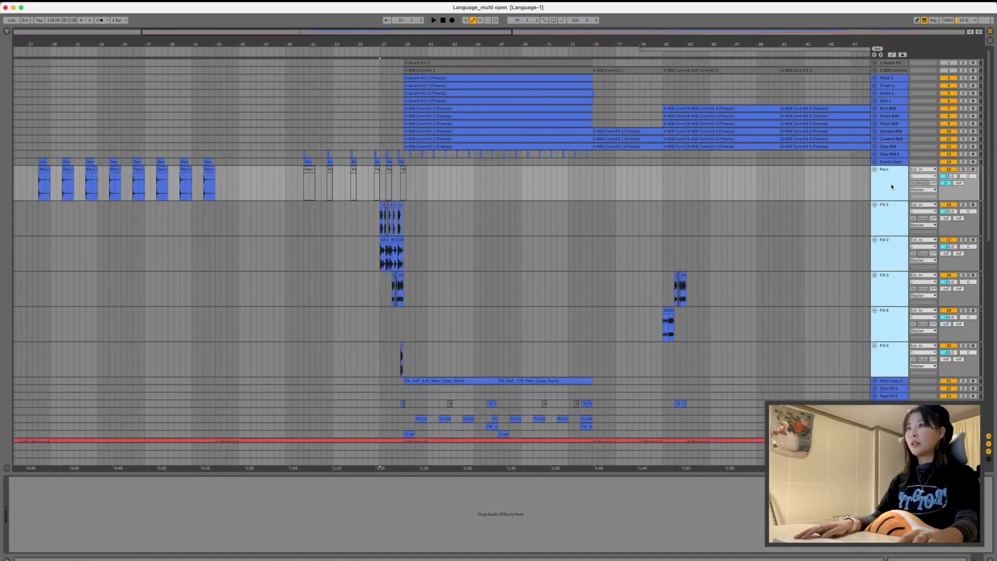
shift+click(891, 161)
shift+click(889, 155)
click(875, 154)
Set the start position just before the drum fills at bar 57 and play the transition.
click(373, 136)
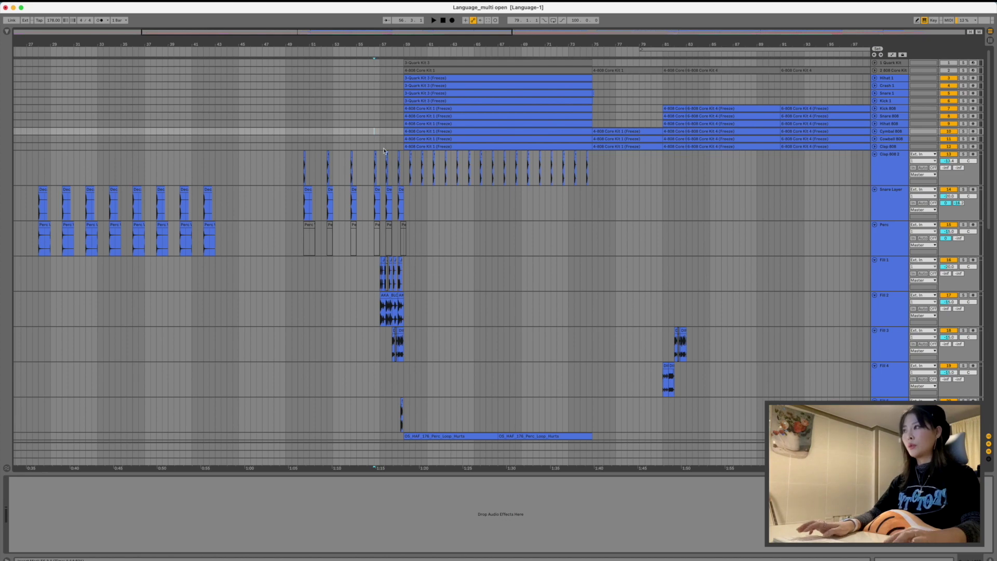
key(Right)
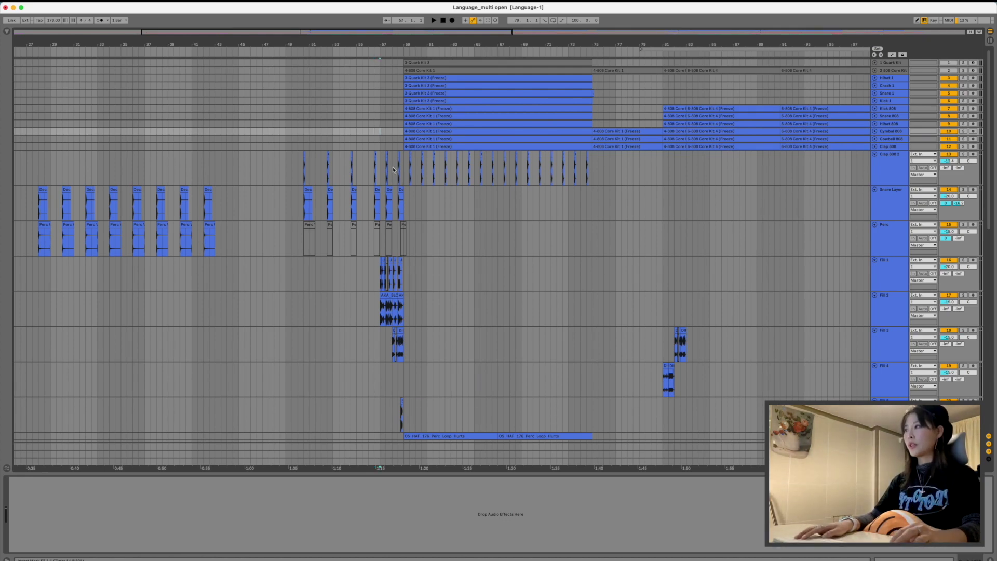
scroll(392, 171, down, 5)
click(379, 181)
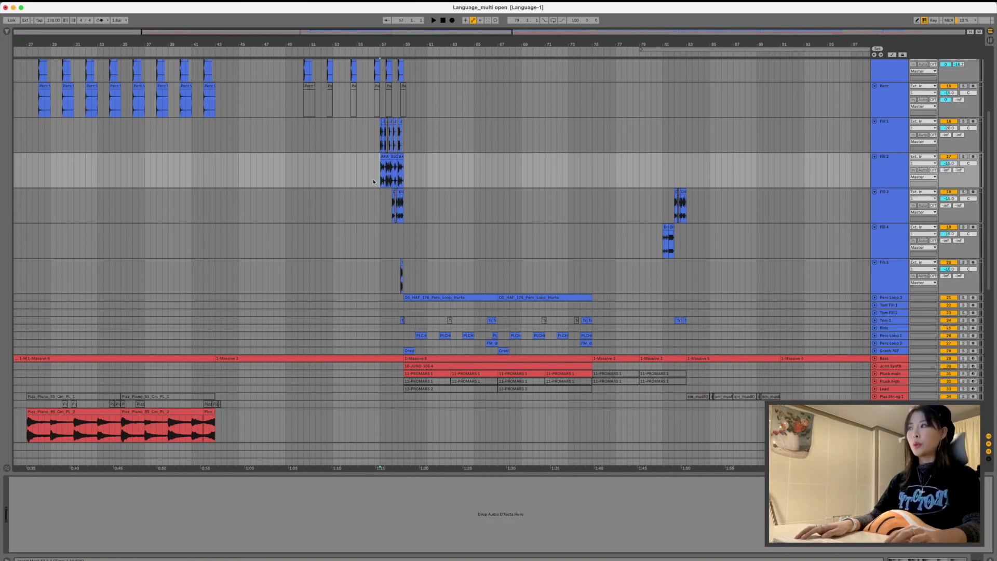
click(373, 182)
scroll(373, 182, up, 5)
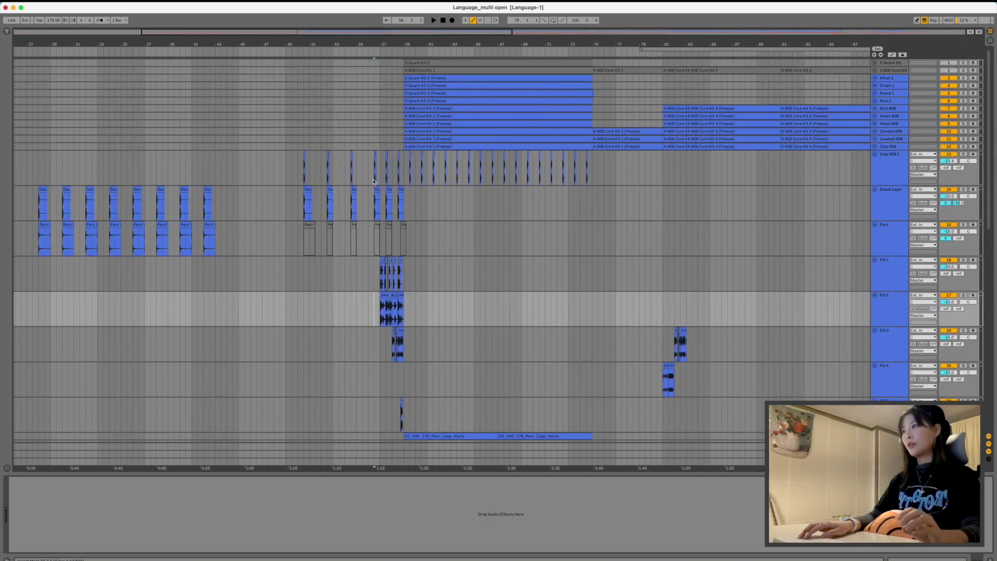
key(space)
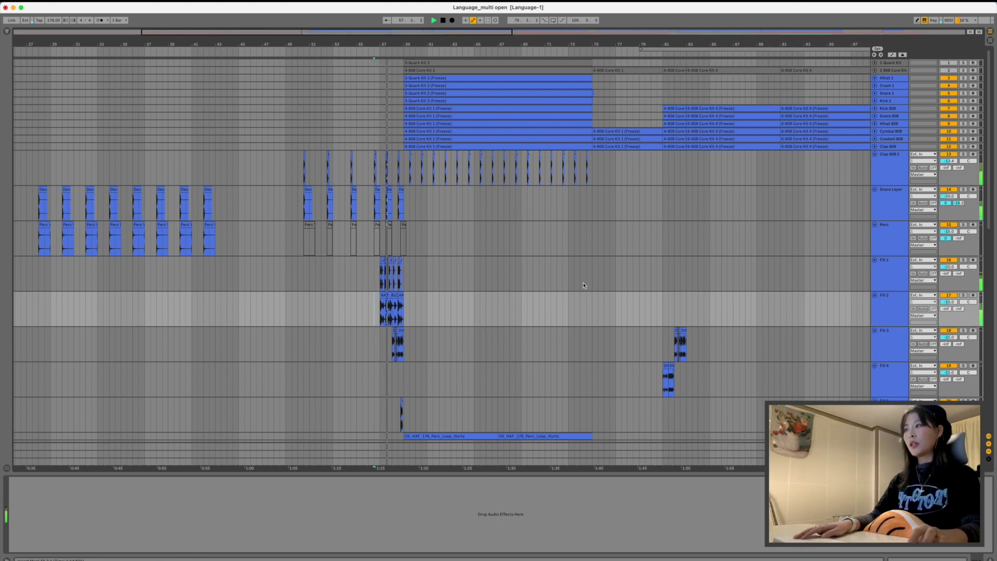
Solo the Fill 1, Fill 2, Fill 3 and Fill 5 tracks together.
scroll(756, 314, down, 2)
scroll(883, 249, down, 1)
click(889, 229)
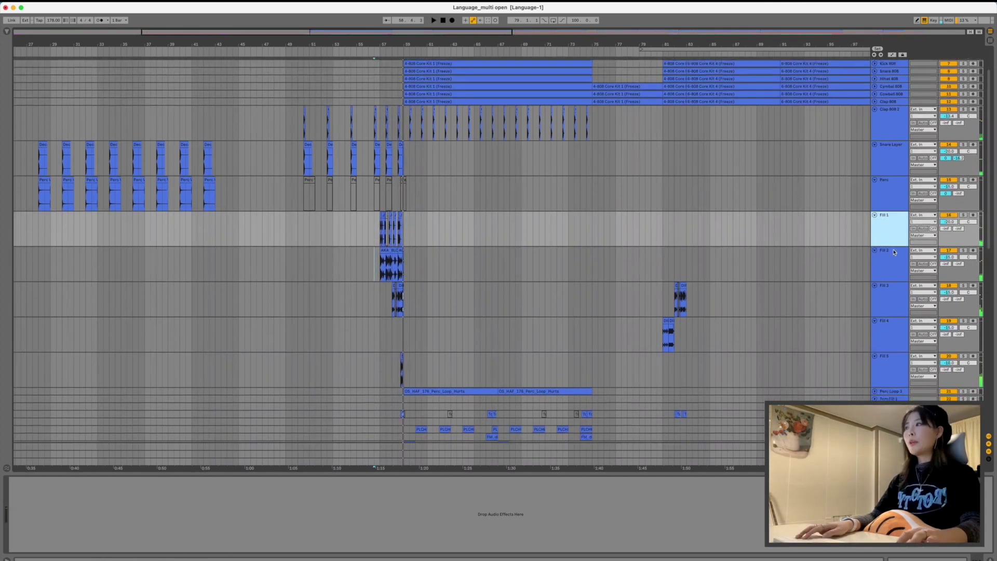
shift+click(894, 300)
super+click(896, 363)
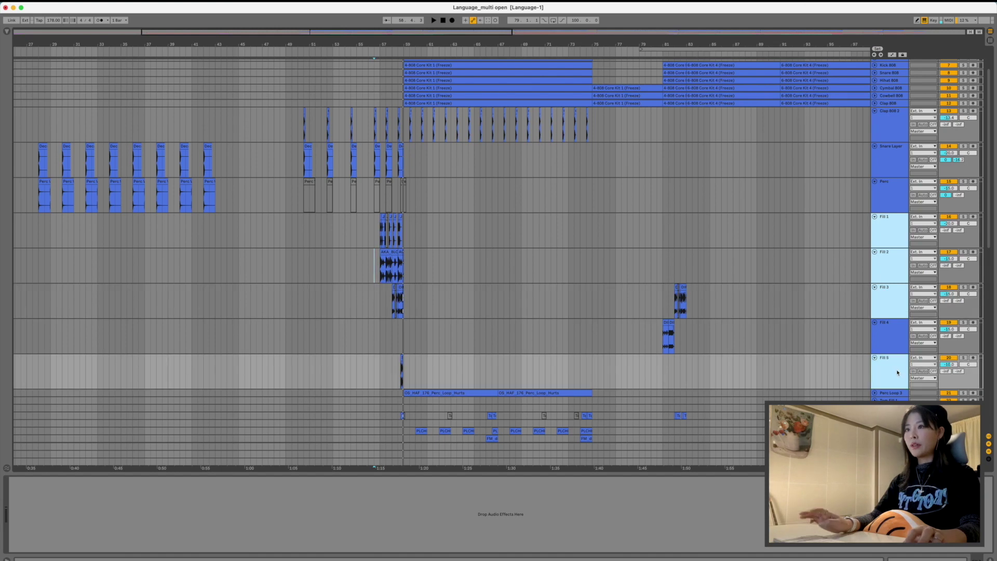
click(963, 357)
Solo the Clap 808 2 and Snare Layer tracks along with the fills around bar 57.
click(378, 195)
scroll(378, 195, up, 5)
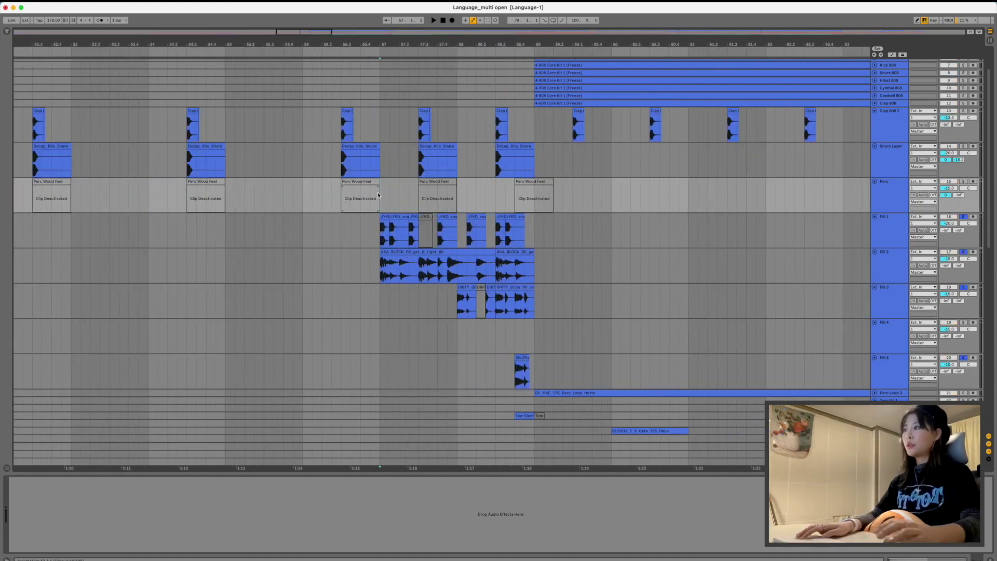
scroll(380, 194, up, 2)
click(890, 202)
shift+click(893, 165)
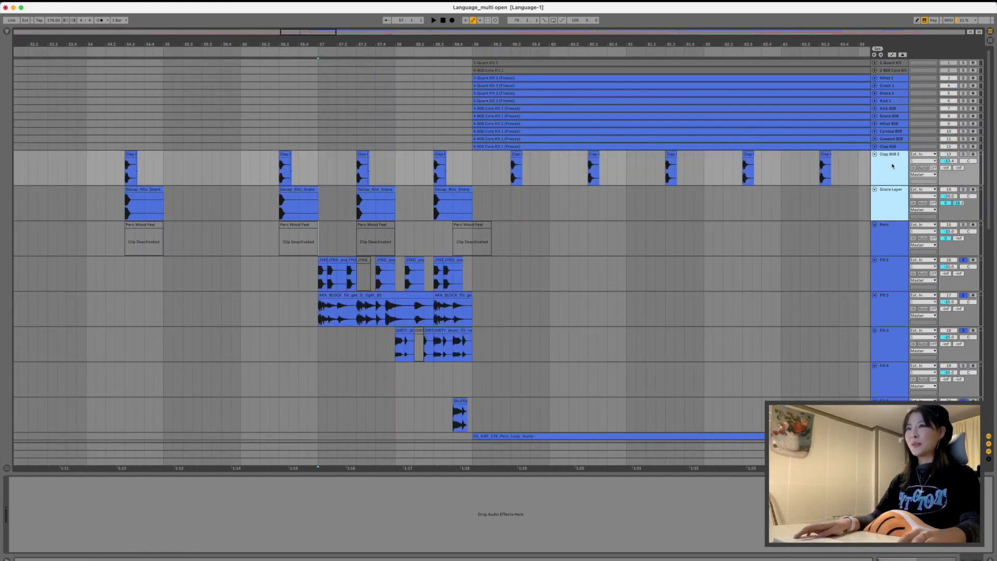
click(964, 155)
Select bars 57 to 59 across the drum fill tracks and loop that range in playback.
click(358, 169)
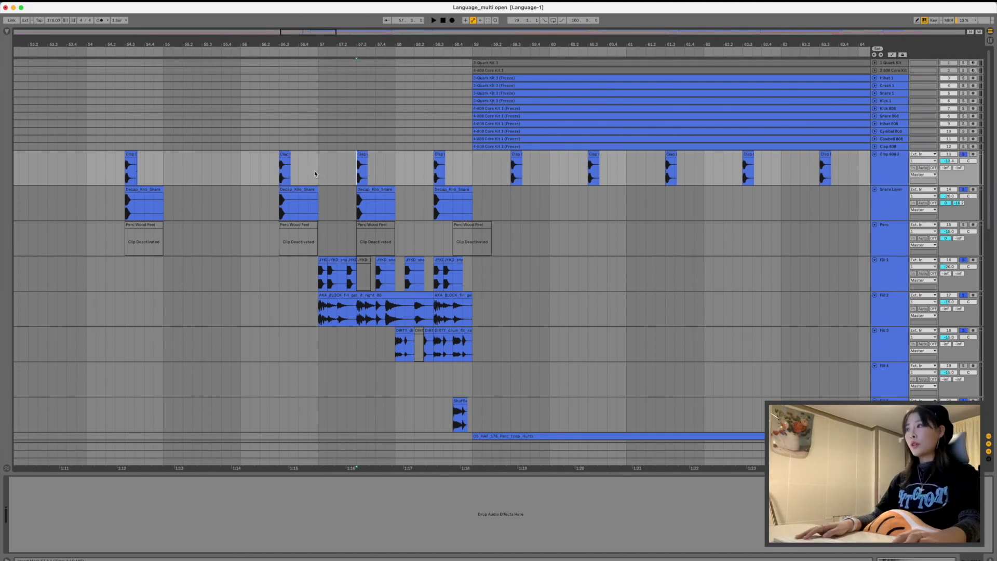
drag(315, 174, 474, 206)
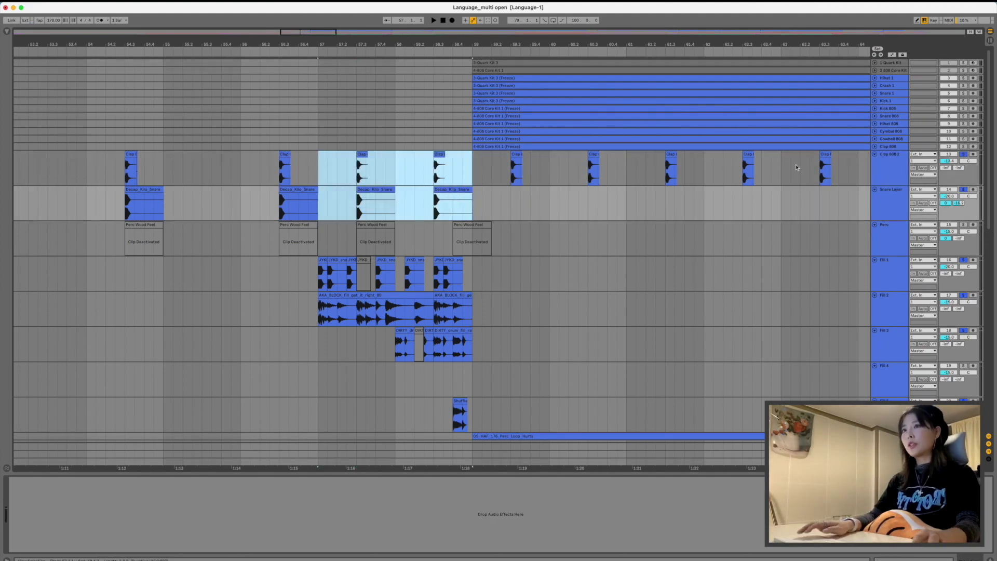
scroll(843, 214, down, 3)
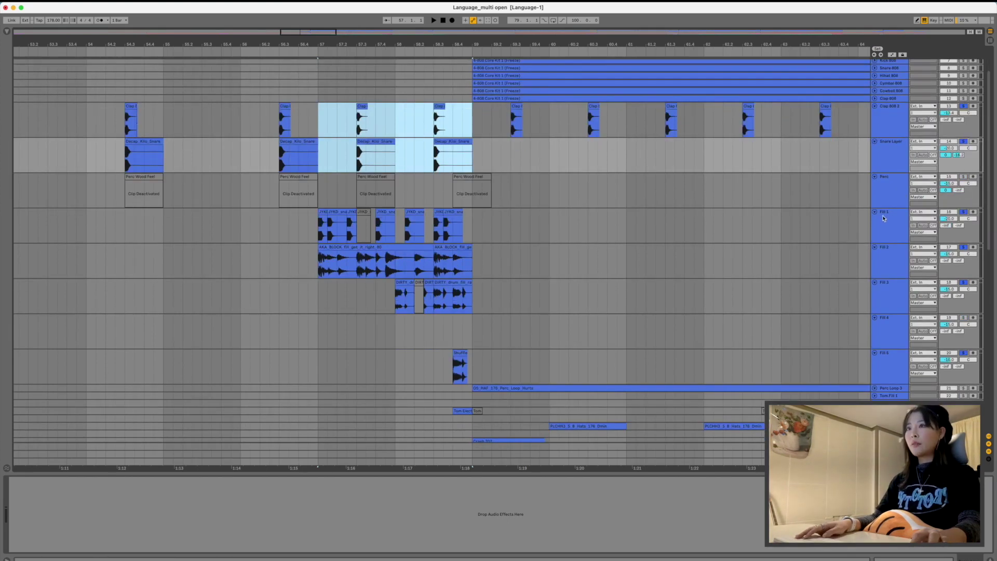
key(space)
drag(318, 179, 472, 377)
key(super+l)
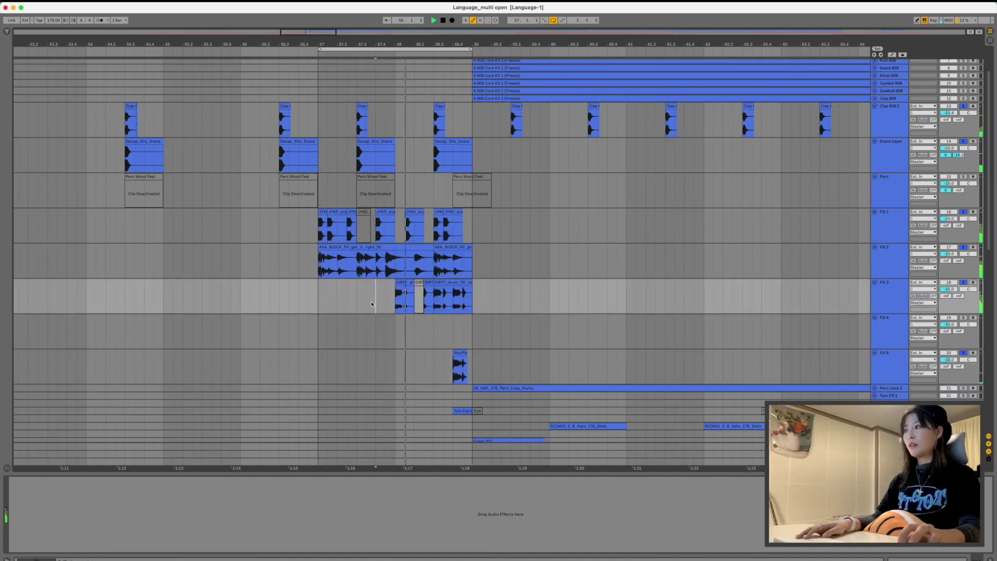
Solo only the Fill 1 track in the looped range and select its first clip.
click(372, 304)
scroll(372, 304, down, 1)
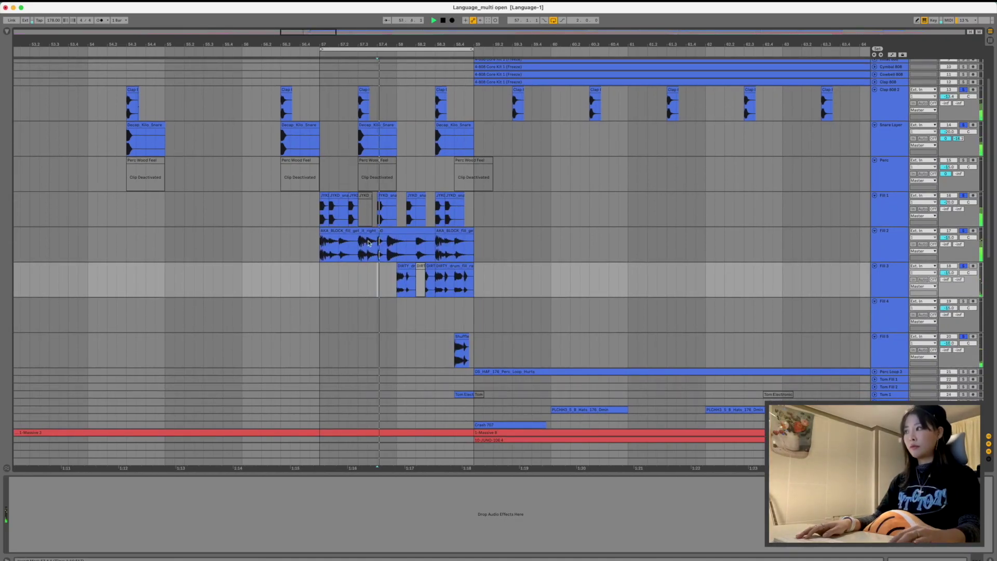
key(Up)
click(612, 216)
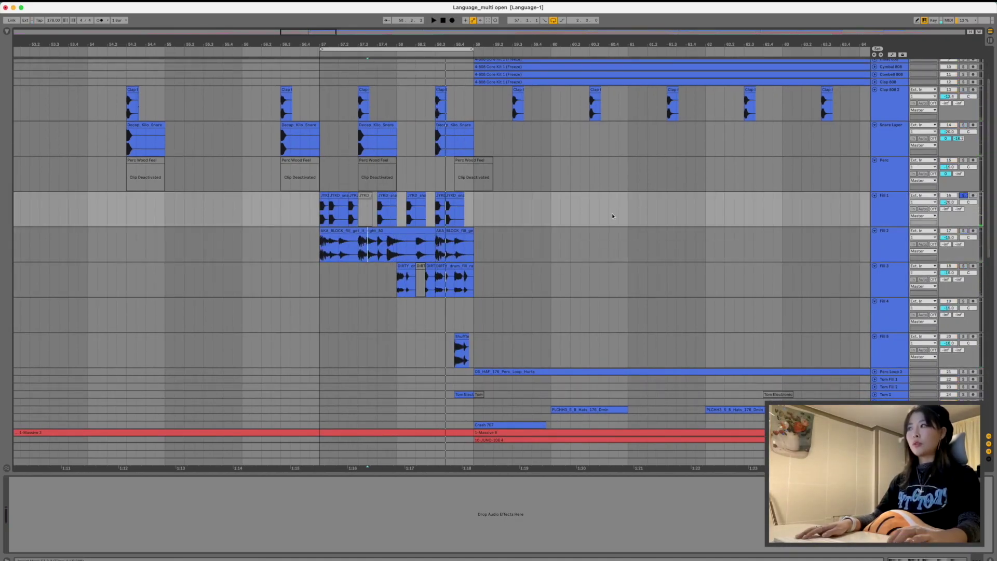
click(326, 196)
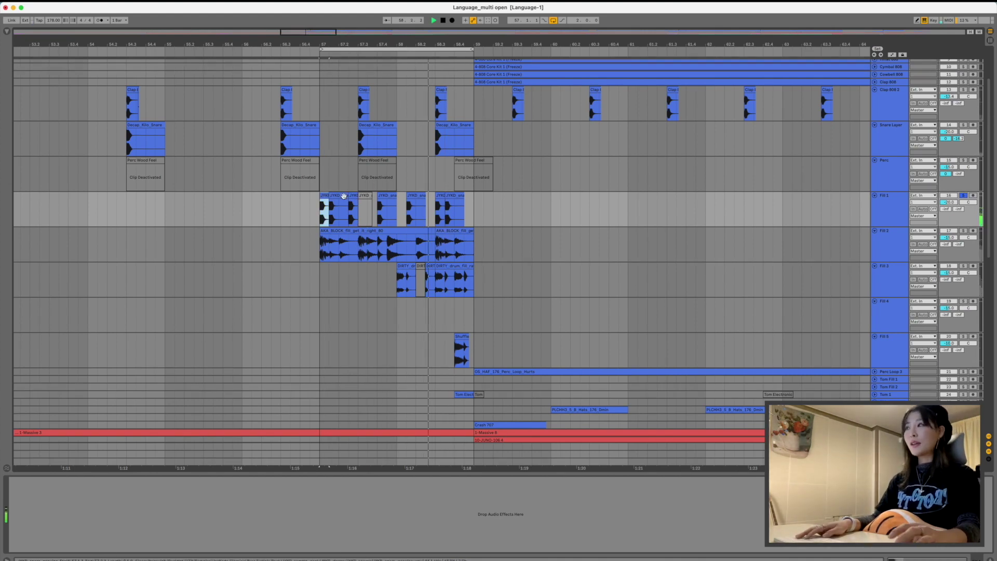
Solo the Fill 2 track and open its first AKA_BLOCK clip to examine the waveform.
click(963, 230)
double_click(363, 227)
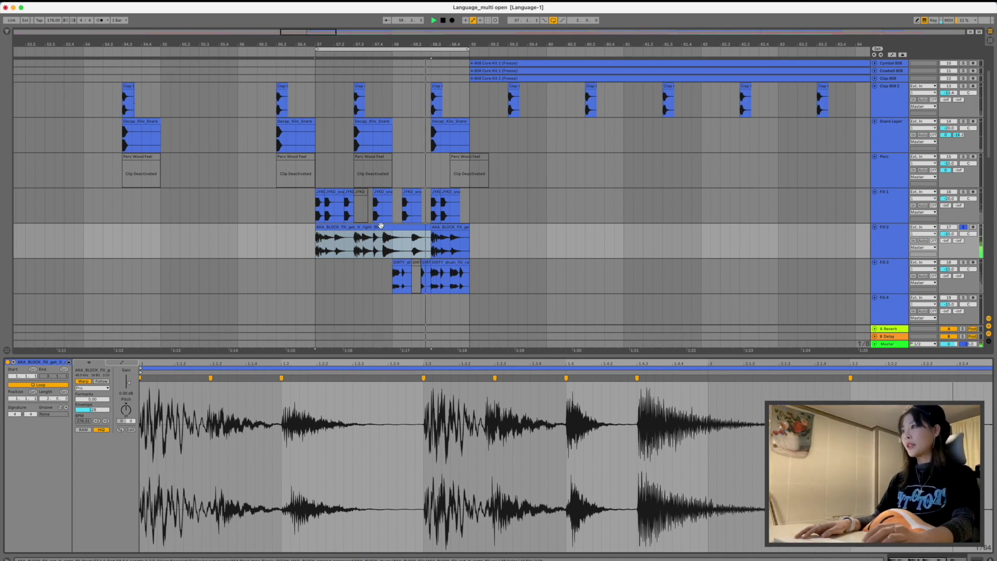
scroll(675, 228, down, 1)
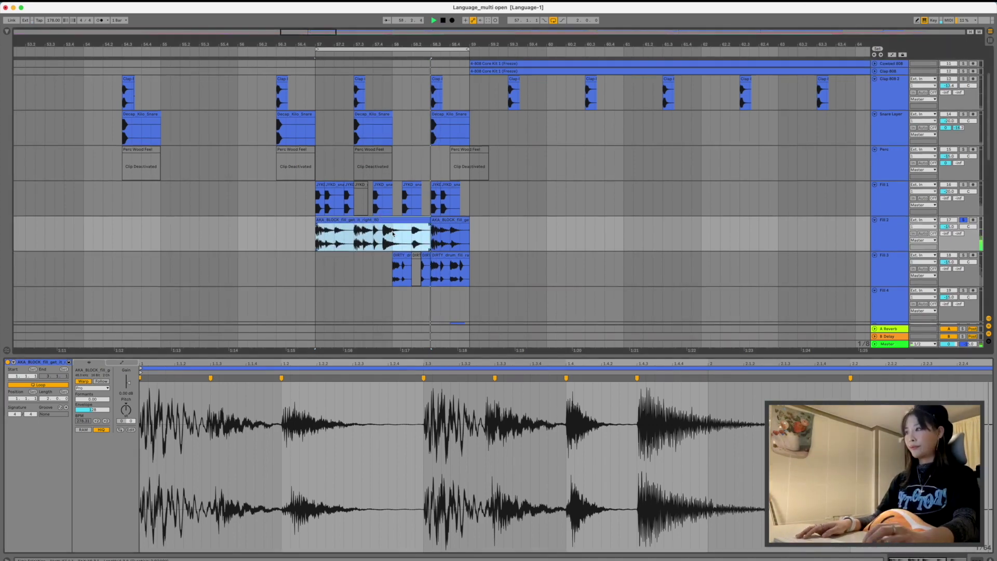
scroll(429, 229, down, 2)
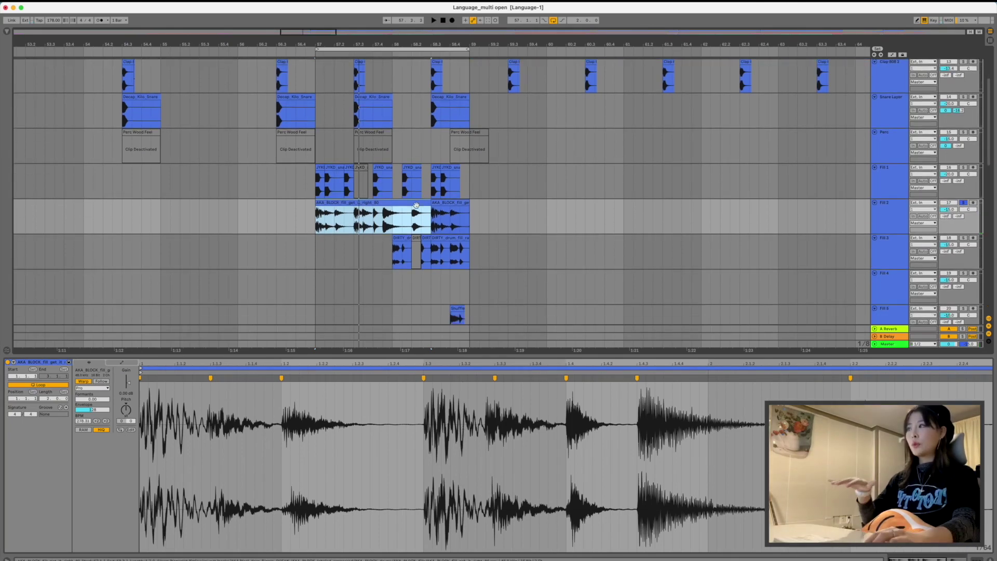
Solo the Fill 3 track and examine the waveform of its first DIRTY drum fill clip.
click(400, 241)
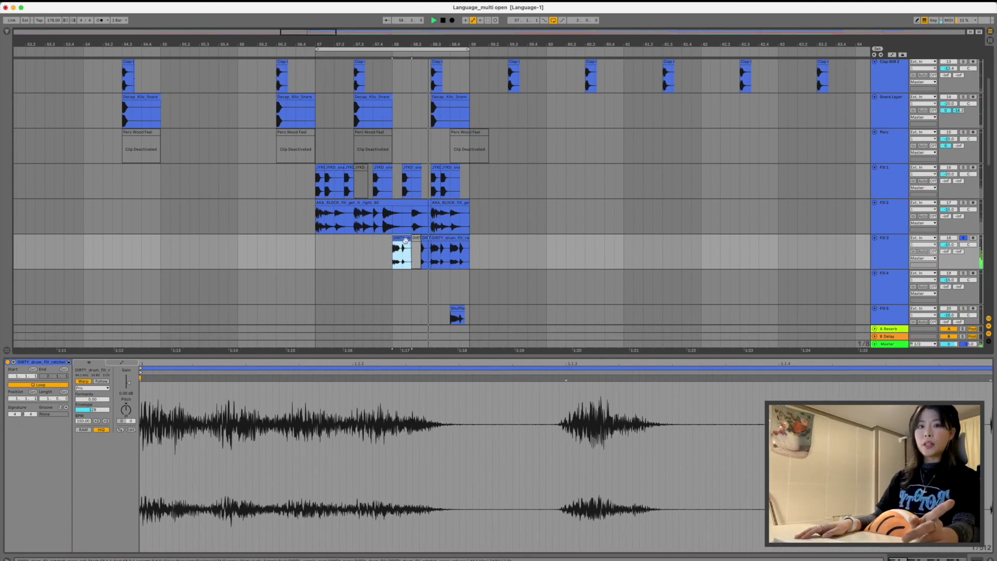
scroll(415, 244, down, 3)
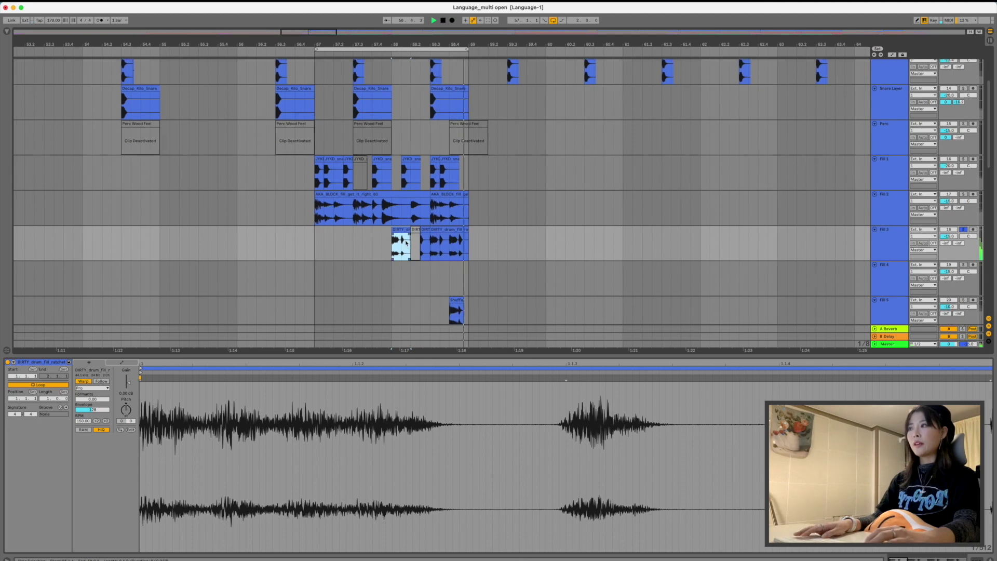
scroll(965, 253, down, 1)
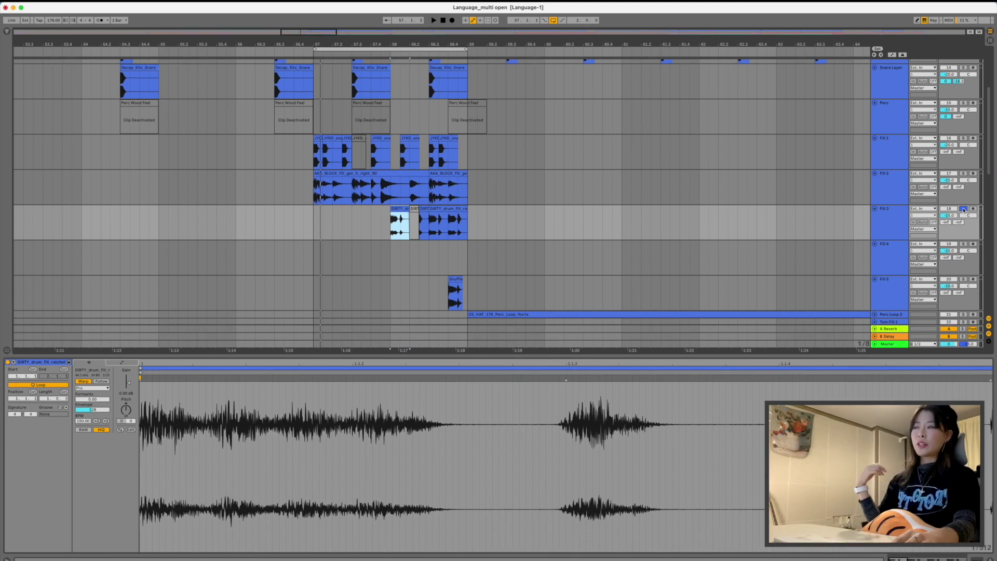
Turn off the solo on Fill 3 and play all tracks together from bar 58.
click(964, 209)
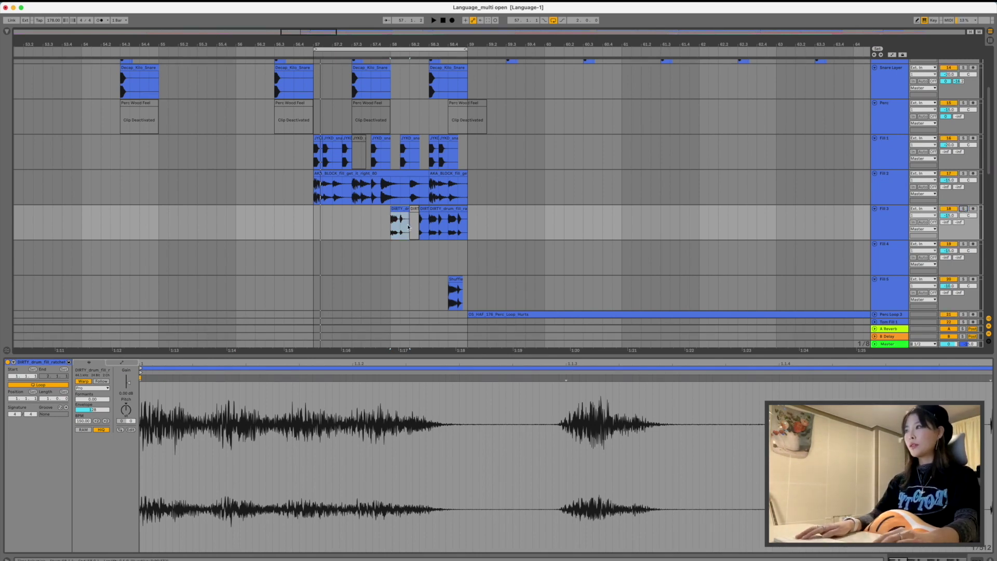
scroll(407, 225, down, 1)
key(Down)
key(space)
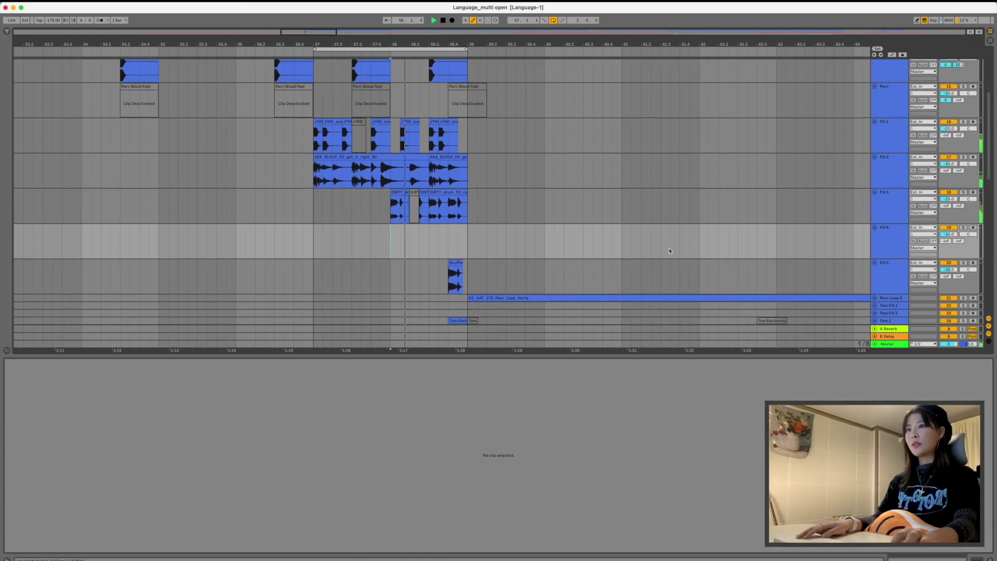
Solo the Fill 5 track and examine its Shuffle House clip.
click(447, 267)
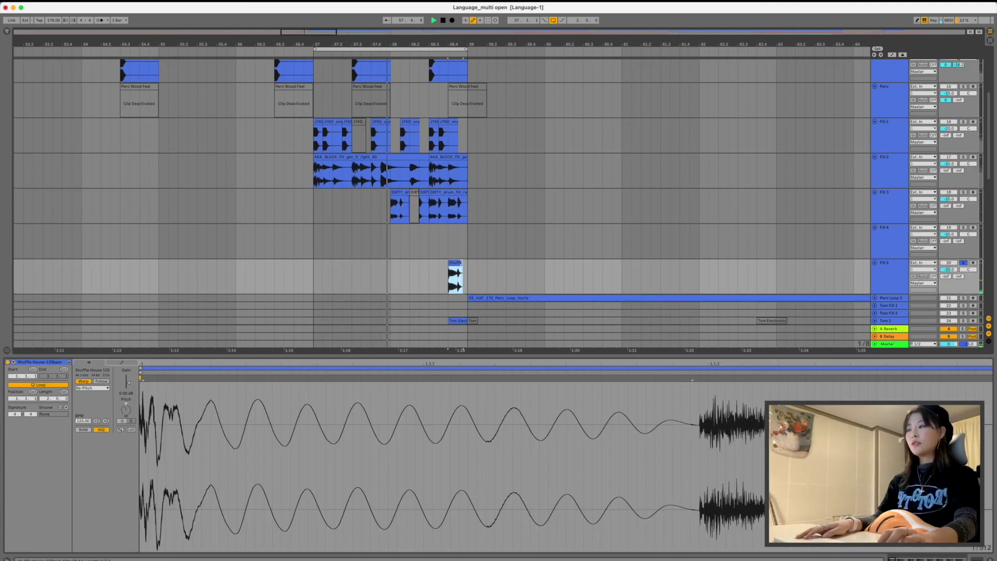
Examine the Shuffle House clip on Fill 5 and the first AKA_BLOCK clip on Fill 2.
scroll(455, 263, down, 1)
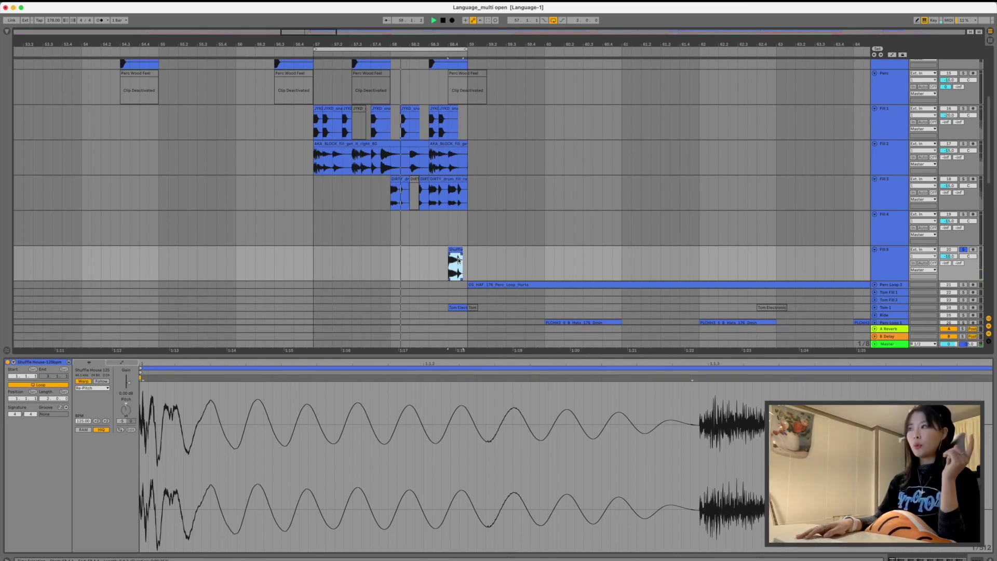
scroll(458, 259, down, 1)
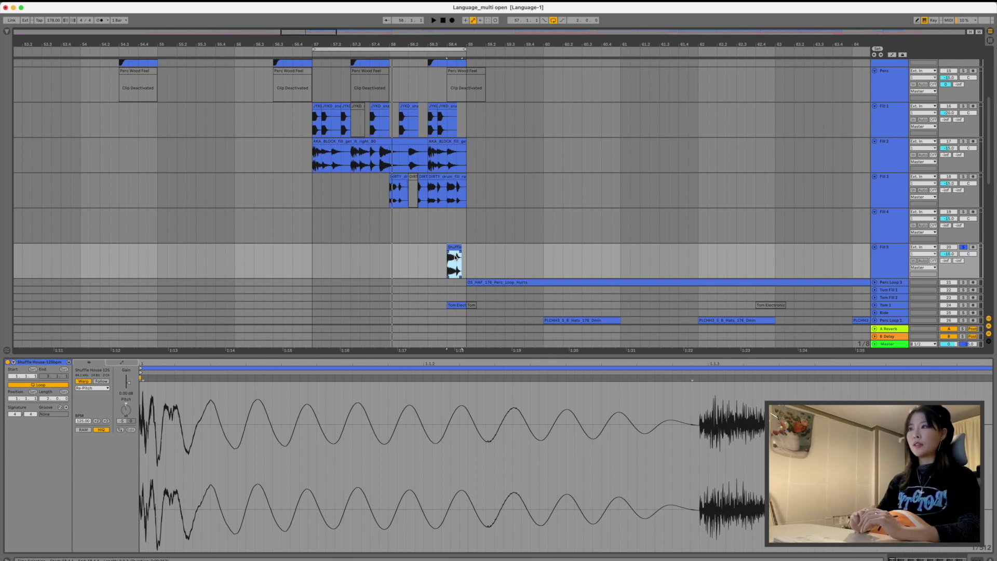
click(451, 248)
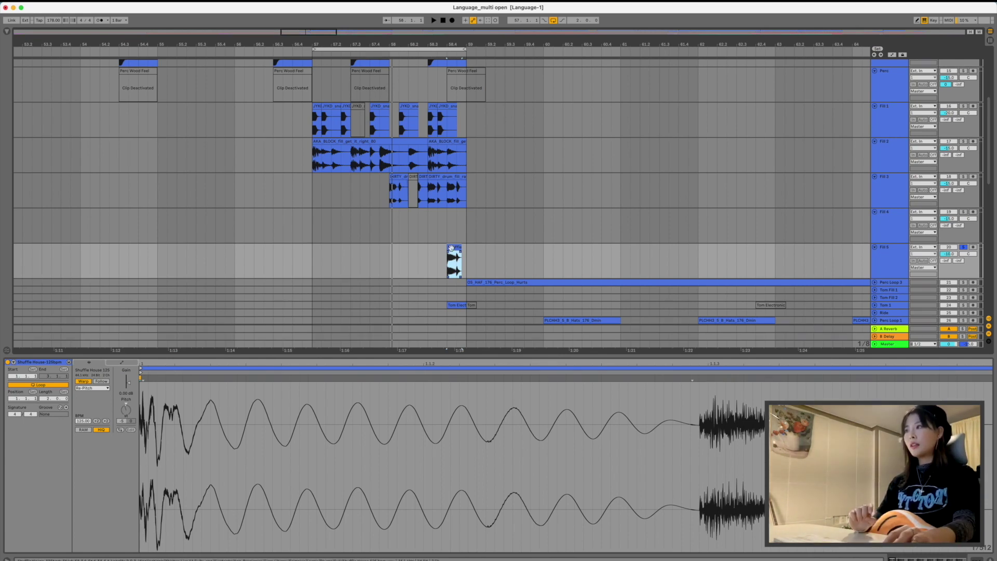
scroll(454, 249, up, 2)
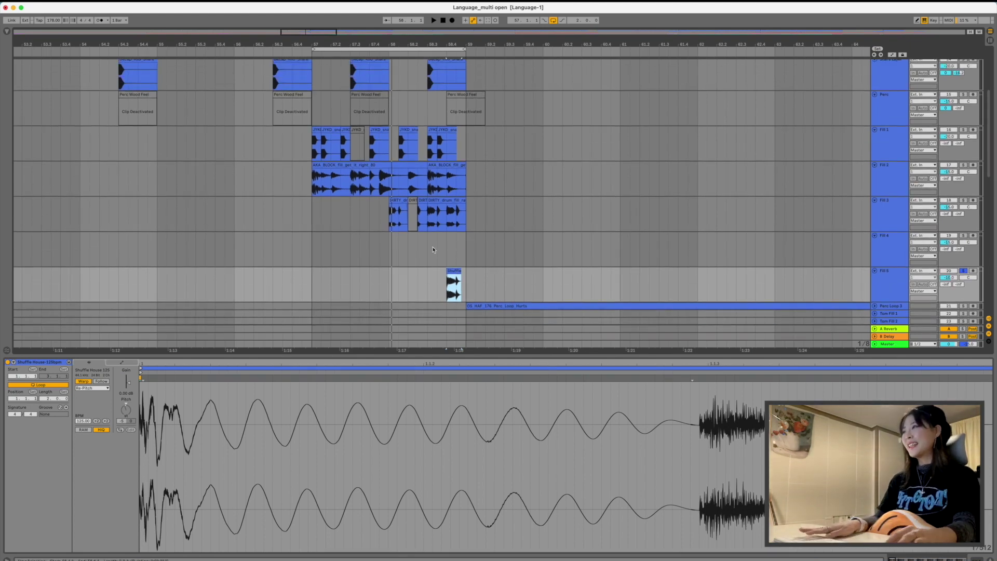
click(386, 166)
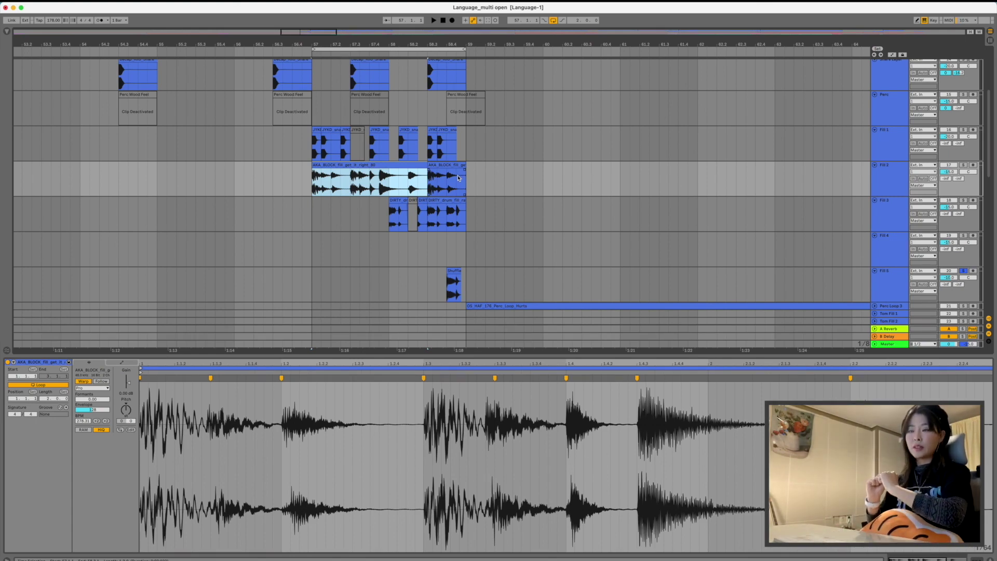
Reopen the Shuffle House clip on Fill 5 and select all the fill clips from Fill 1 through Fill 5 across bars 57–59.
scroll(458, 178, down, 5)
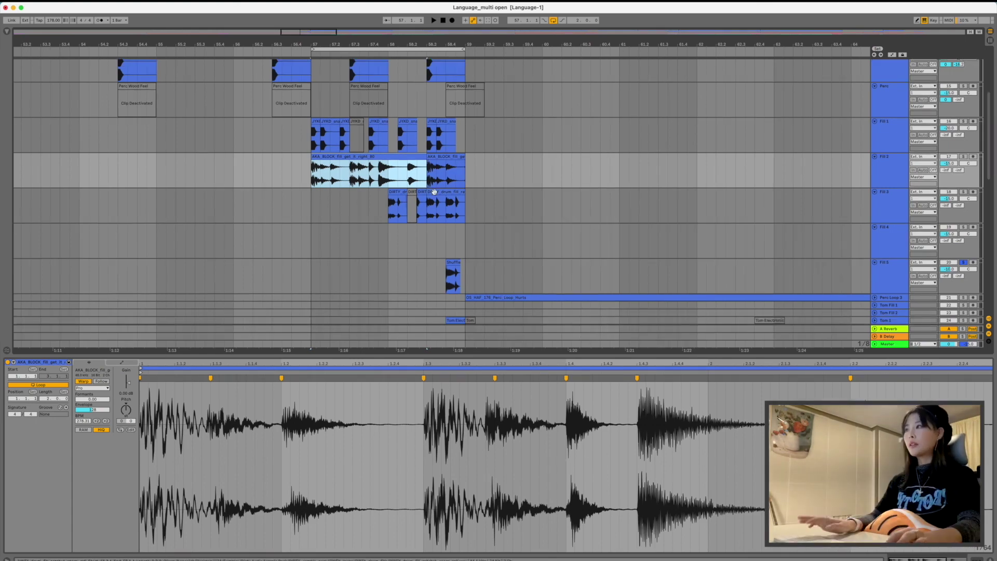
click(453, 234)
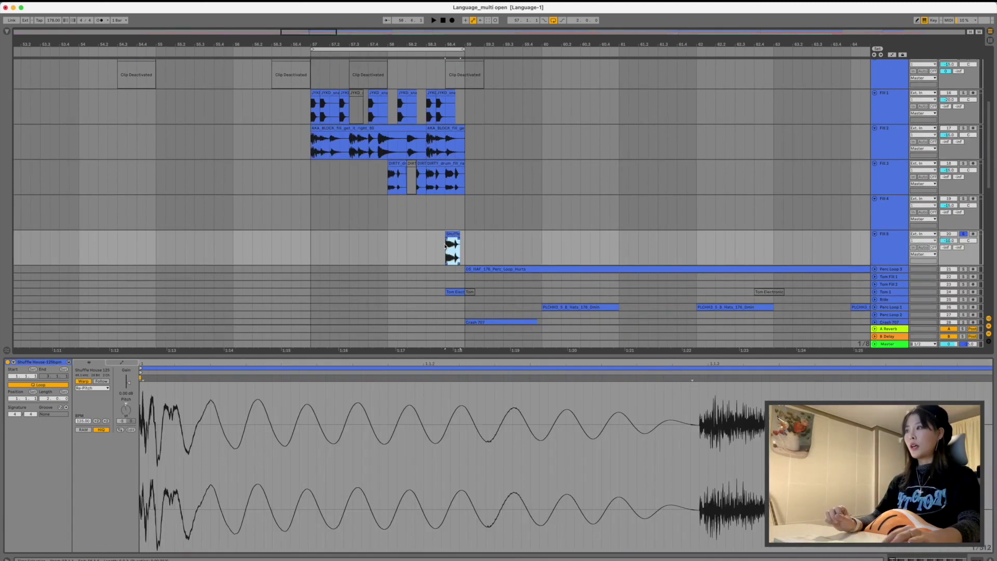
scroll(453, 236, up, 1)
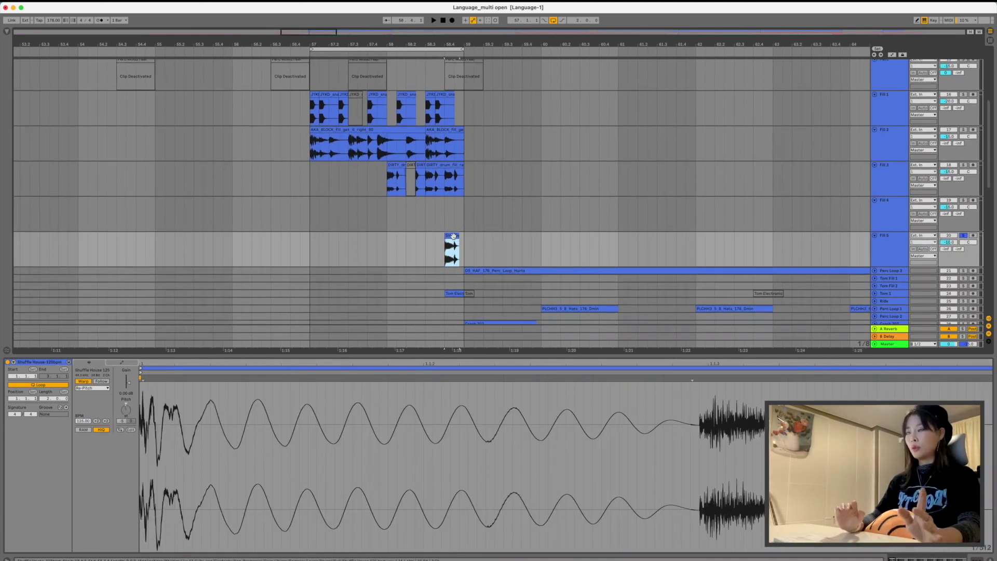
scroll(452, 235, down, 1)
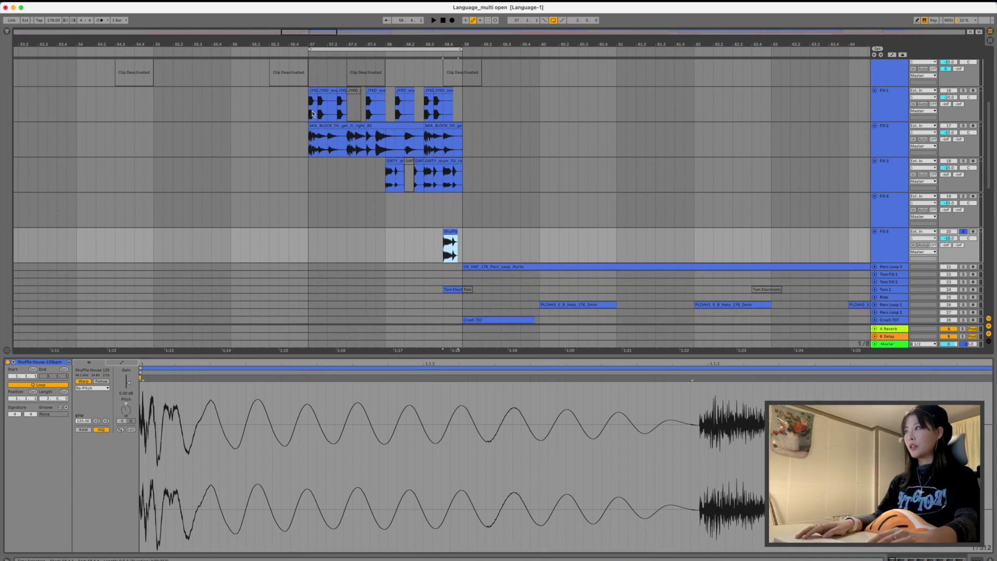
drag(310, 109, 455, 241)
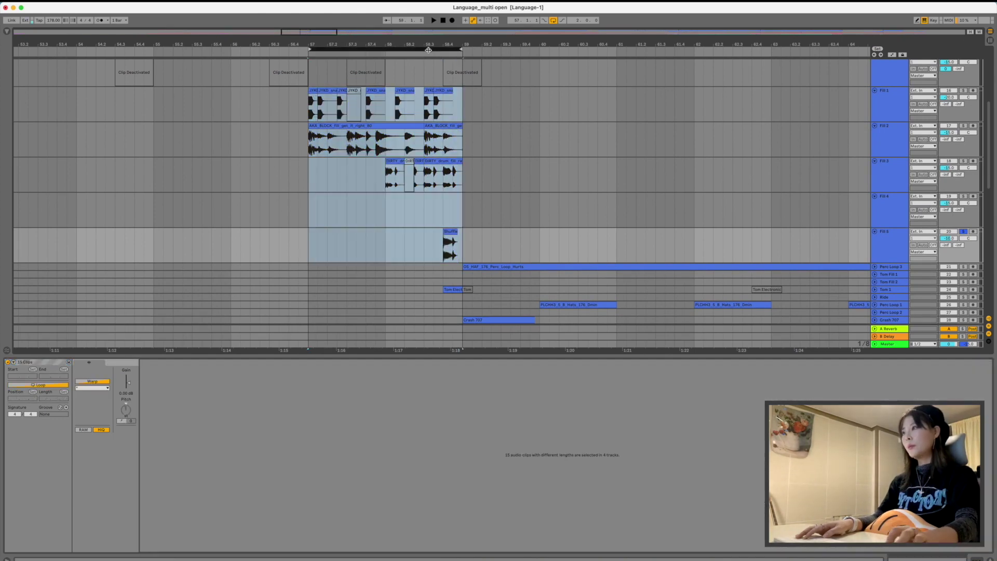
Unfold the Tom Fill 2 track and the track below it that holds the Tom Electronic clips.
key(super+a)
click(874, 281)
click(874, 273)
scroll(453, 218, down, 5)
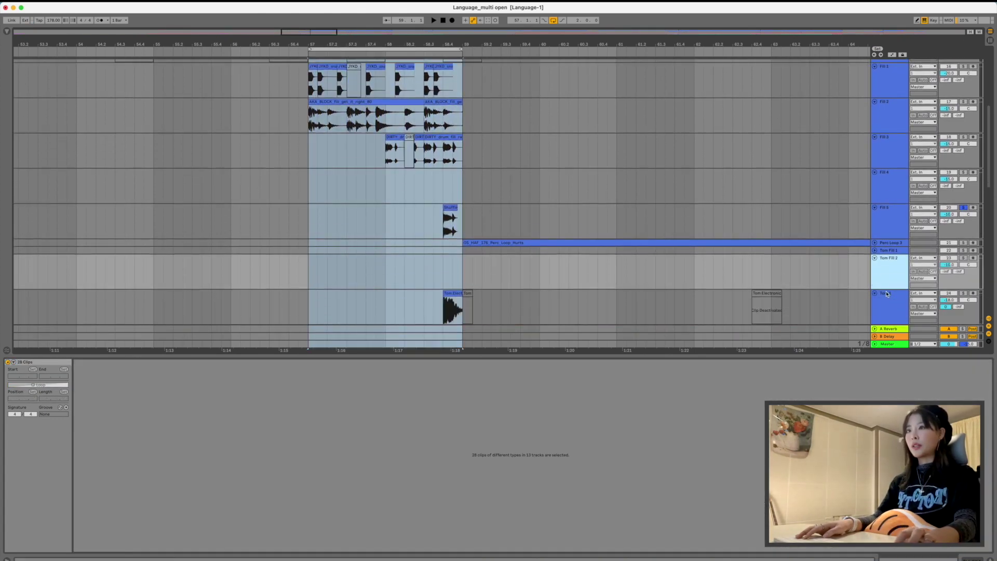
Try the Beats warp mode on Fill 5's Shuffle House clip and undo the change.
click(452, 177)
click(451, 182)
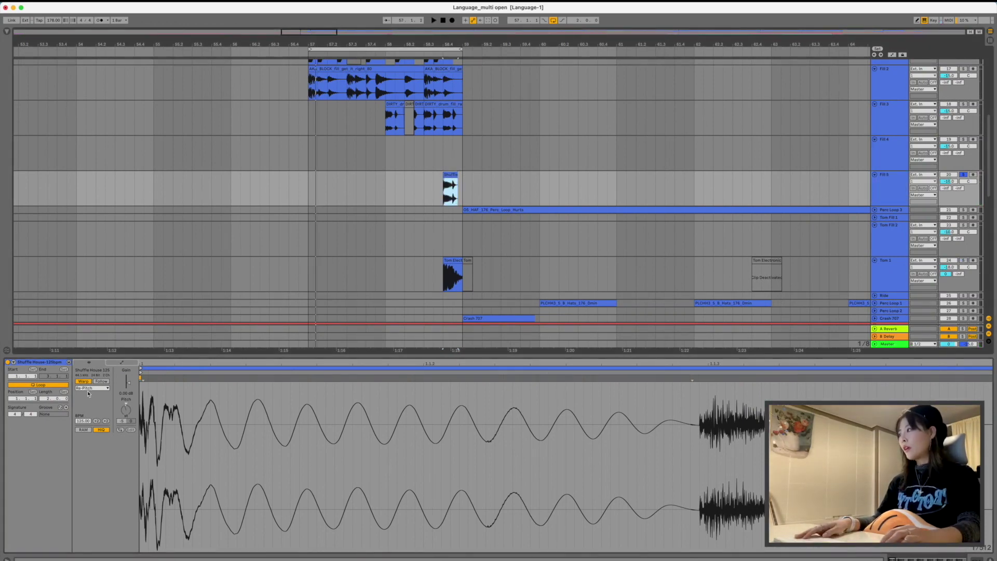
click(90, 388)
click(82, 395)
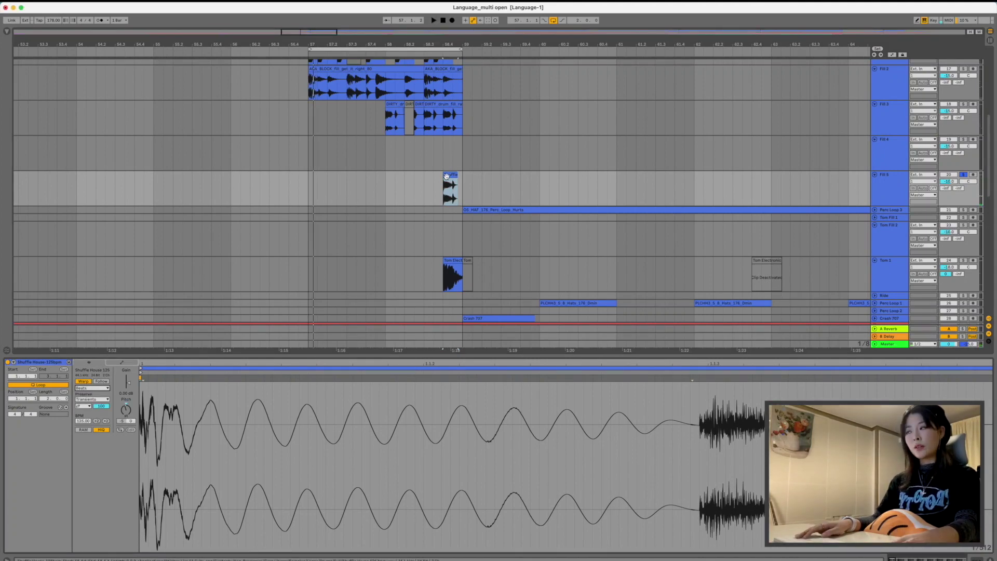
key(super+z)
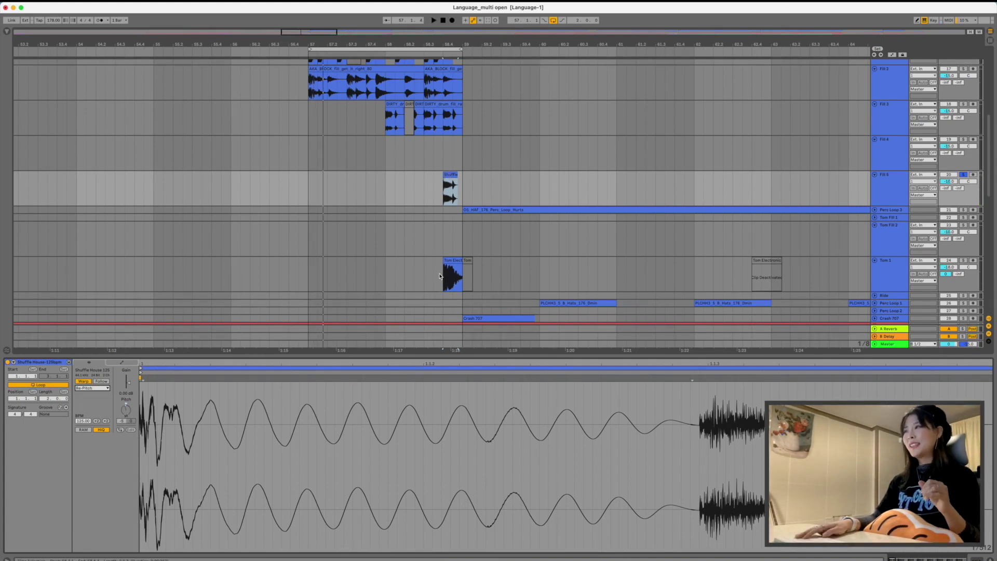
Solo the track with the Tom Electronic clips and examine its clip before bar 59 and the track's audio effects.
scroll(441, 270, down, 1)
click(457, 252)
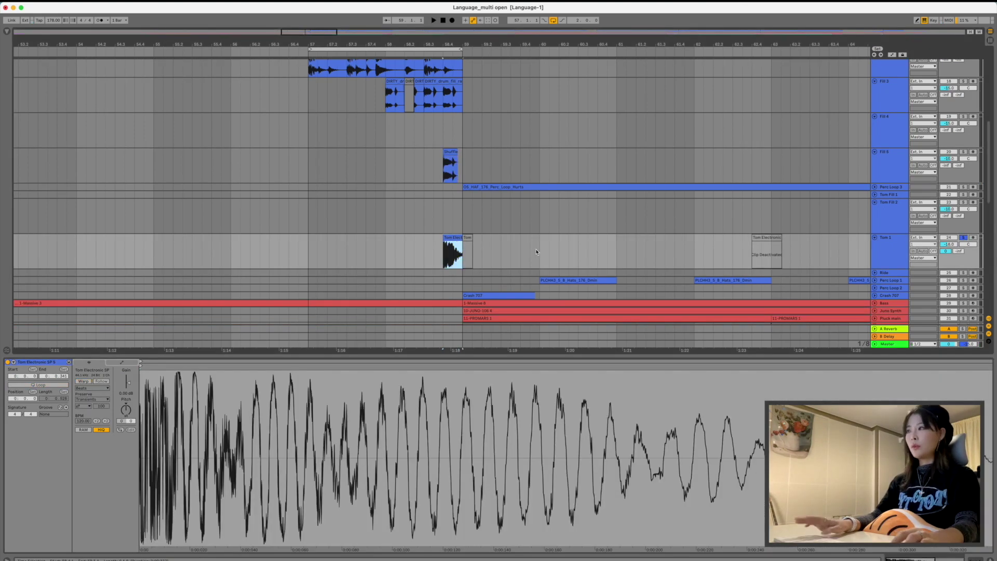
click(886, 249)
key(space)
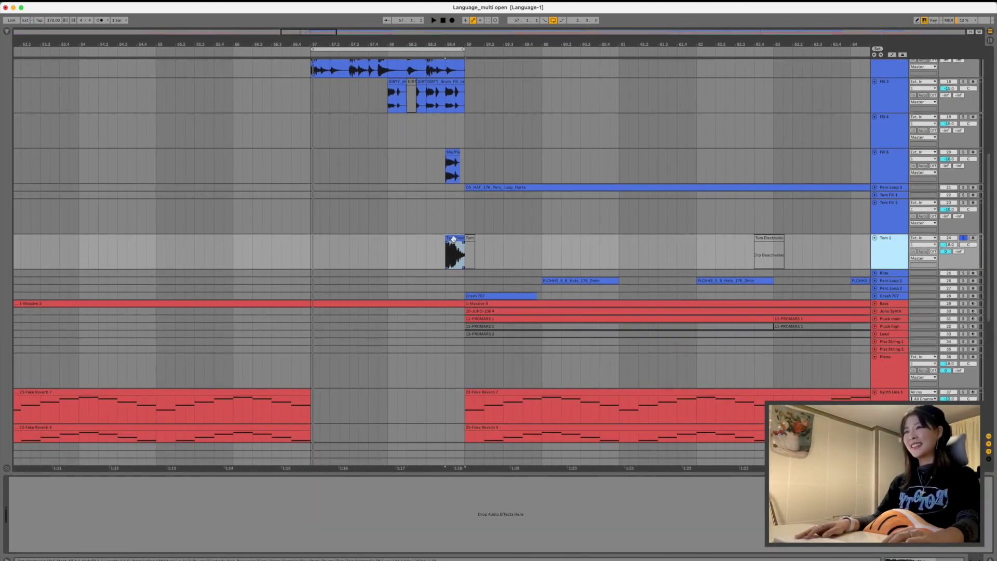
click(888, 447)
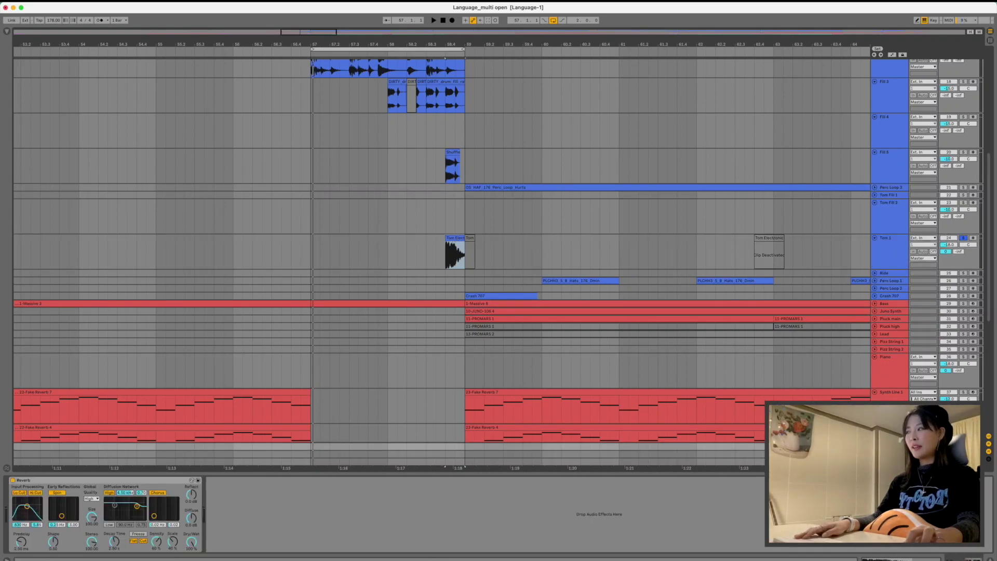
click(550, 249)
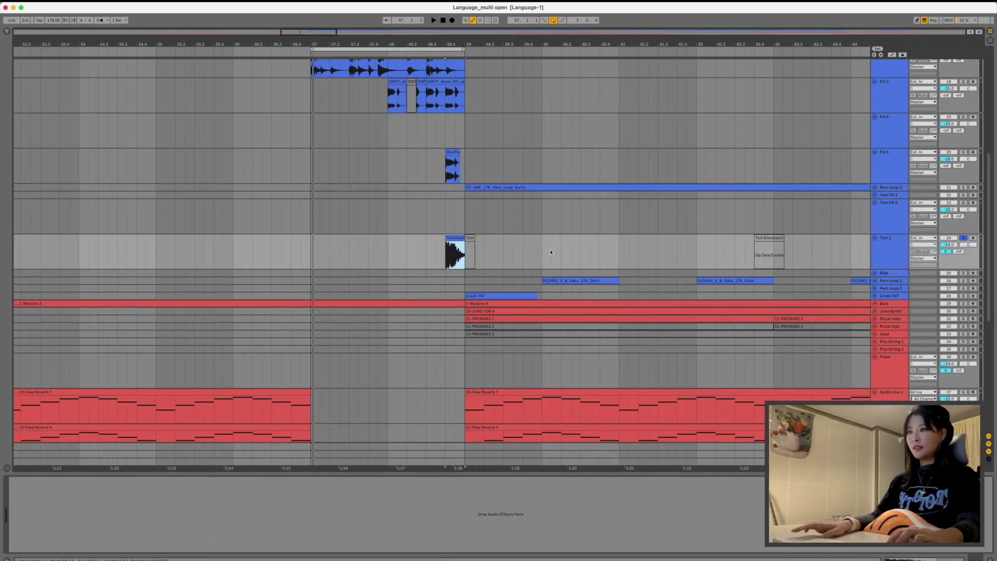
Turn off the arrangement loop and audition the soloed Tom Electronic clip leading into bar 59.
click(553, 21)
key(shift+Tab)
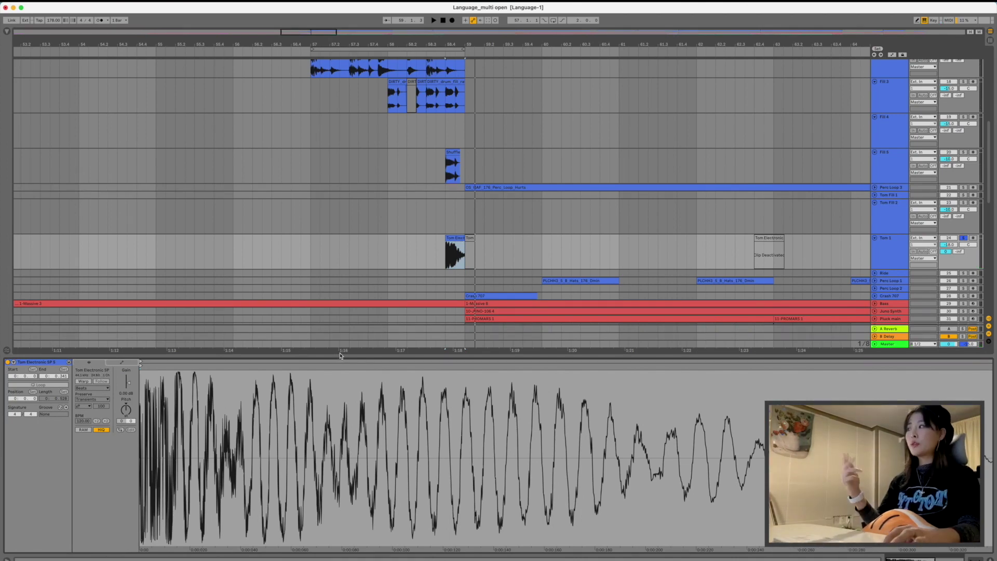
scroll(604, 224, down, 3)
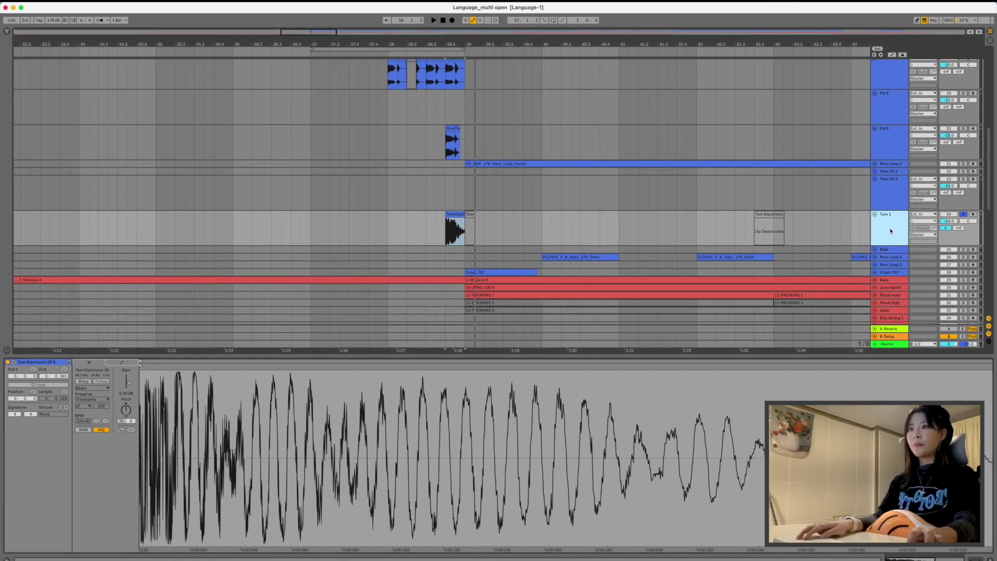
click(448, 213)
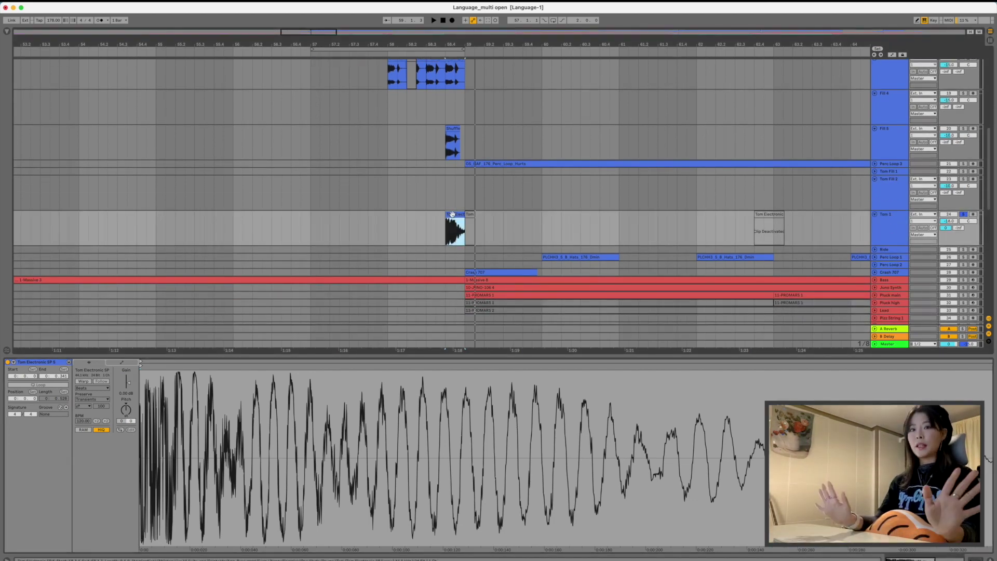
key(space)
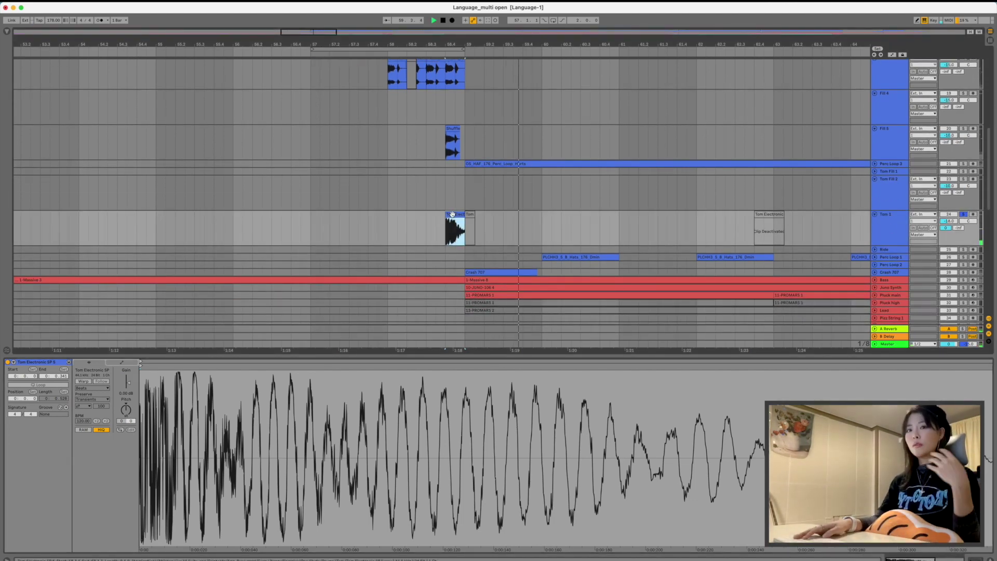
scroll(449, 156, up, 5)
key(space)
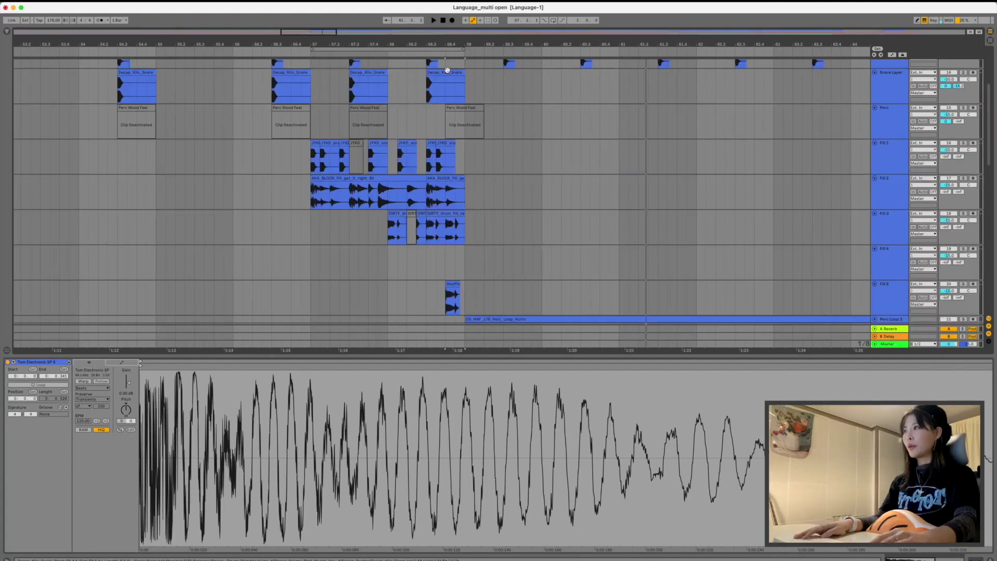
Select bars 57–59, solo Fill 1 down through the tom tracks, and play the layered fills together.
click(441, 48)
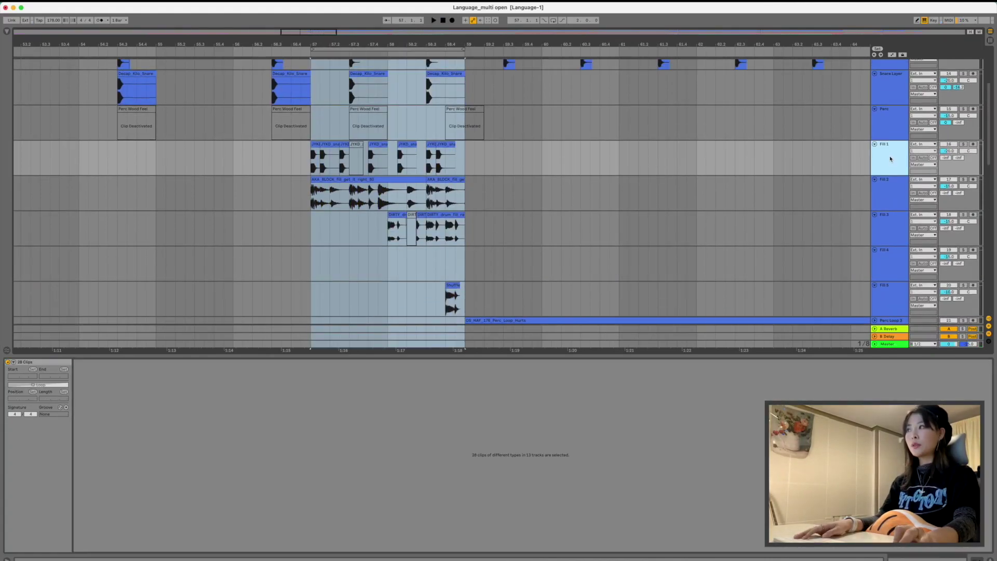
scroll(895, 233, down, 4)
scroll(965, 100, up, 3)
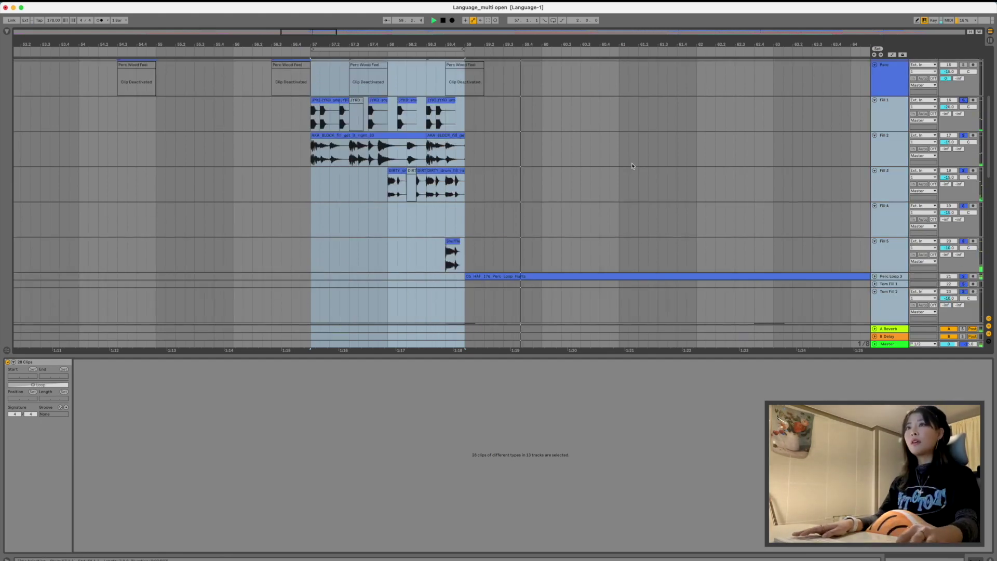
Clear the solos and play the full arrangement from bar 58 while reviewing the tracks that enter at bar 59.
key(super+alt+l)
click(425, 242)
key(minus)
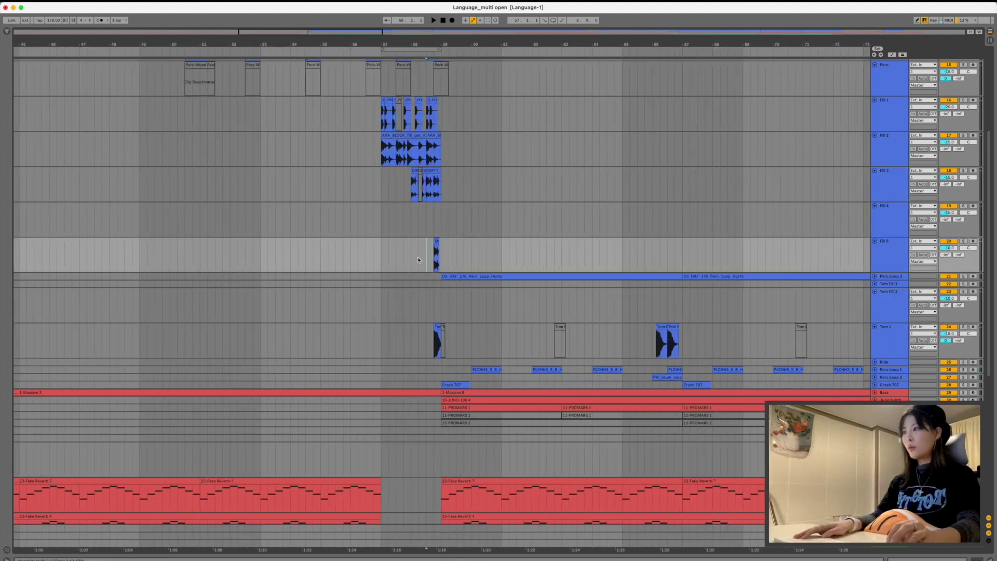
key(space)
scroll(418, 257, down, 12)
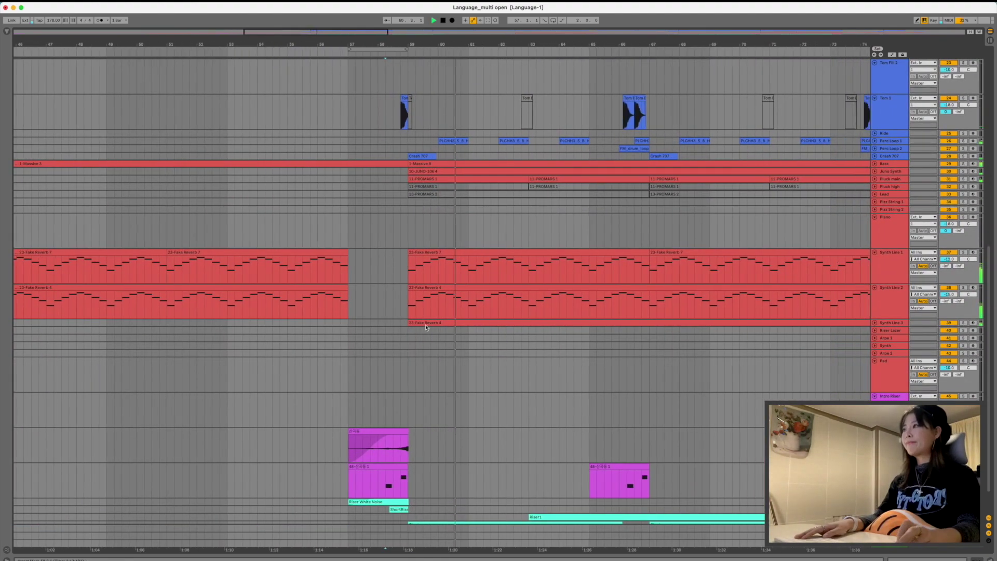
scroll(426, 327, up, 15)
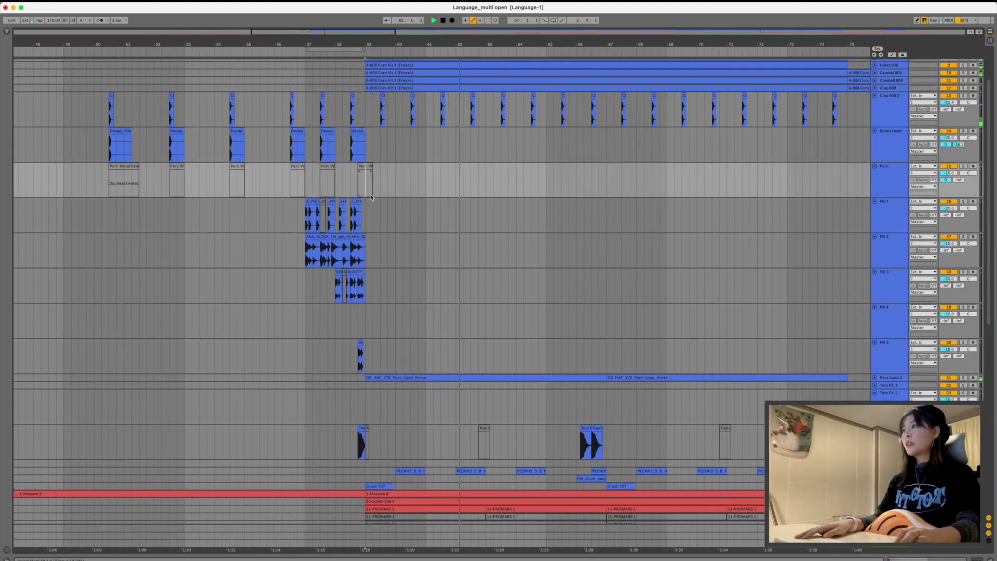
scroll(371, 197, up, 3)
scroll(433, 243, down, 5)
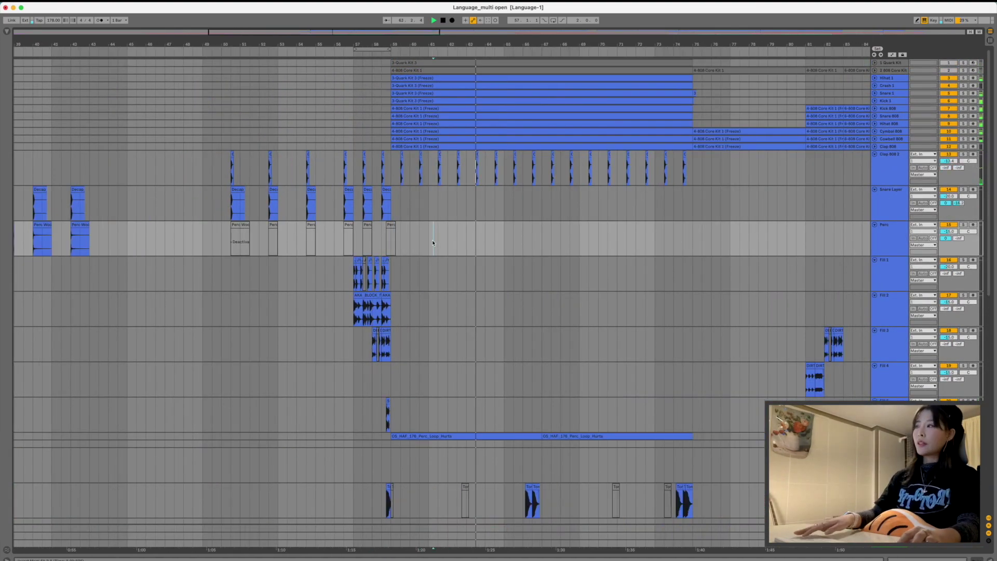